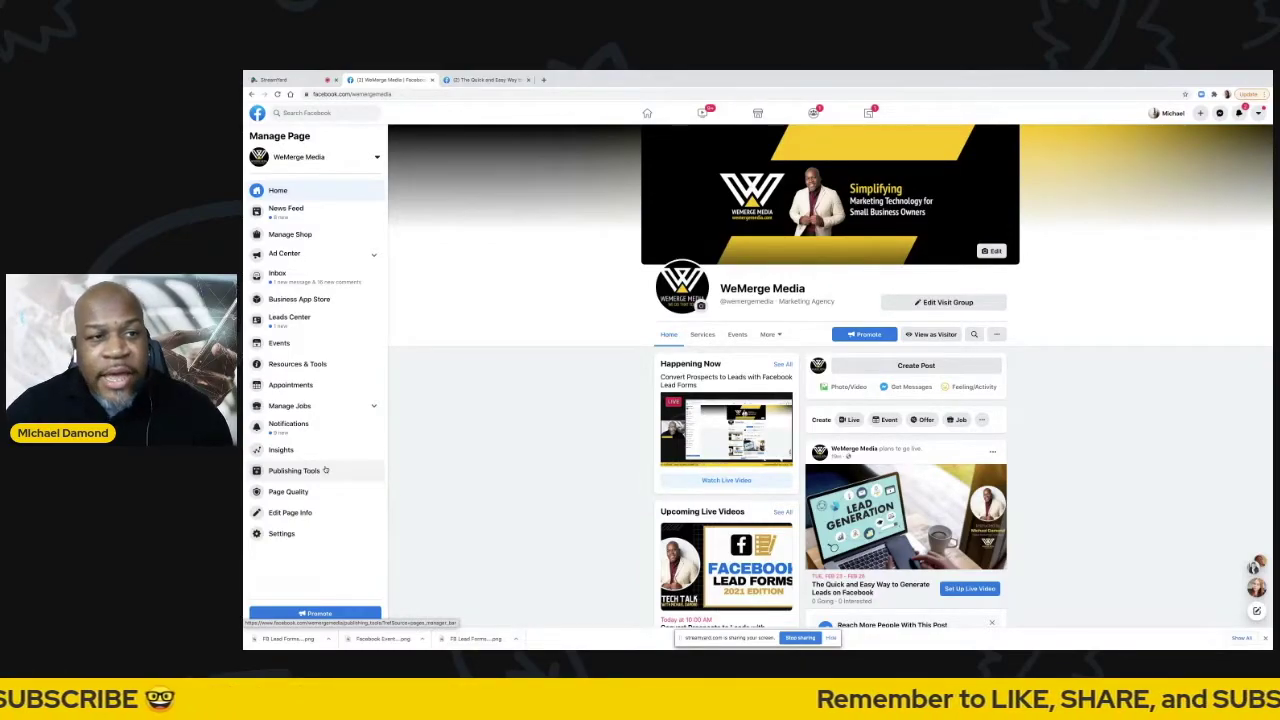
Step: Open the page's Leads Center and review the interested, all and unread leads
{"action": "left_click", "coordinate": [308, 319]}
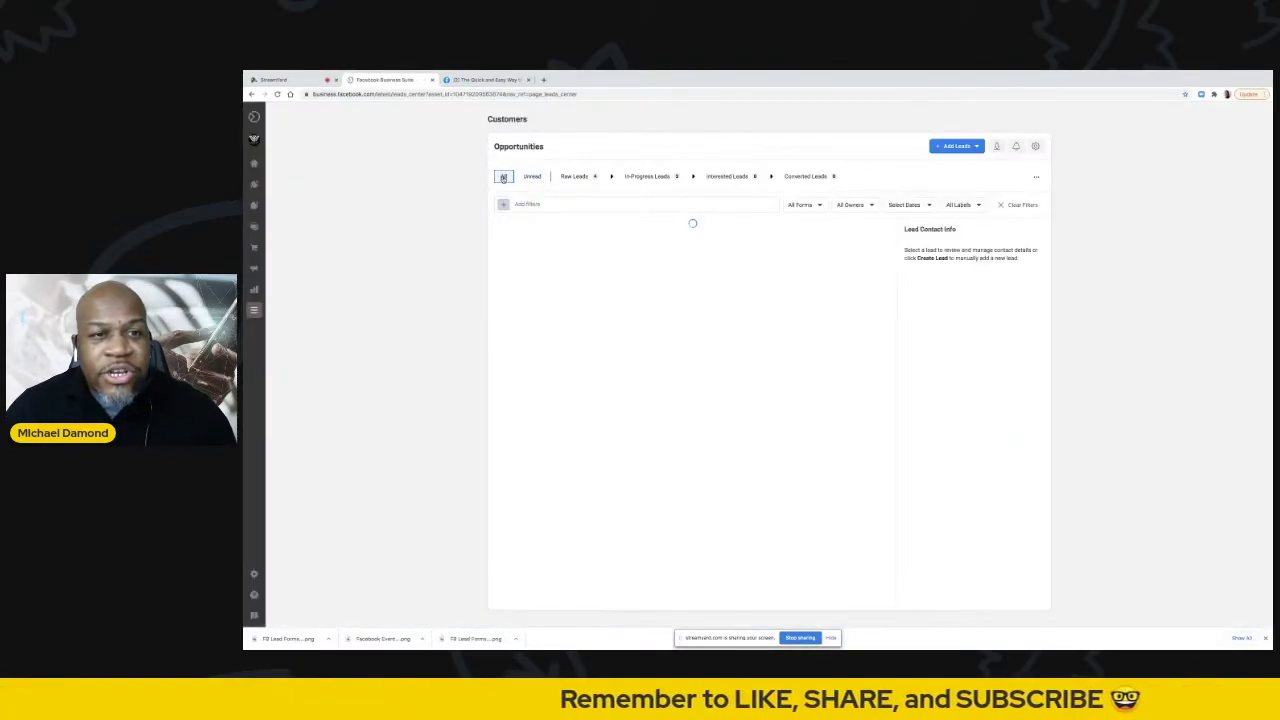
{"action": "left_click", "coordinate": [733, 177]}
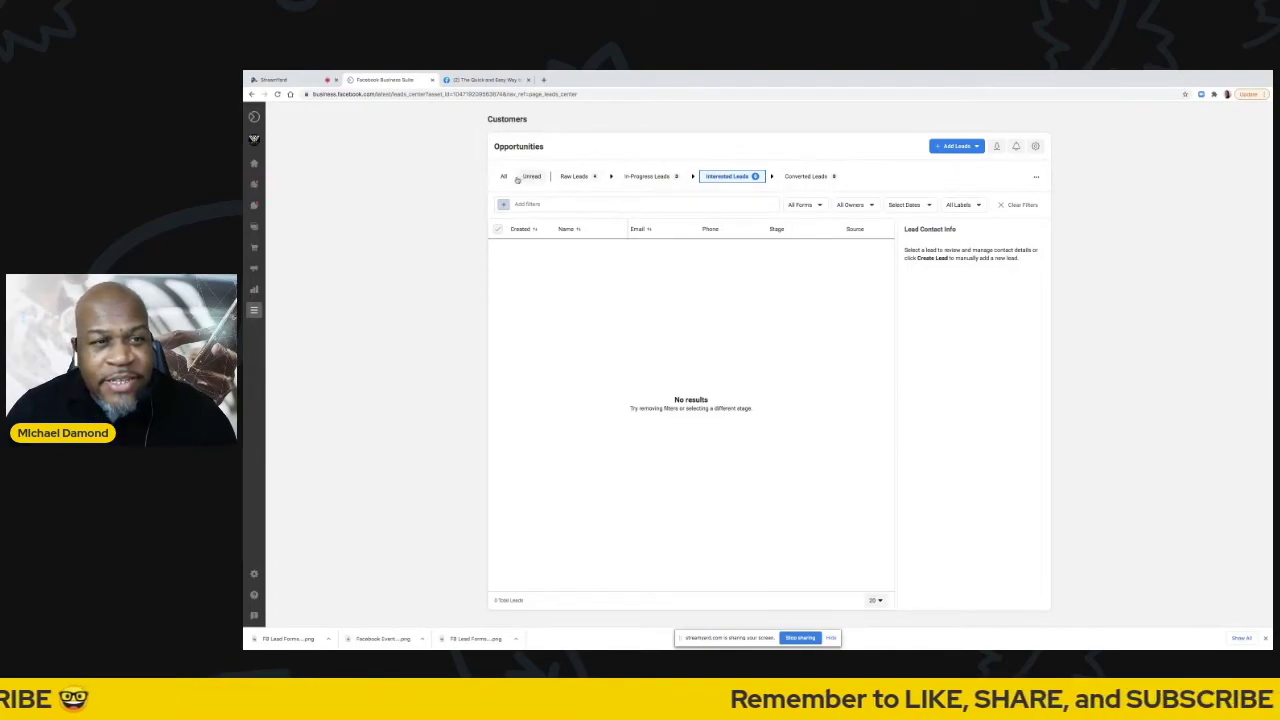
{"action": "left_click", "coordinate": [504, 176]}
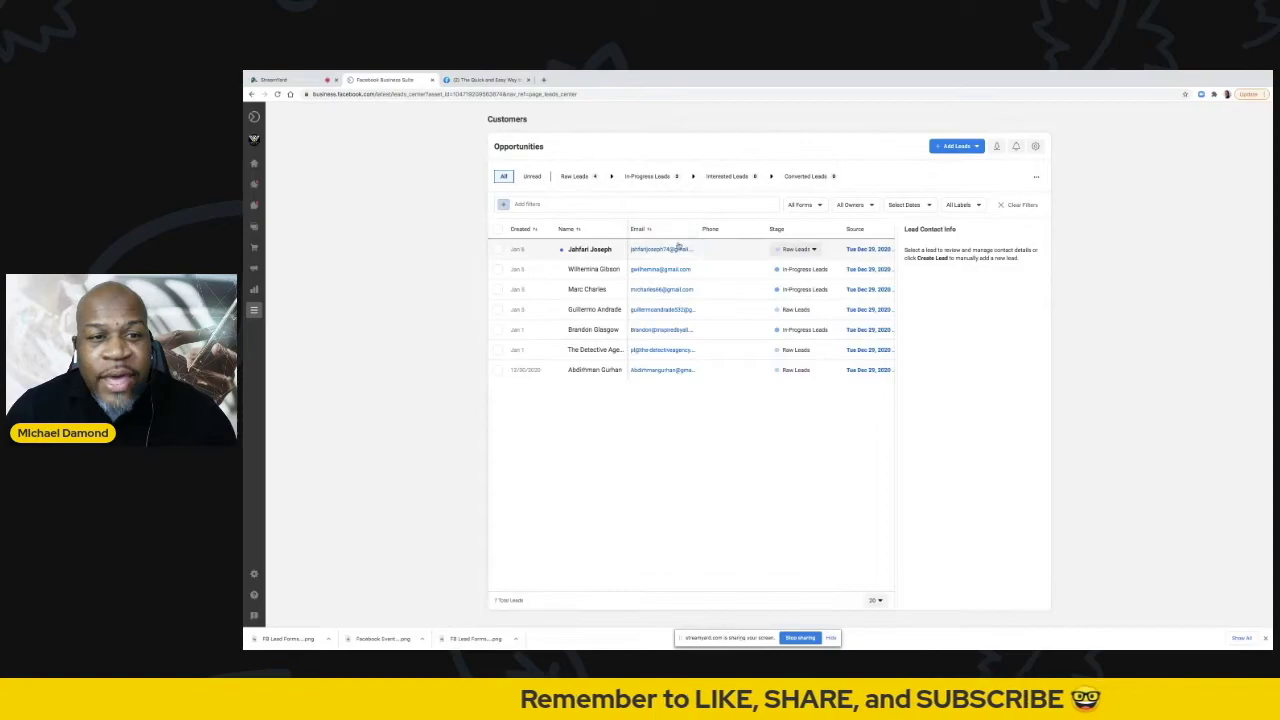
{"action": "left_click", "coordinate": [529, 176]}
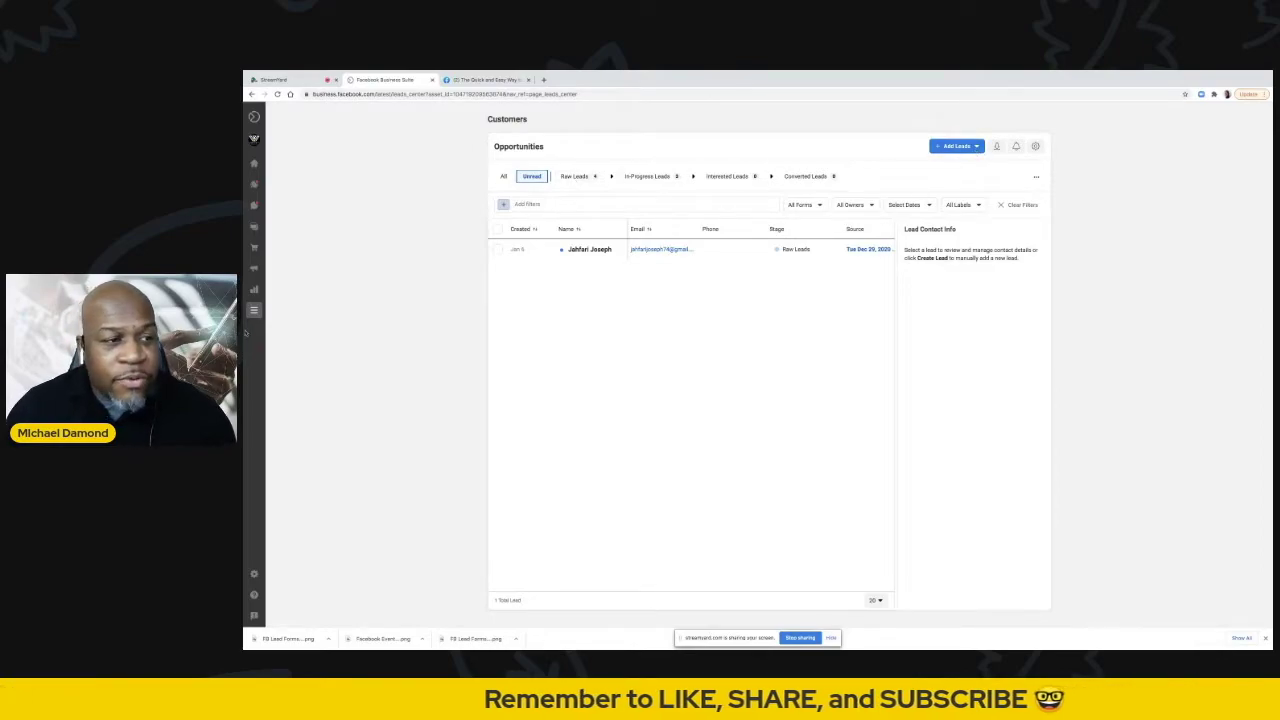
Step: Open the Instant Forms tool for the page
{"action": "mouse_move", "coordinate": [268, 308]}
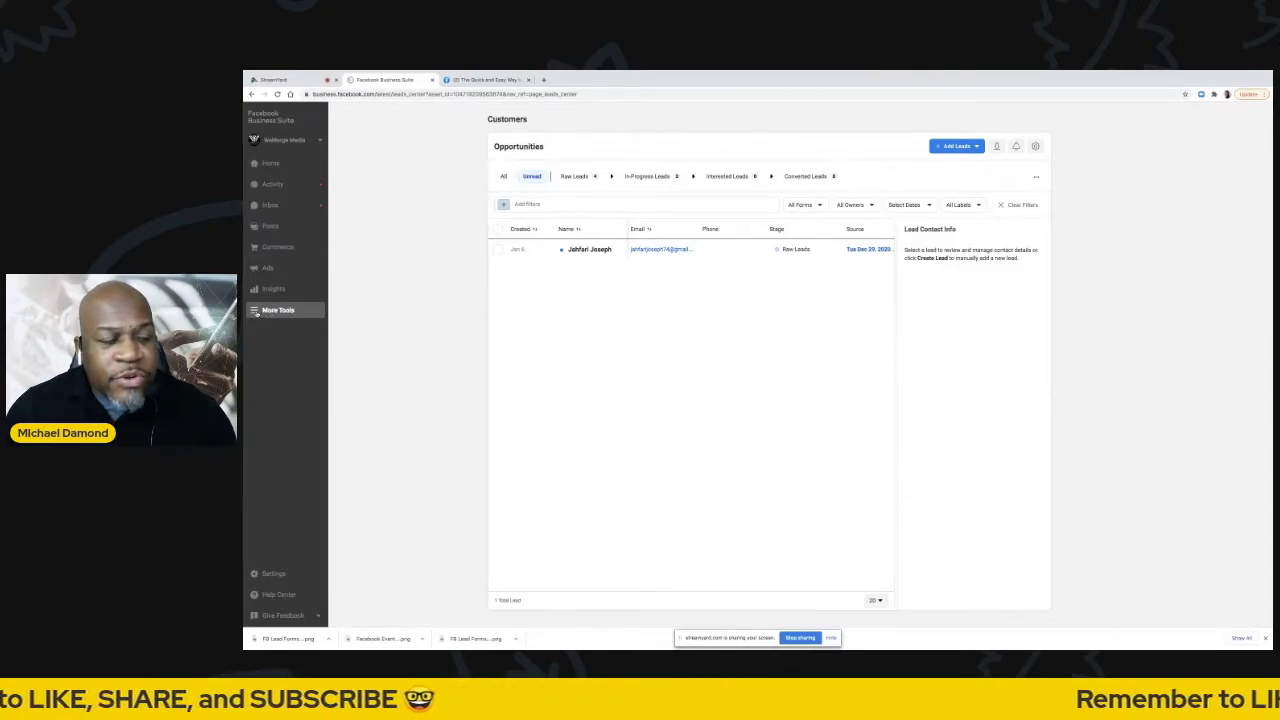
{"action": "left_click", "coordinate": [255, 312]}
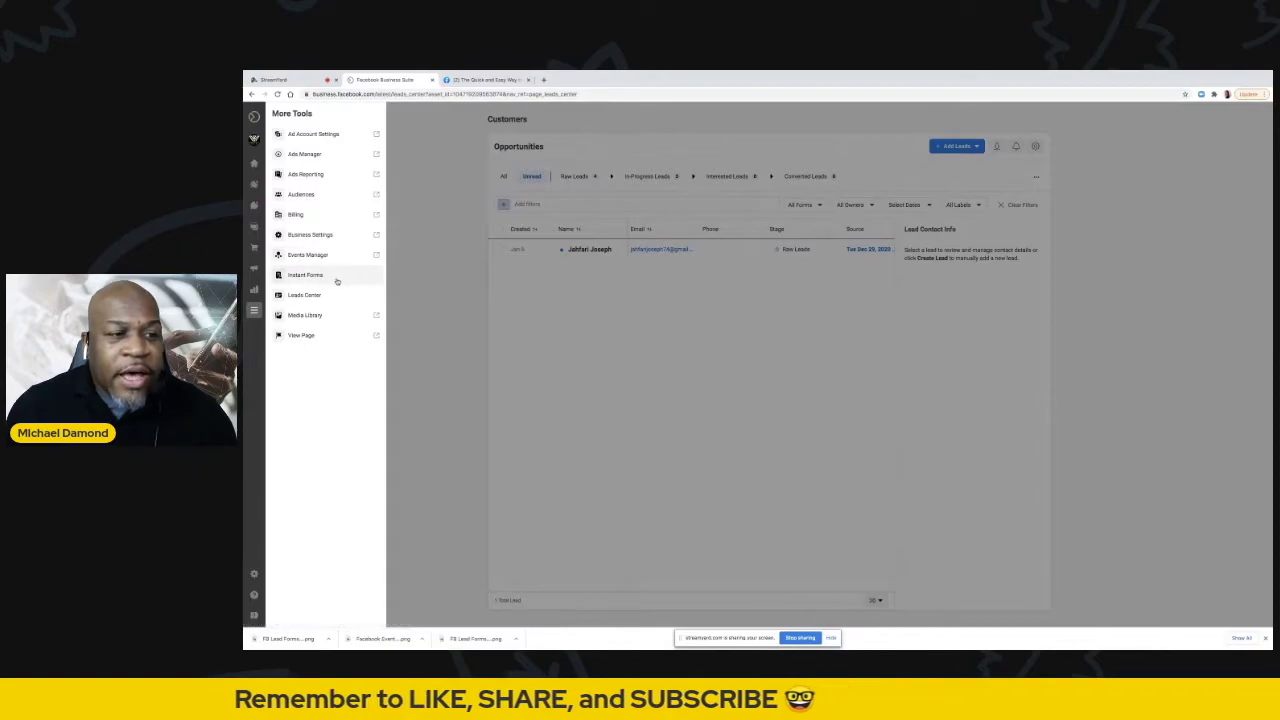
{"action": "left_click", "coordinate": [299, 276]}
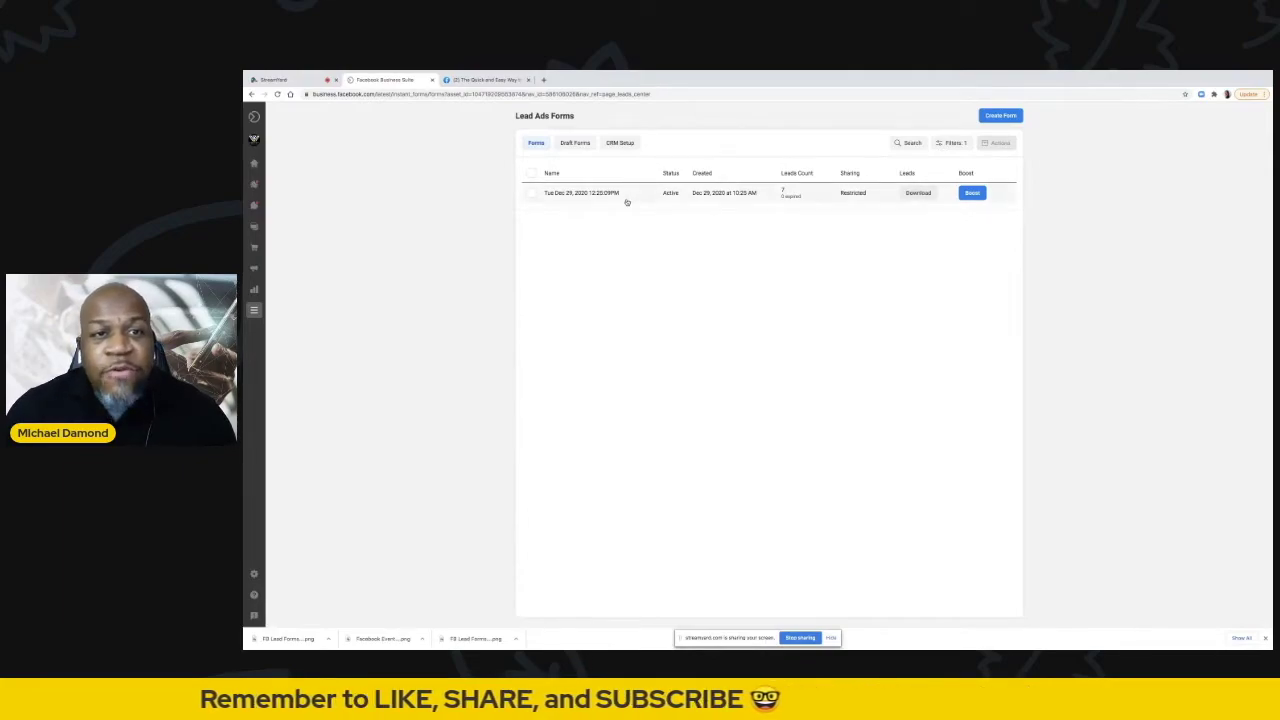
Step: Review the draft forms and the CRM setup, and return to the list of existing lead forms
{"action": "left_click", "coordinate": [585, 145]}
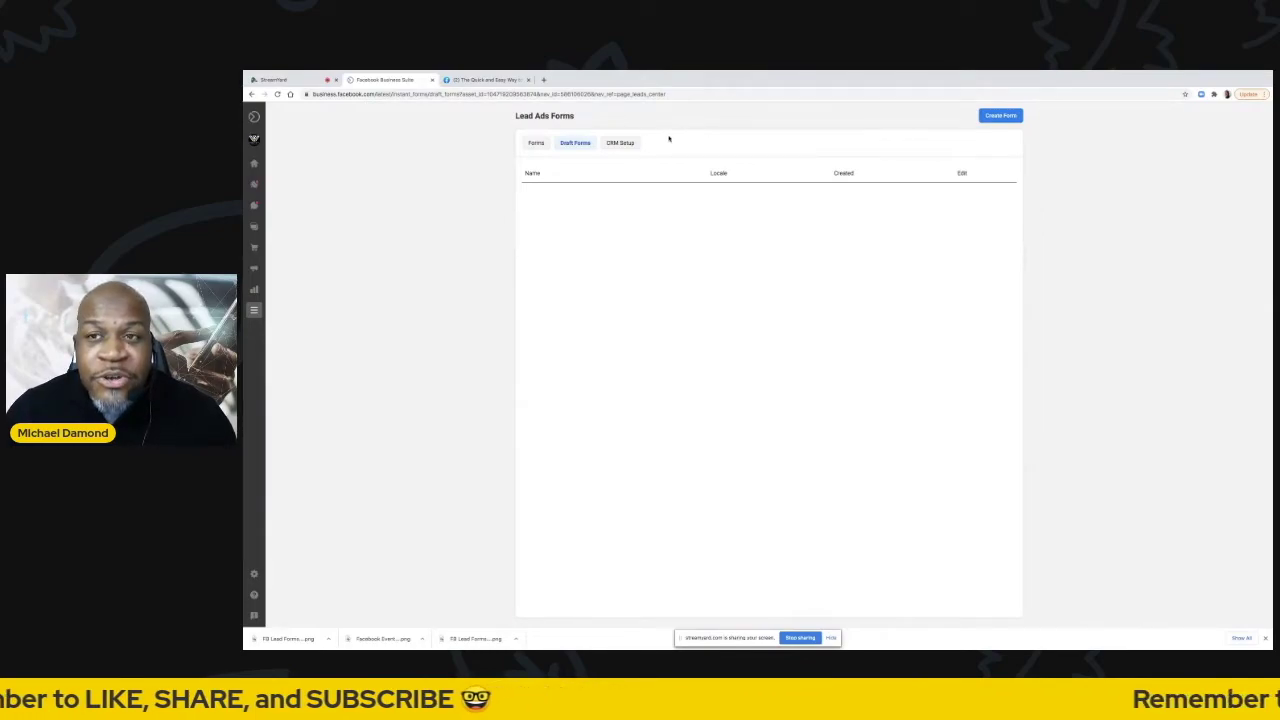
{"action": "left_click", "coordinate": [617, 143]}
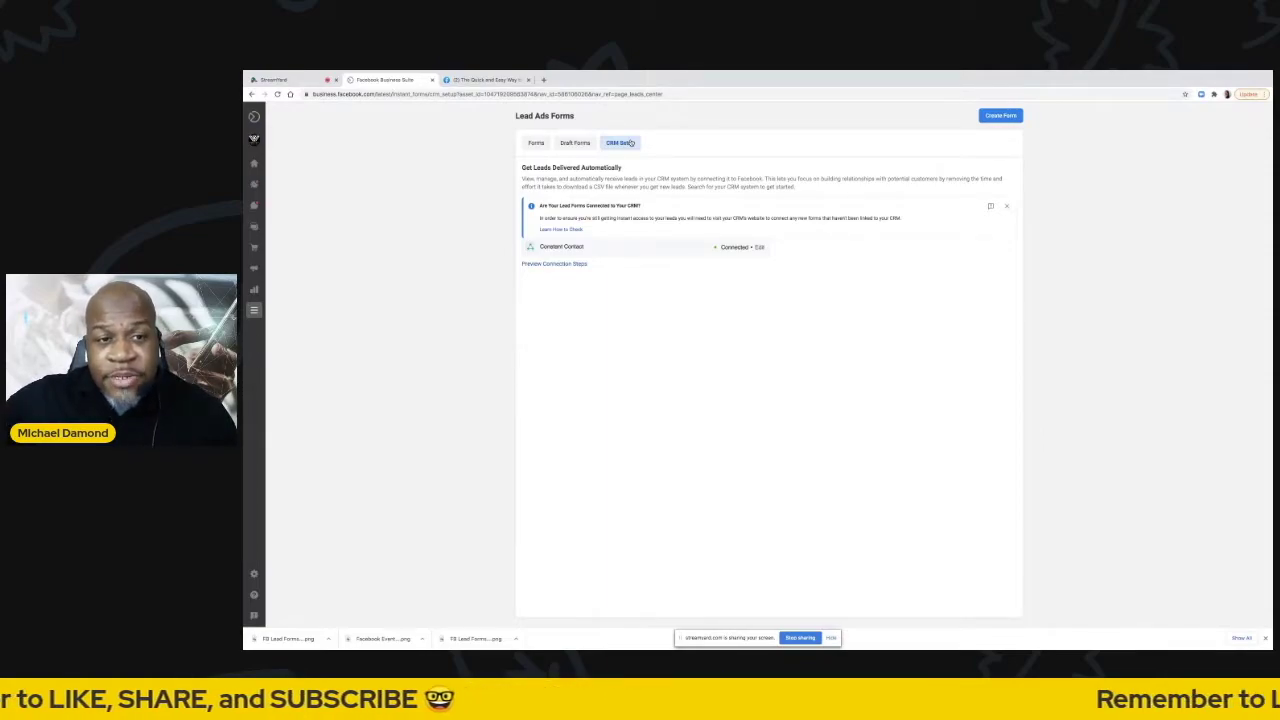
{"action": "left_click", "coordinate": [631, 143]}
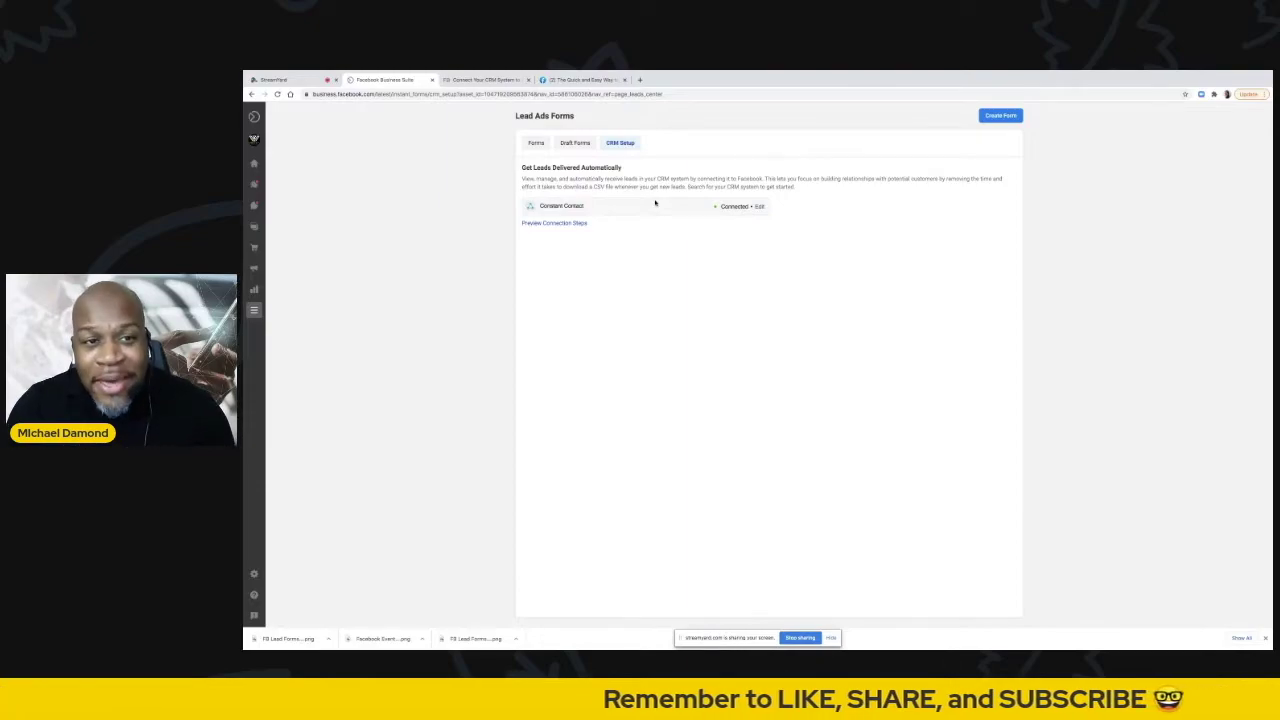
{"action": "left_click", "coordinate": [536, 143]}
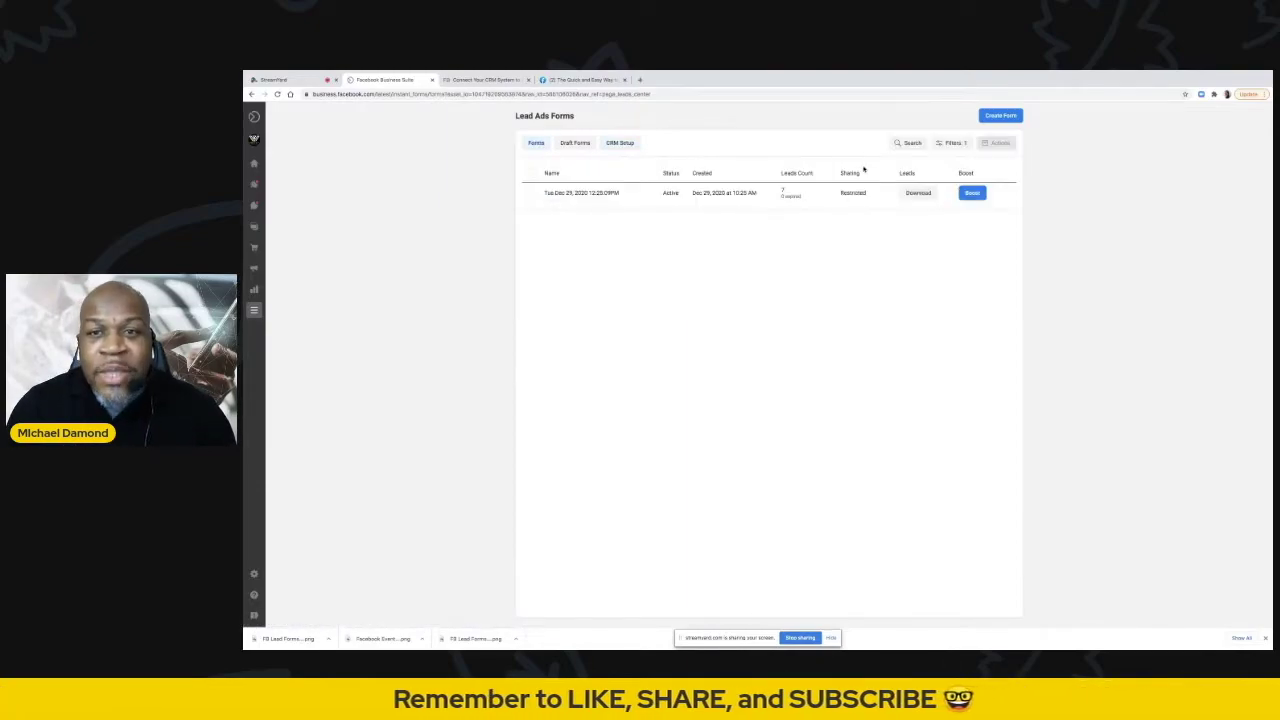
Step: Start a new lead form from scratch and look through its preview pages, ending back at the intro
{"action": "left_click", "coordinate": [1001, 115]}
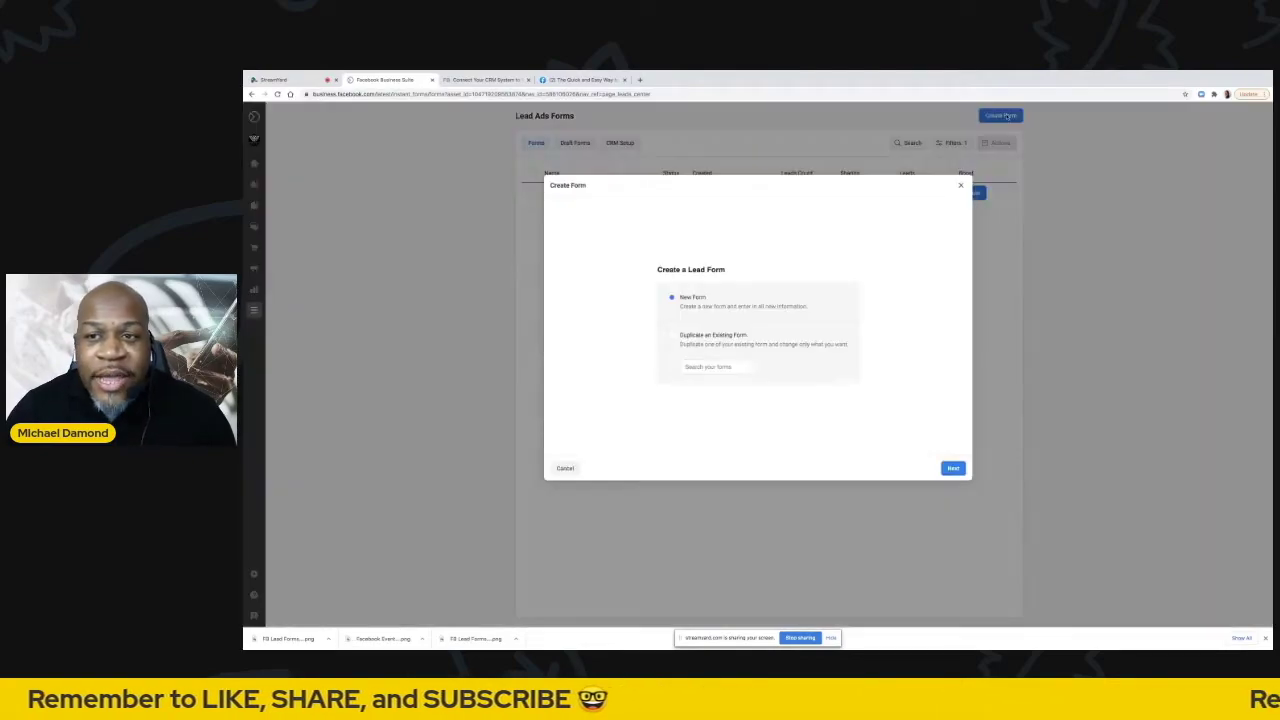
{"action": "left_click", "coordinate": [953, 469]}
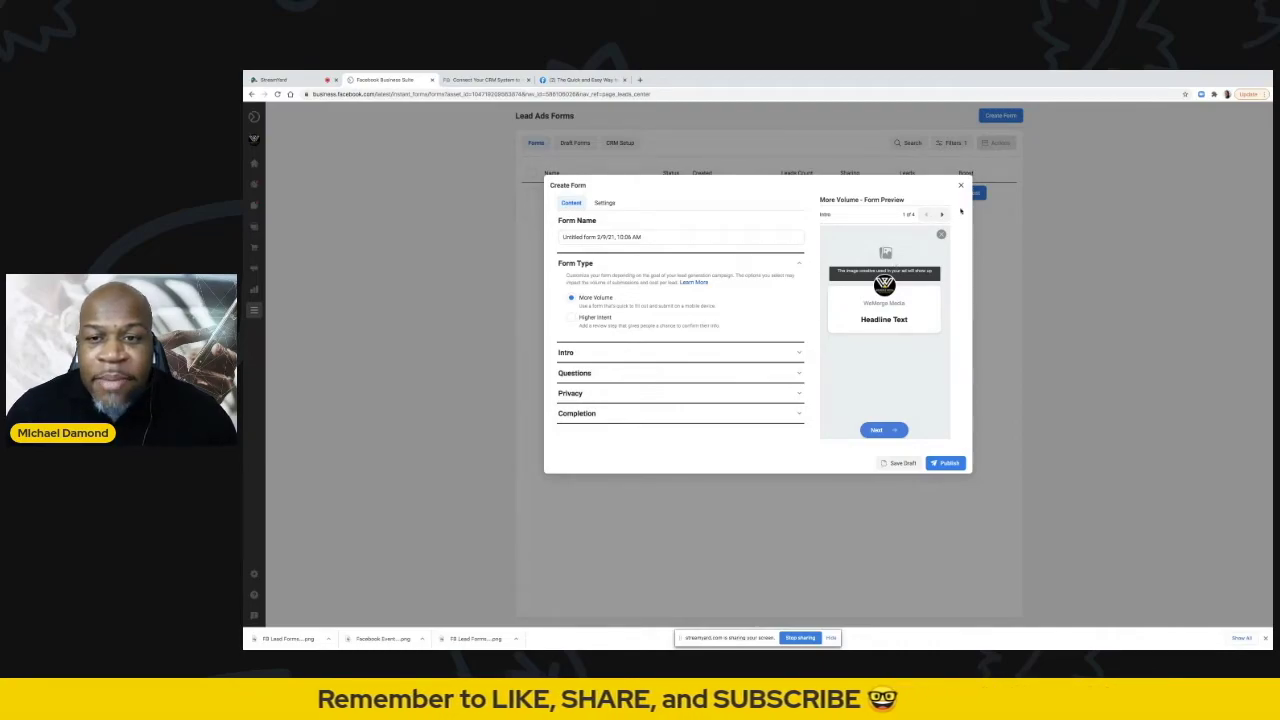
{"action": "left_click", "coordinate": [941, 215]}
{"action": "left_click", "coordinate": [941, 215]}
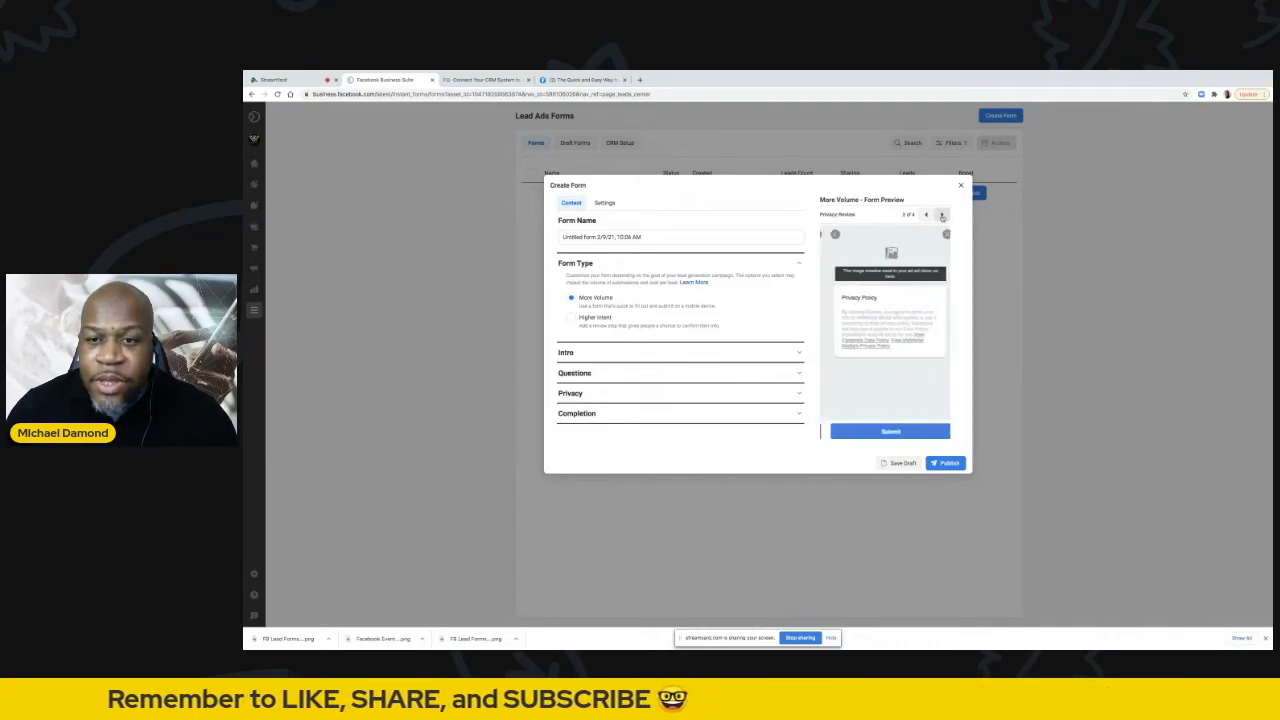
{"action": "left_click", "coordinate": [941, 215]}
{"action": "left_click", "coordinate": [925, 215]}
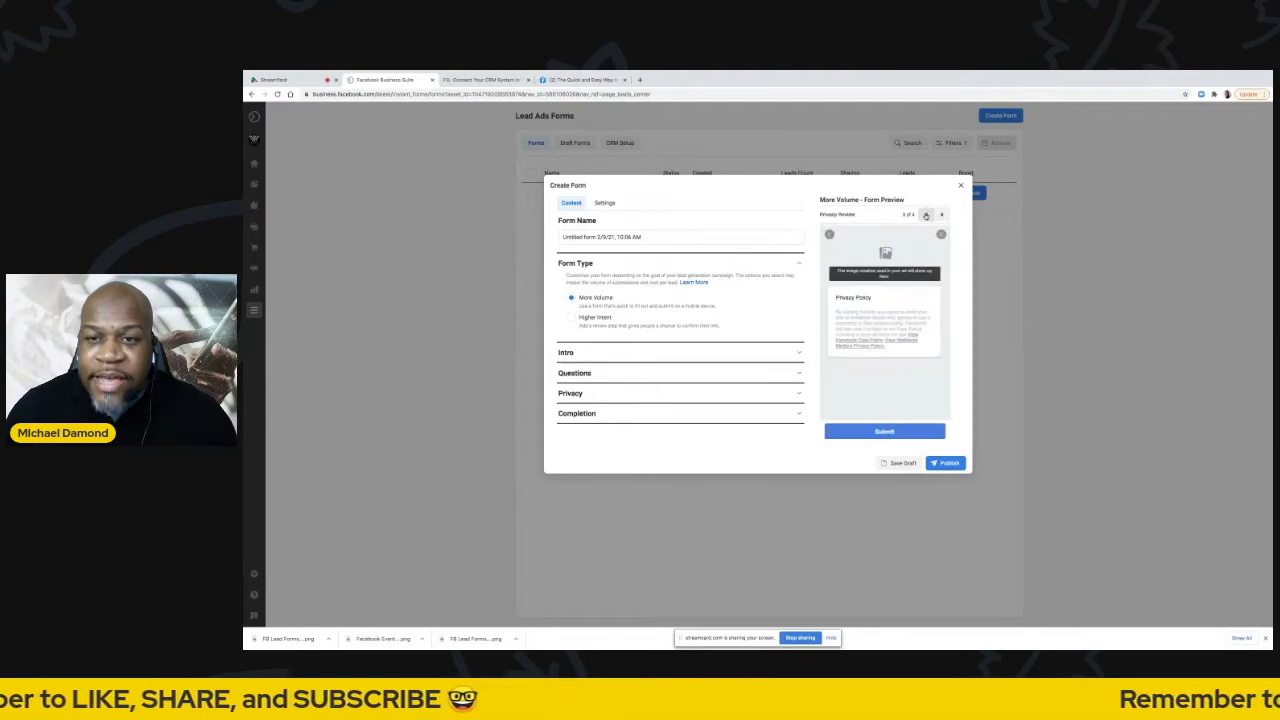
{"action": "left_click", "coordinate": [925, 215]}
{"action": "left_click", "coordinate": [925, 215]}
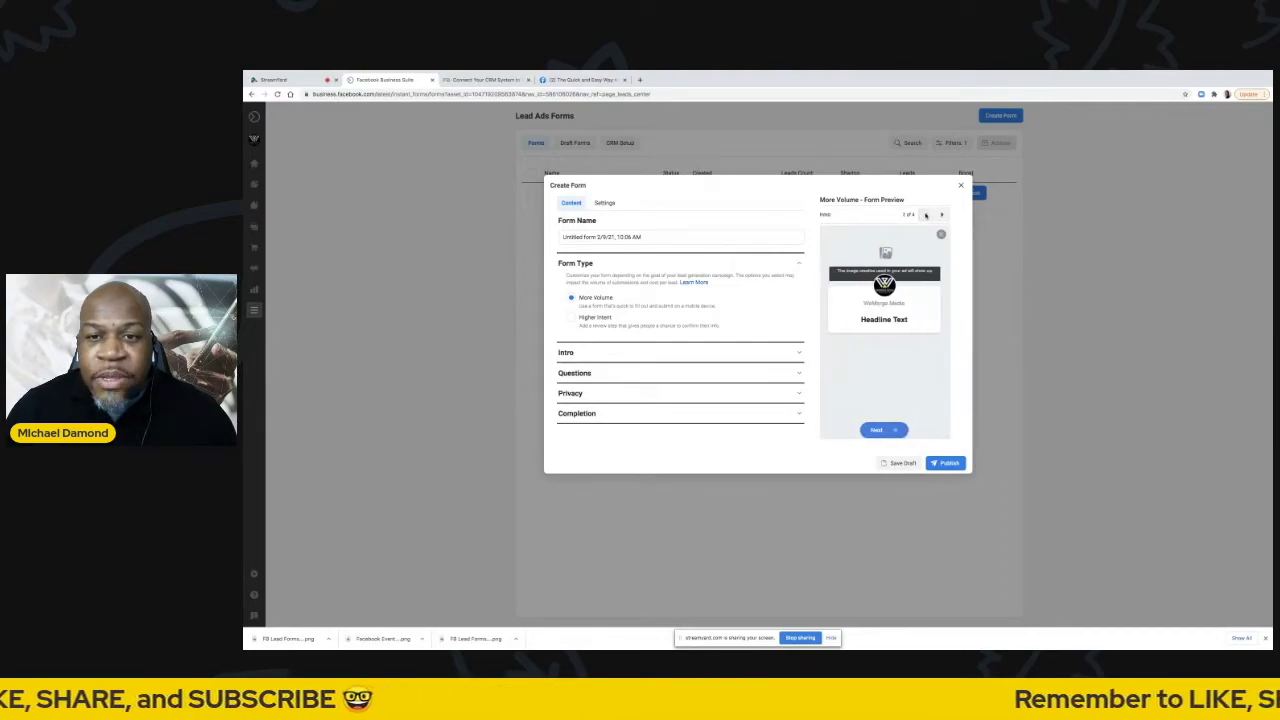
Step: Name the lead form "Lead Form Workshop"
{"action": "left_click", "coordinate": [587, 237]}
{"action": "key", "text": "ctrl+a"}
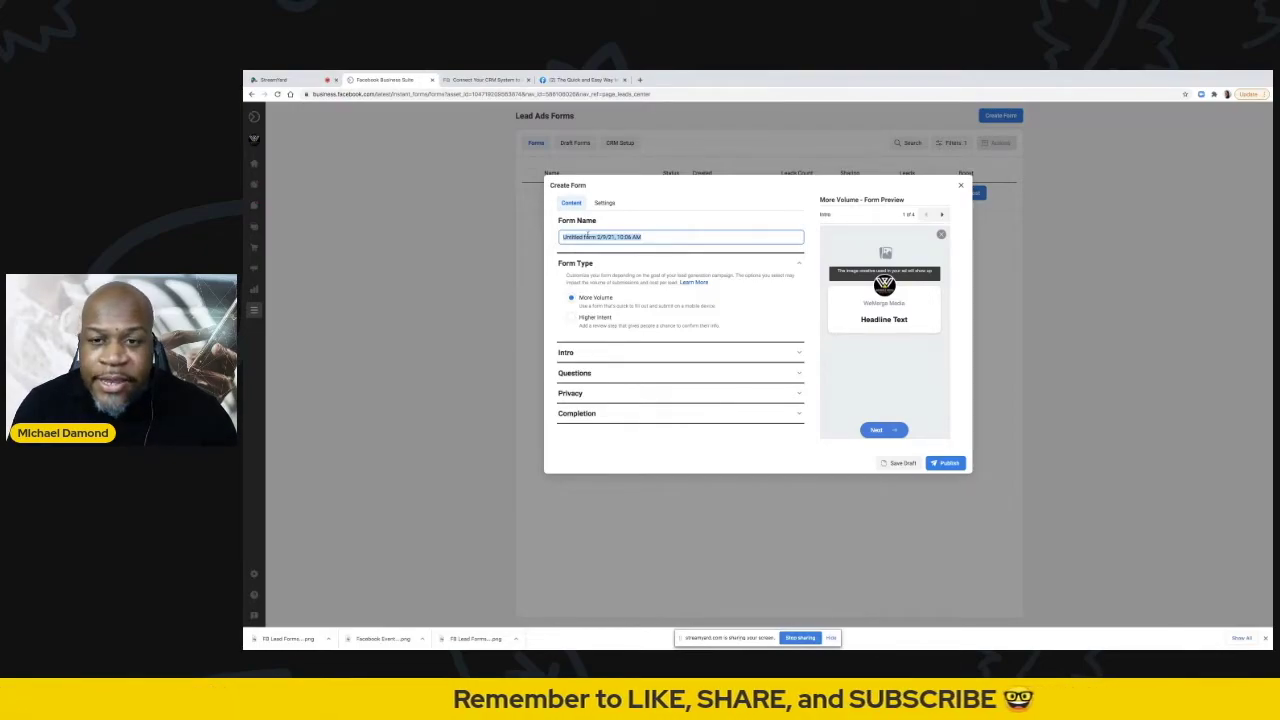
{"action": "type", "text": "Li"}
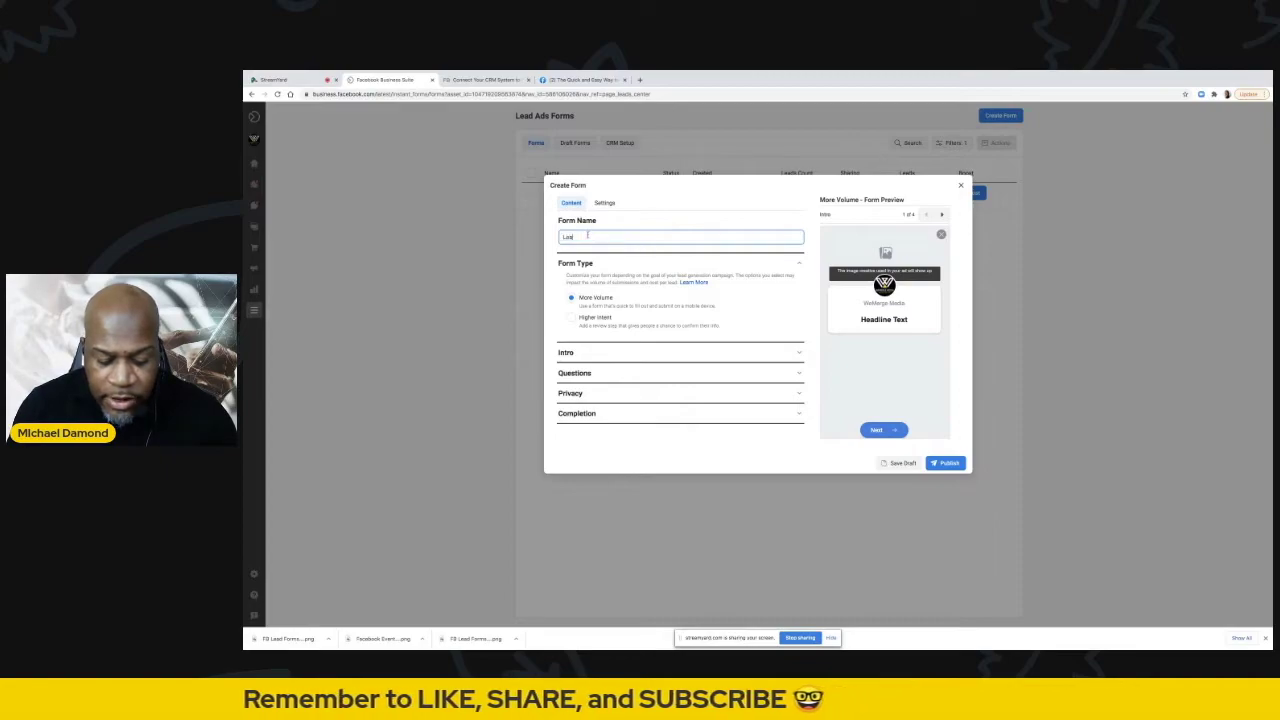
{"action": "type", "text": "ad Form Workshop"}
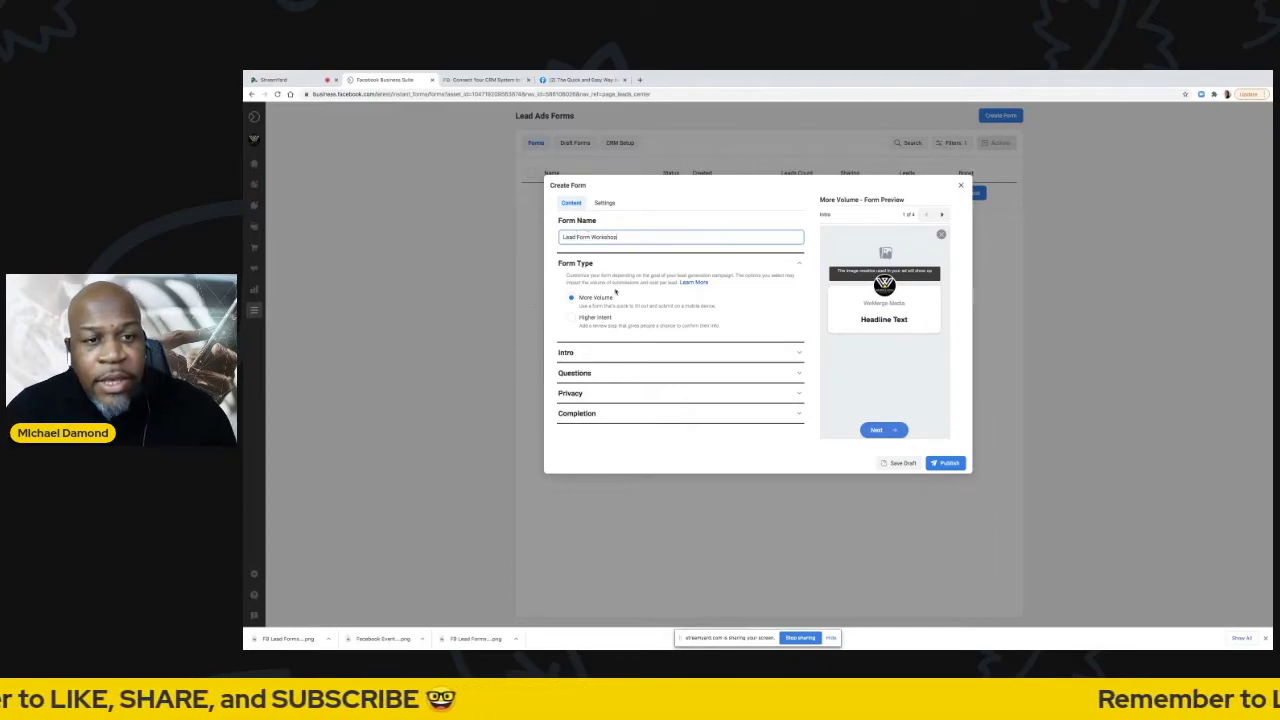
{"action": "left_click", "coordinate": [615, 290]}
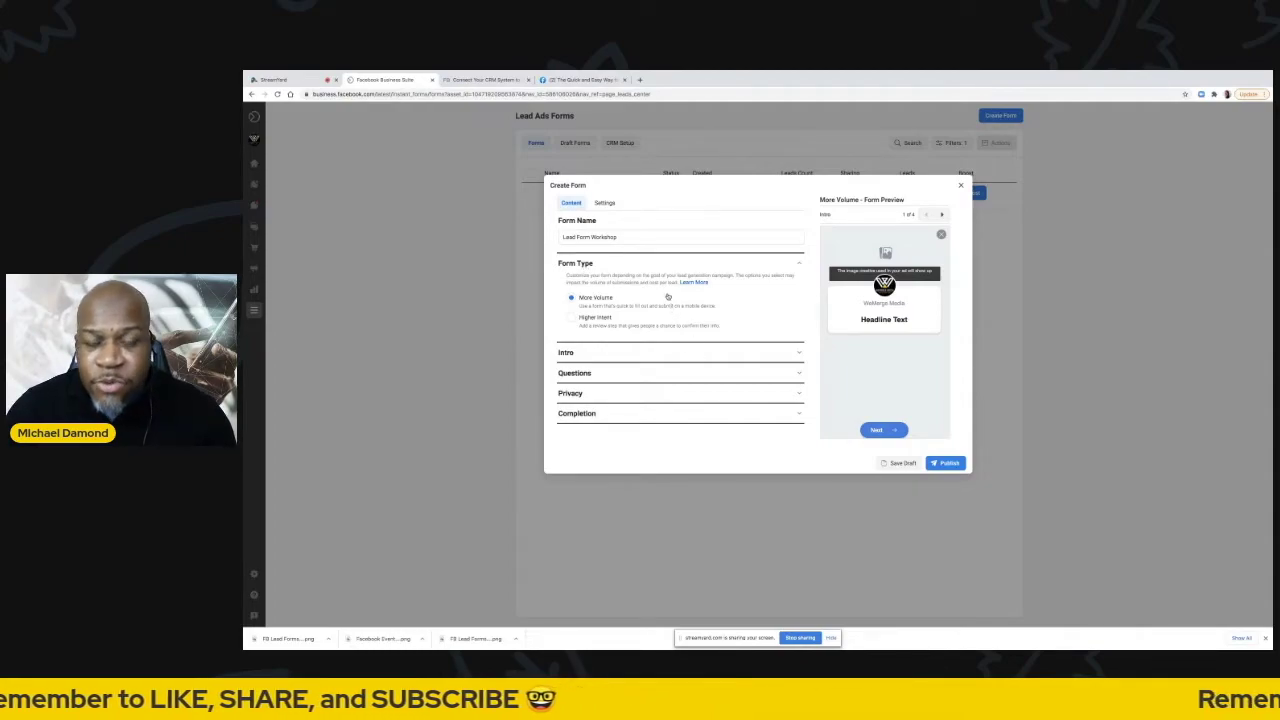
Step: In the form's intro, use an uploaded background image and choose the file "FB Lead Forms Workshop.png"
{"action": "left_click", "coordinate": [663, 351]}
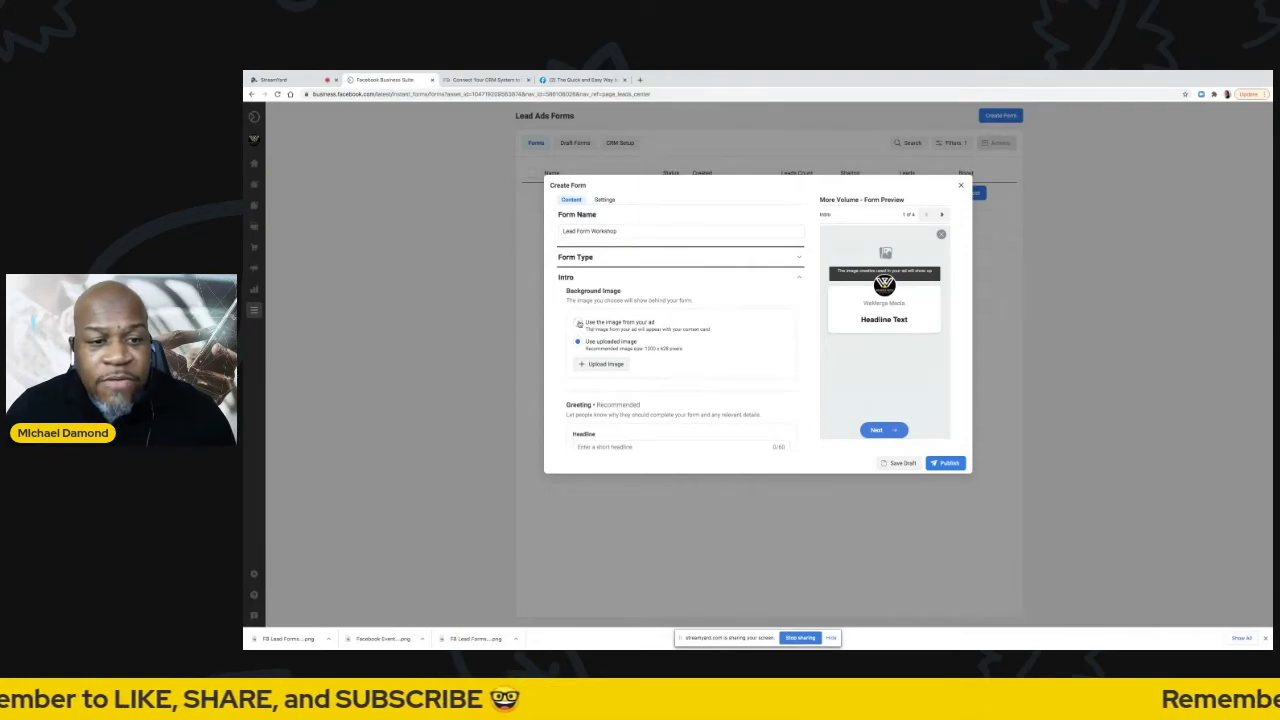
{"action": "left_click", "coordinate": [578, 322]}
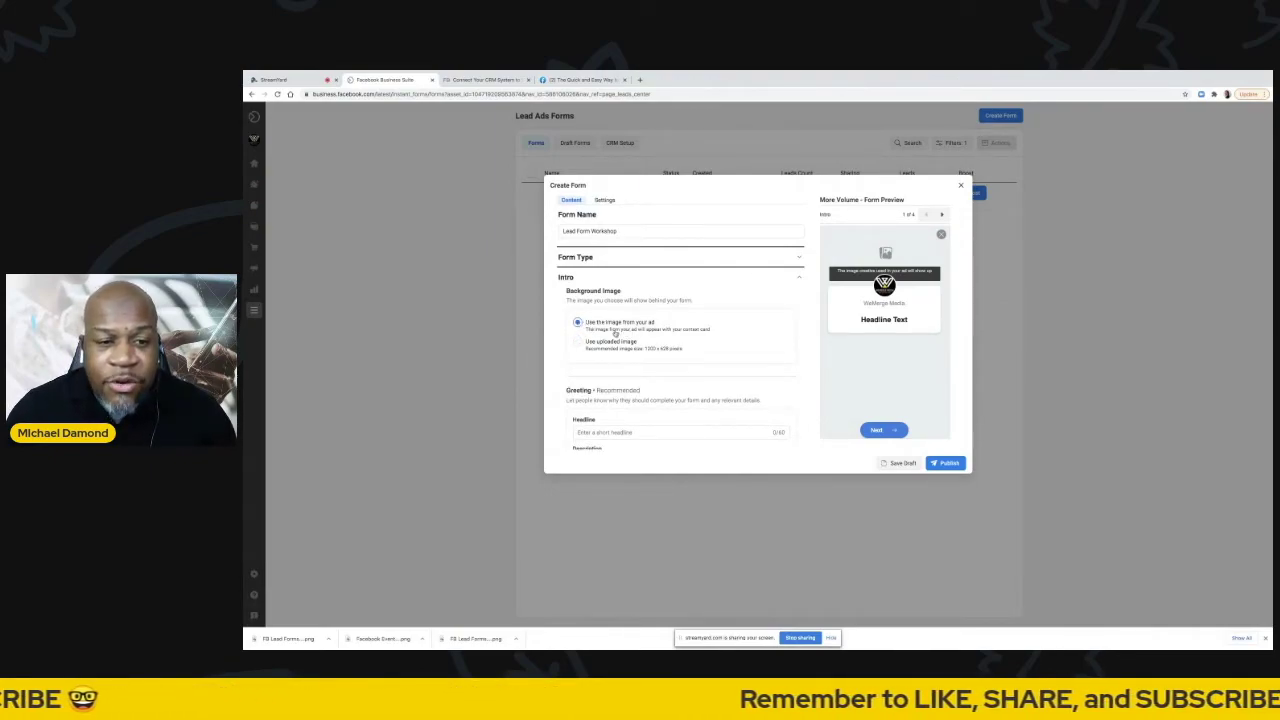
{"action": "left_click", "coordinate": [577, 342]}
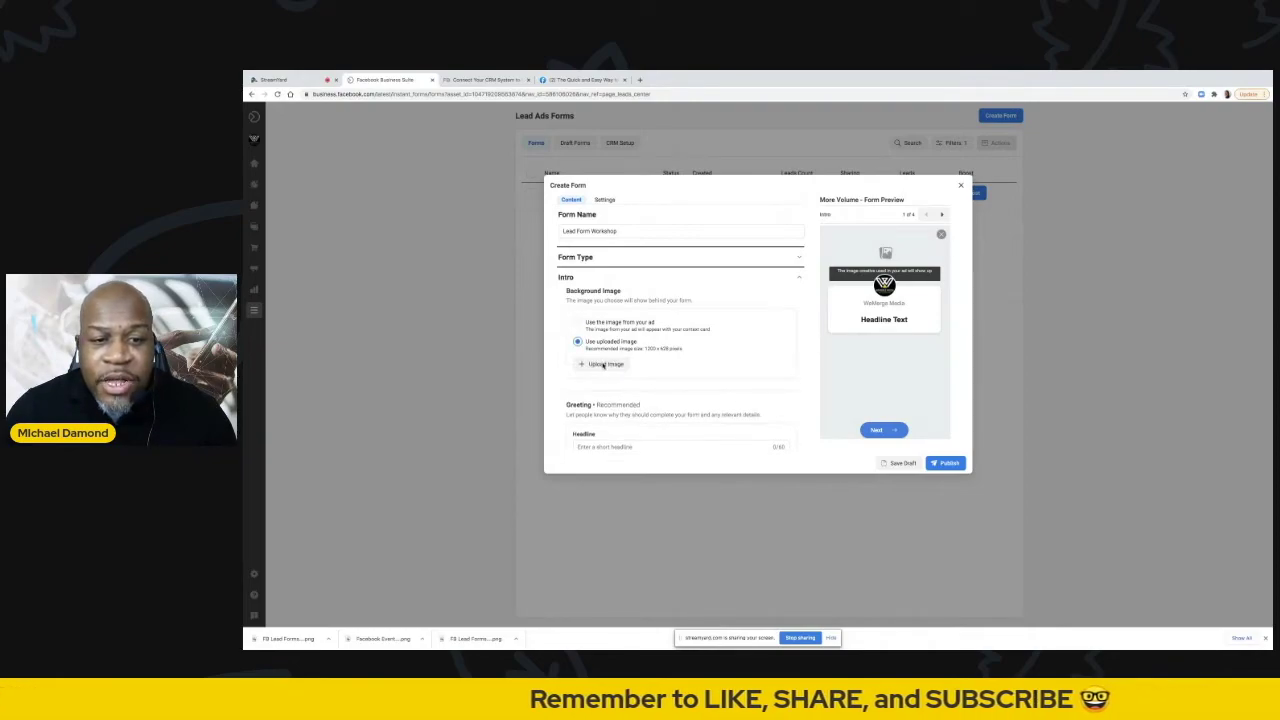
{"action": "left_click", "coordinate": [605, 364]}
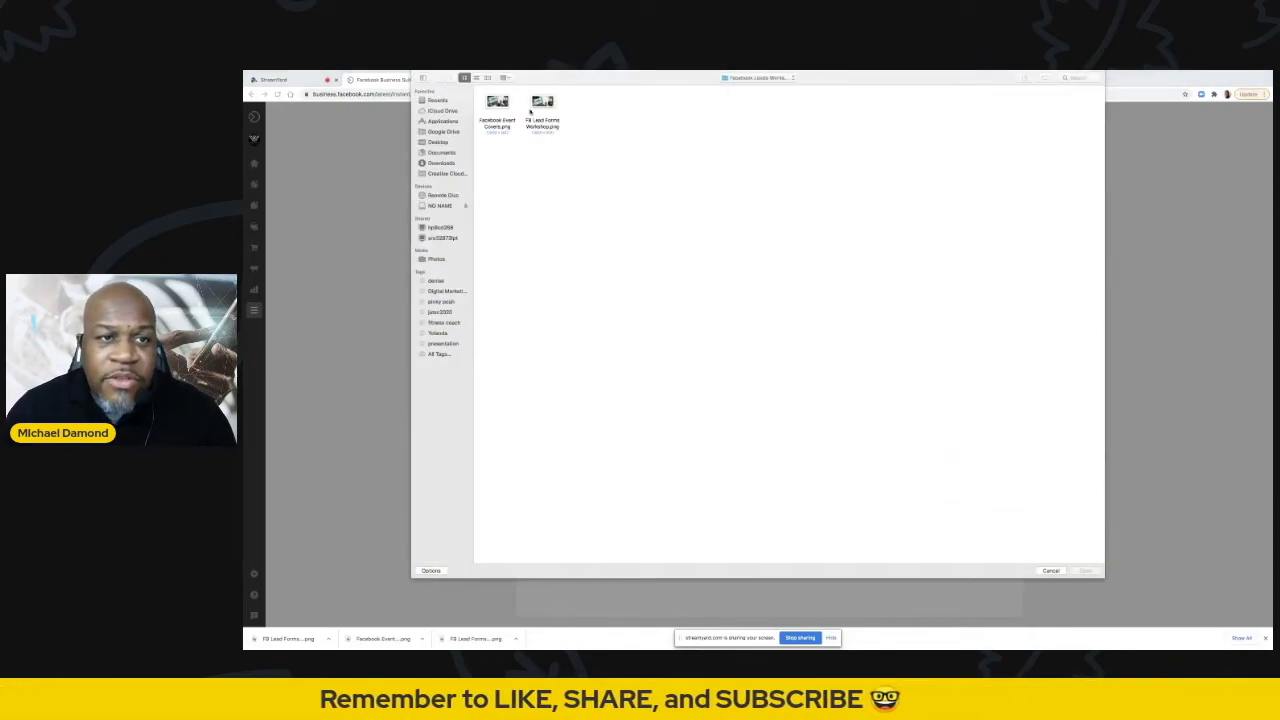
{"action": "left_click", "coordinate": [505, 110]}
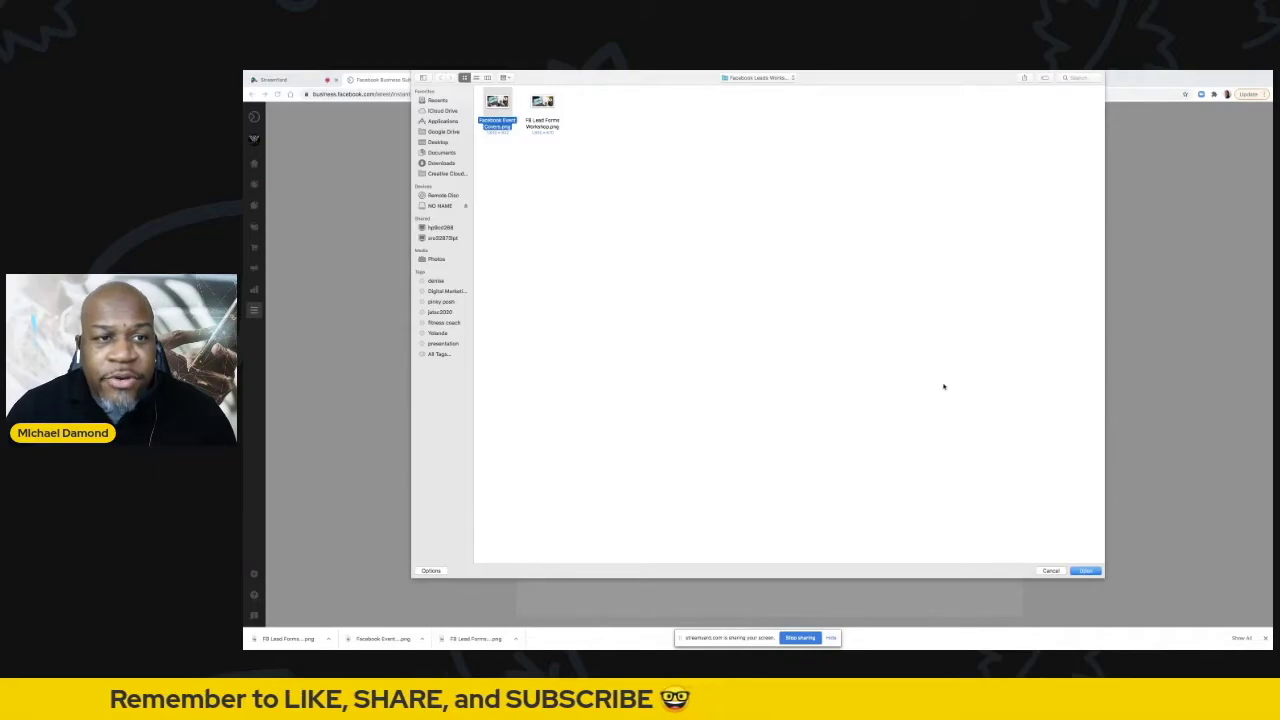
{"action": "left_click", "coordinate": [542, 107]}
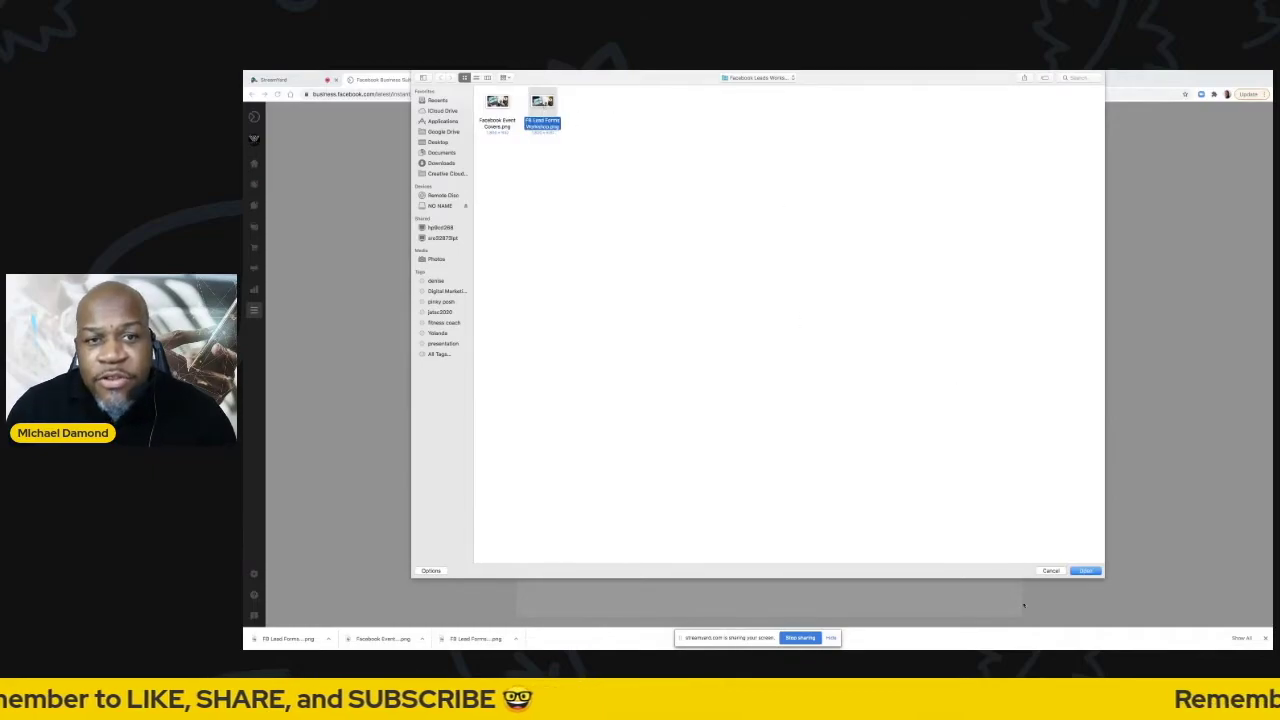
{"action": "left_click", "coordinate": [1085, 571]}
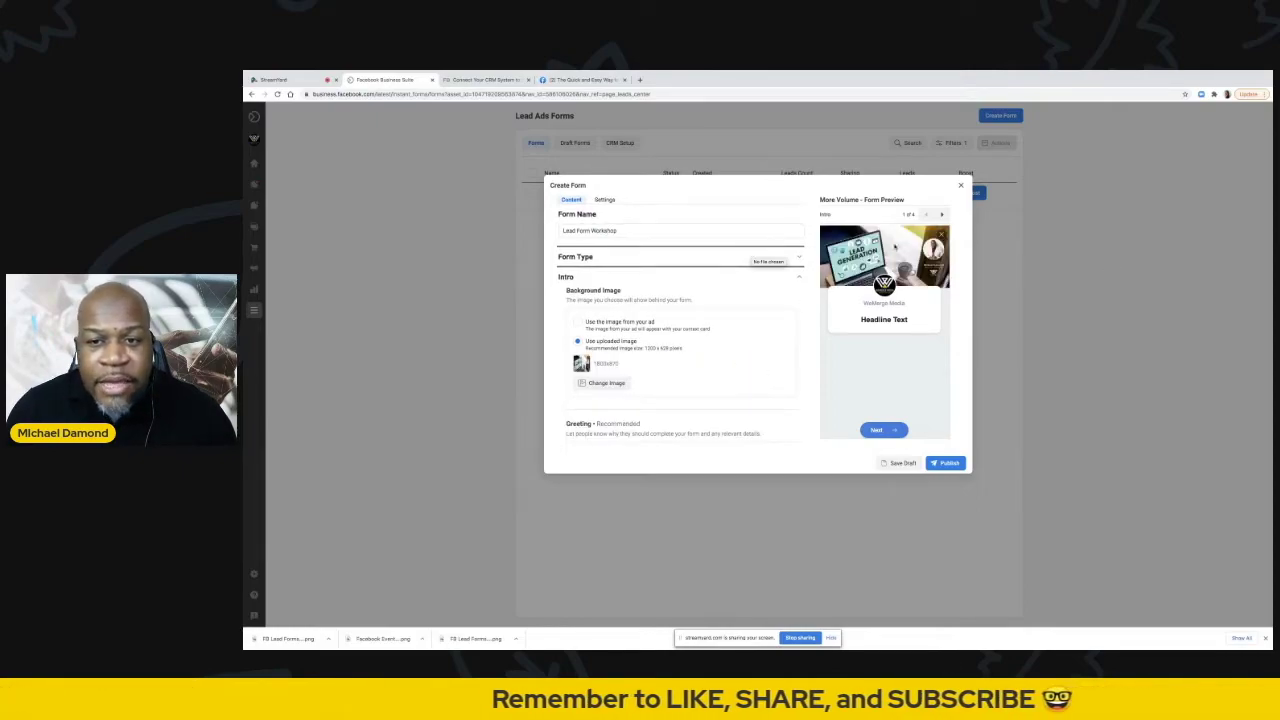
Step: Set the headline of the form's greeting to "Automate Lead Generation"
{"action": "scroll", "coordinate": [610, 316], "scroll_direction": "down", "scroll_amount": 1}
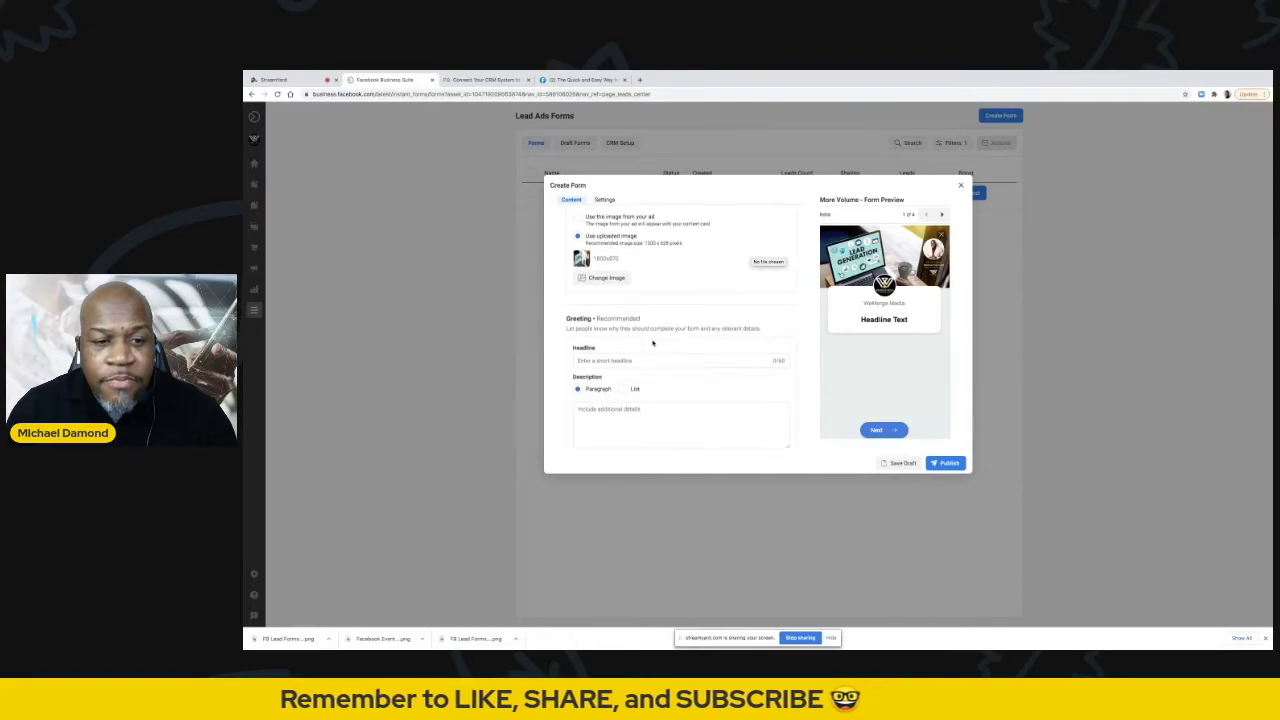
{"action": "scroll", "coordinate": [604, 324], "scroll_direction": "down", "scroll_amount": 1}
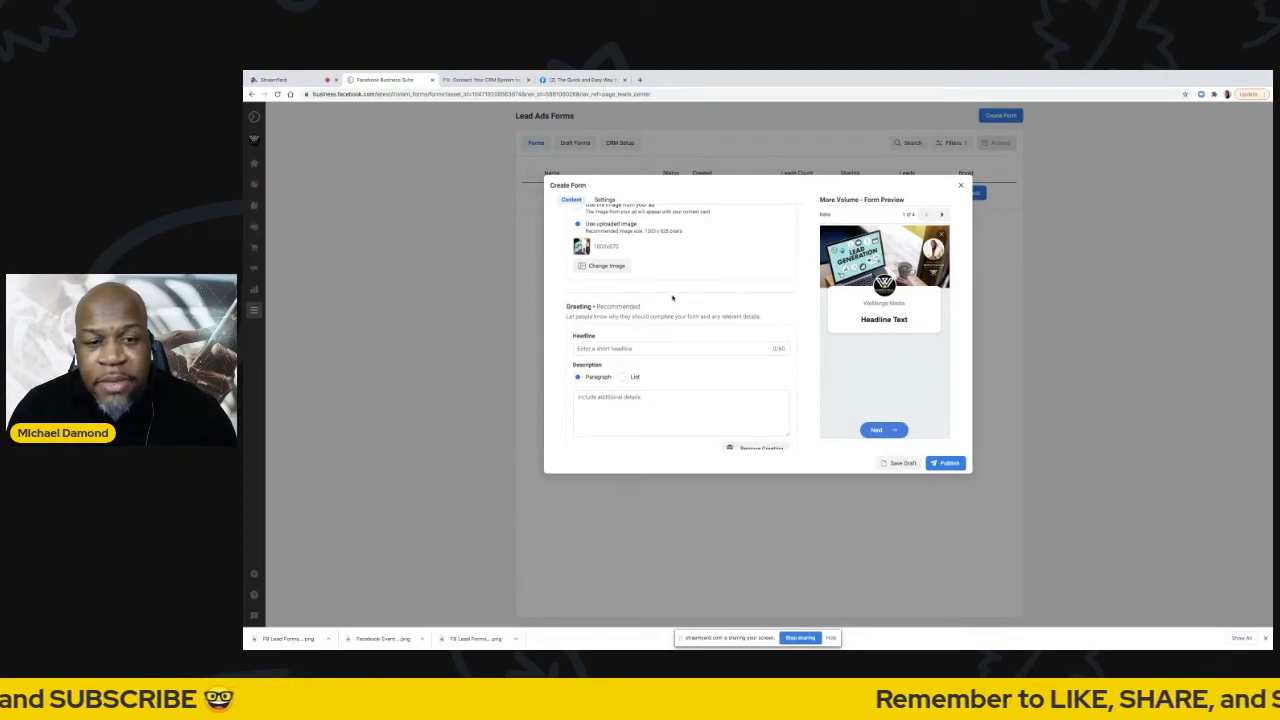
{"action": "left_click", "coordinate": [621, 377]}
{"action": "left_click", "coordinate": [578, 377]}
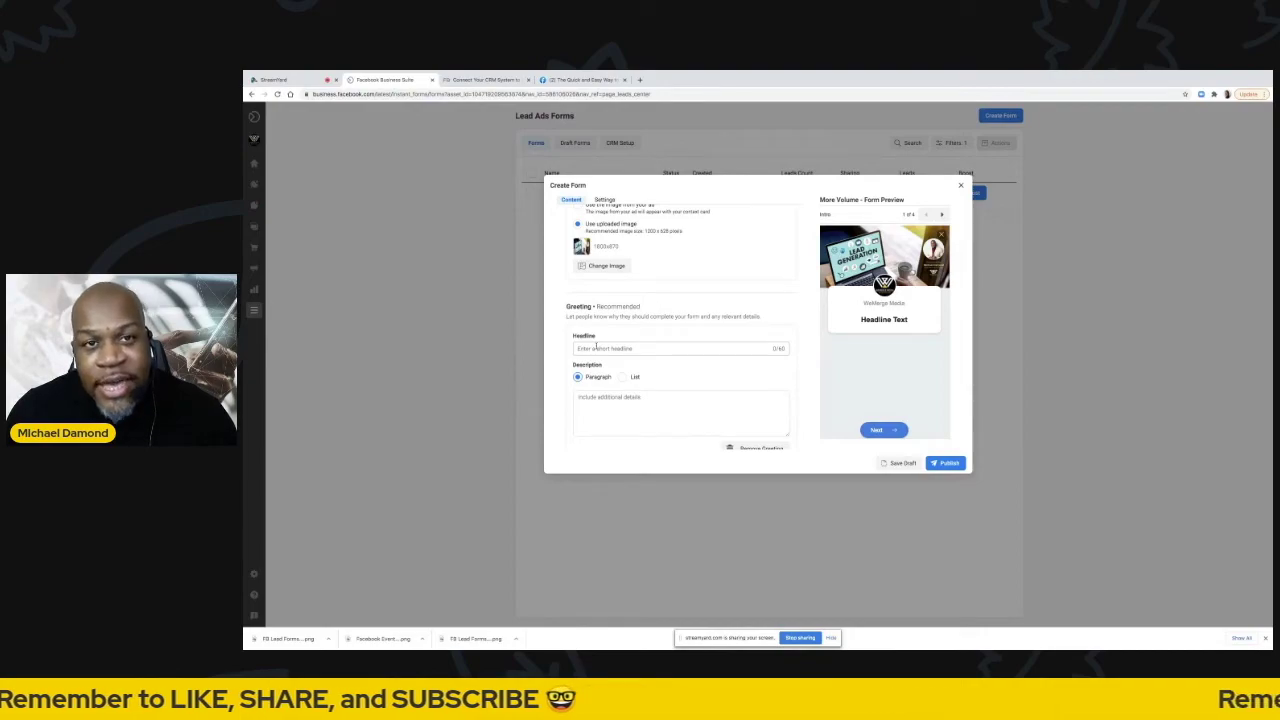
{"action": "left_click", "coordinate": [612, 349]}
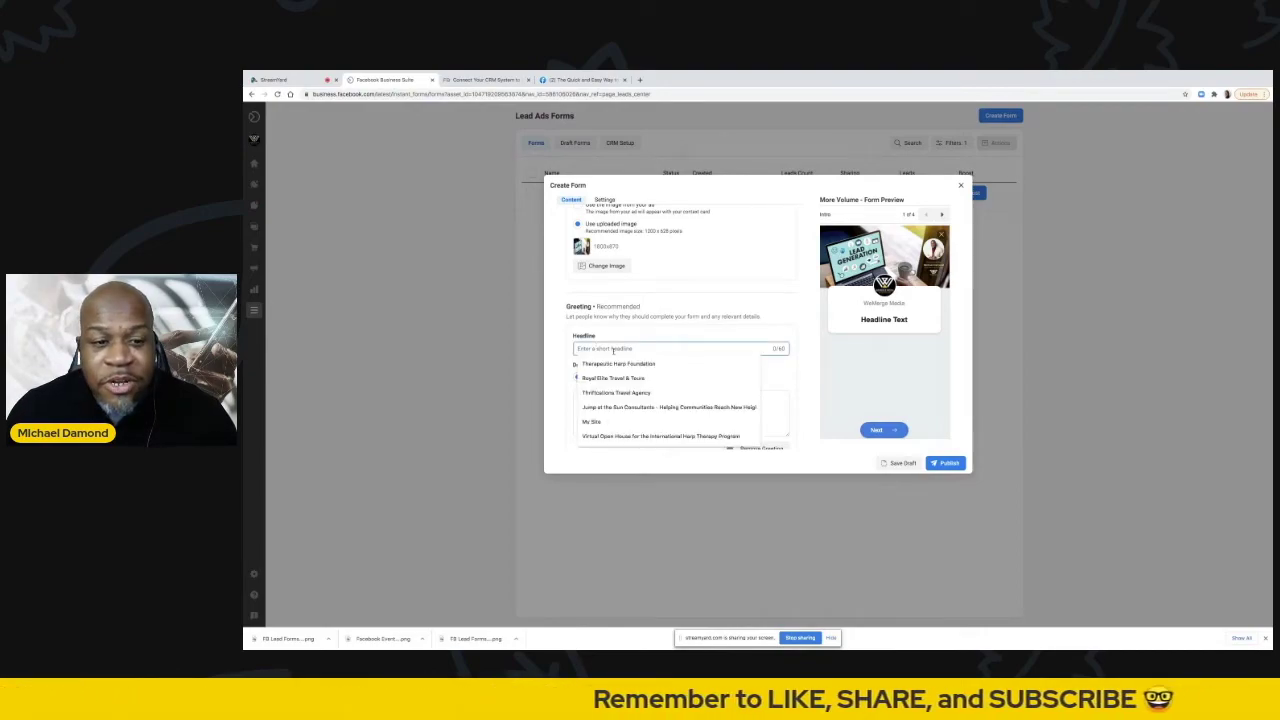
{"action": "left_click", "coordinate": [613, 349]}
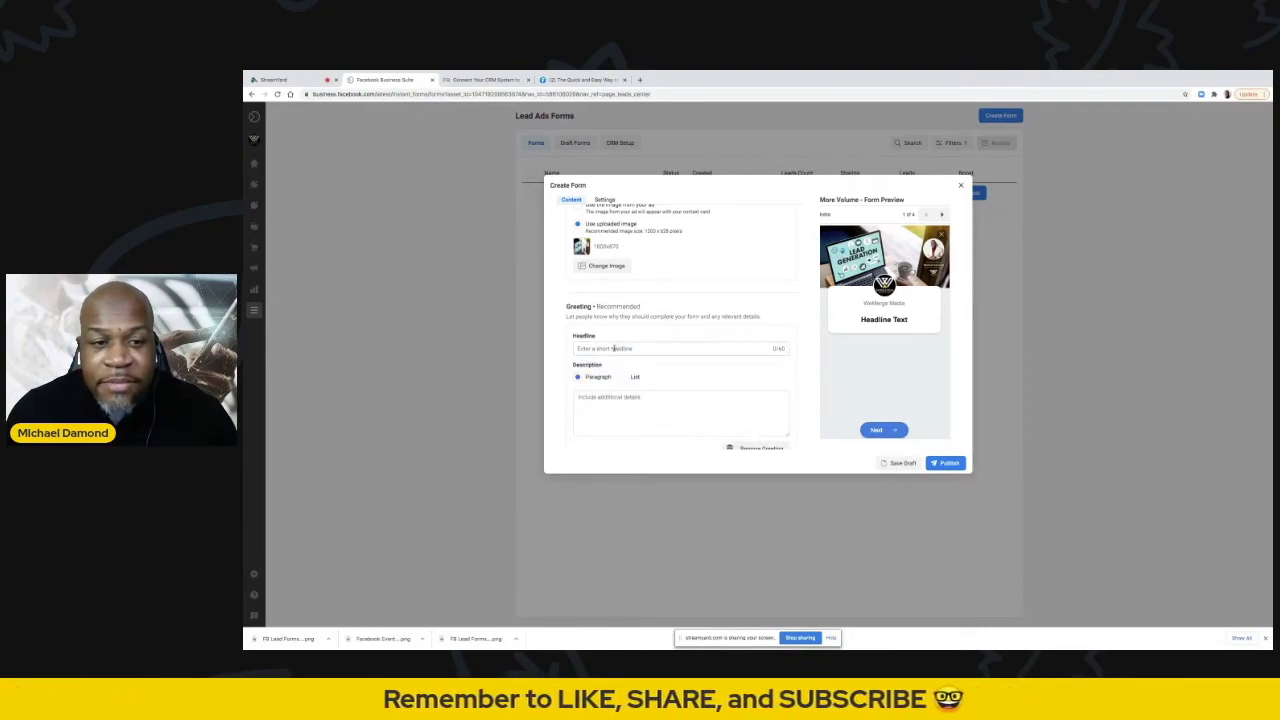
{"action": "left_click", "coordinate": [613, 349]}
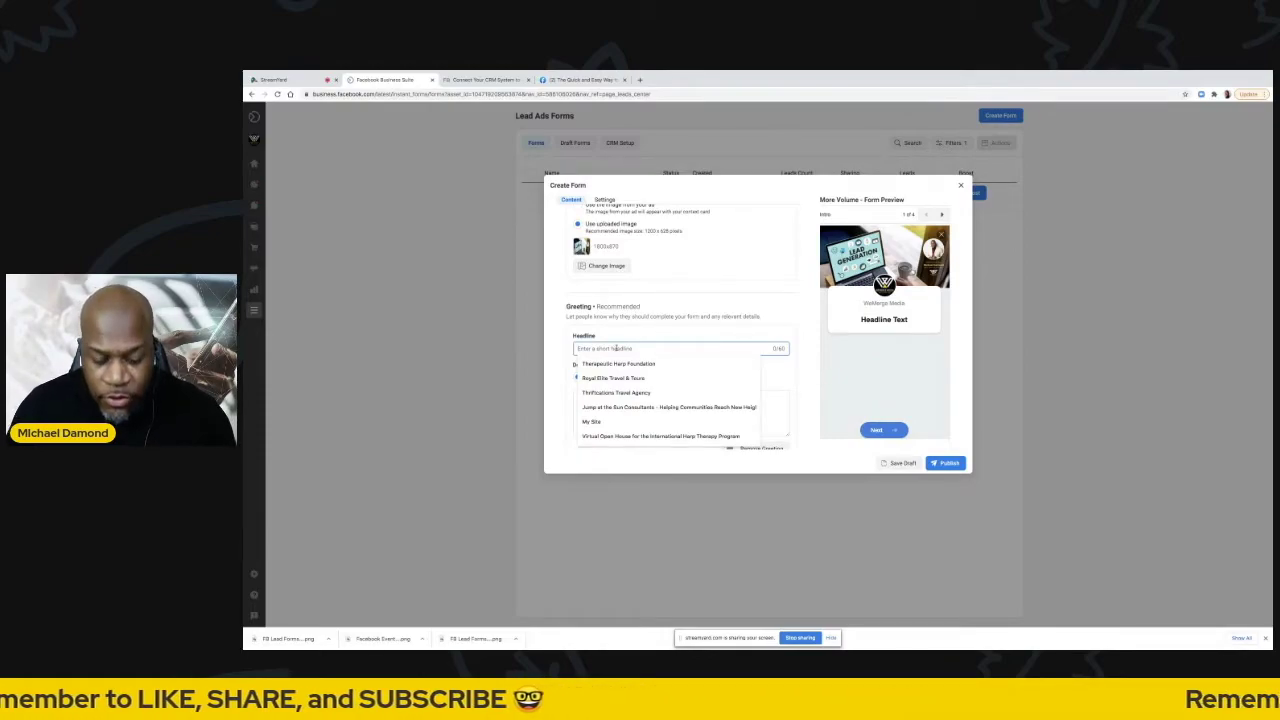
{"action": "type", "text": "Autom"}
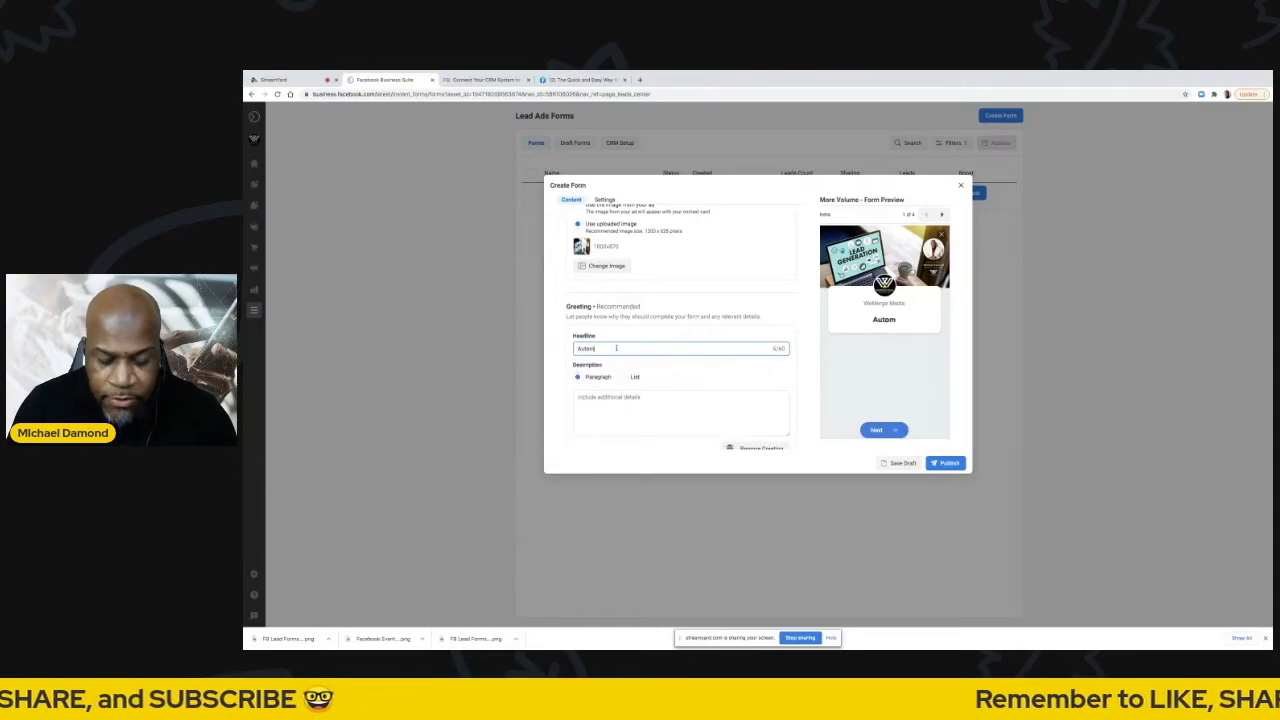
{"action": "type", "text": "ate Lead gen"}
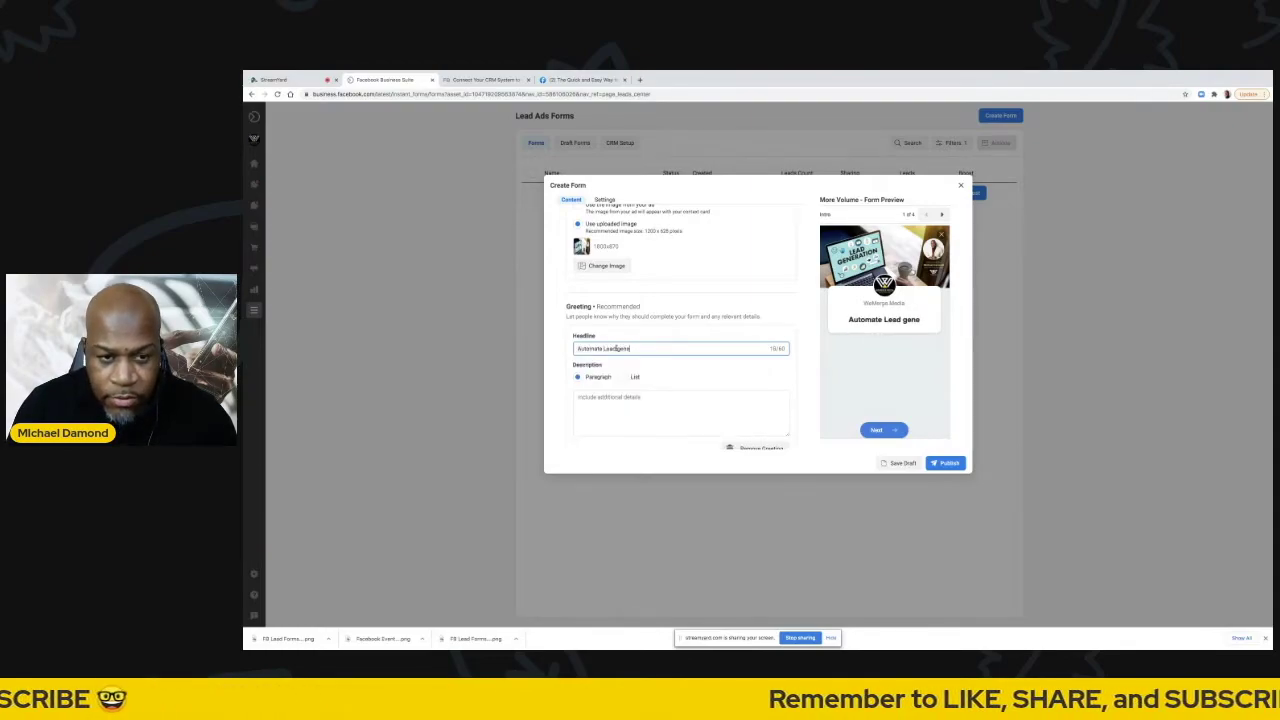
Step: Make the greeting description a list and enter "Automate Lead Nurturing" and "Increase Your Prospects" as its first two items
{"action": "left_click", "coordinate": [620, 364]}
{"action": "left_click", "coordinate": [622, 376]}
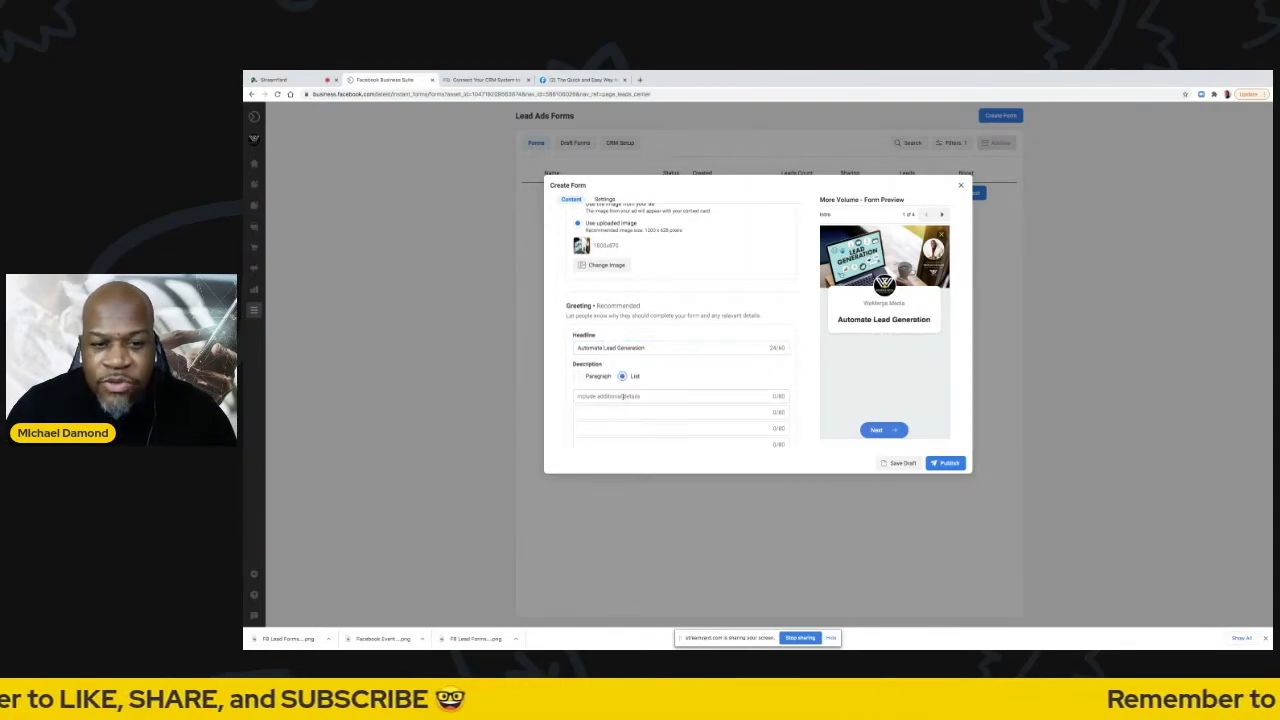
{"action": "left_click", "coordinate": [622, 396]}
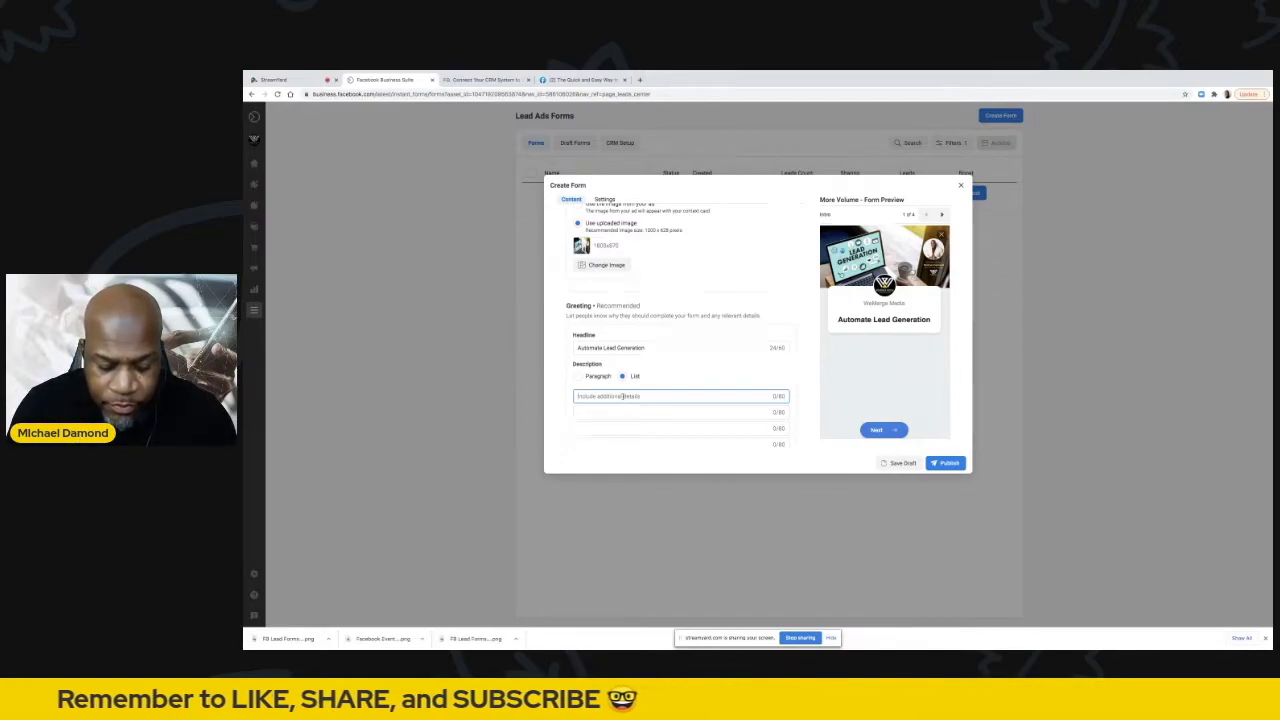
{"action": "type", "text": "Automate Le"}
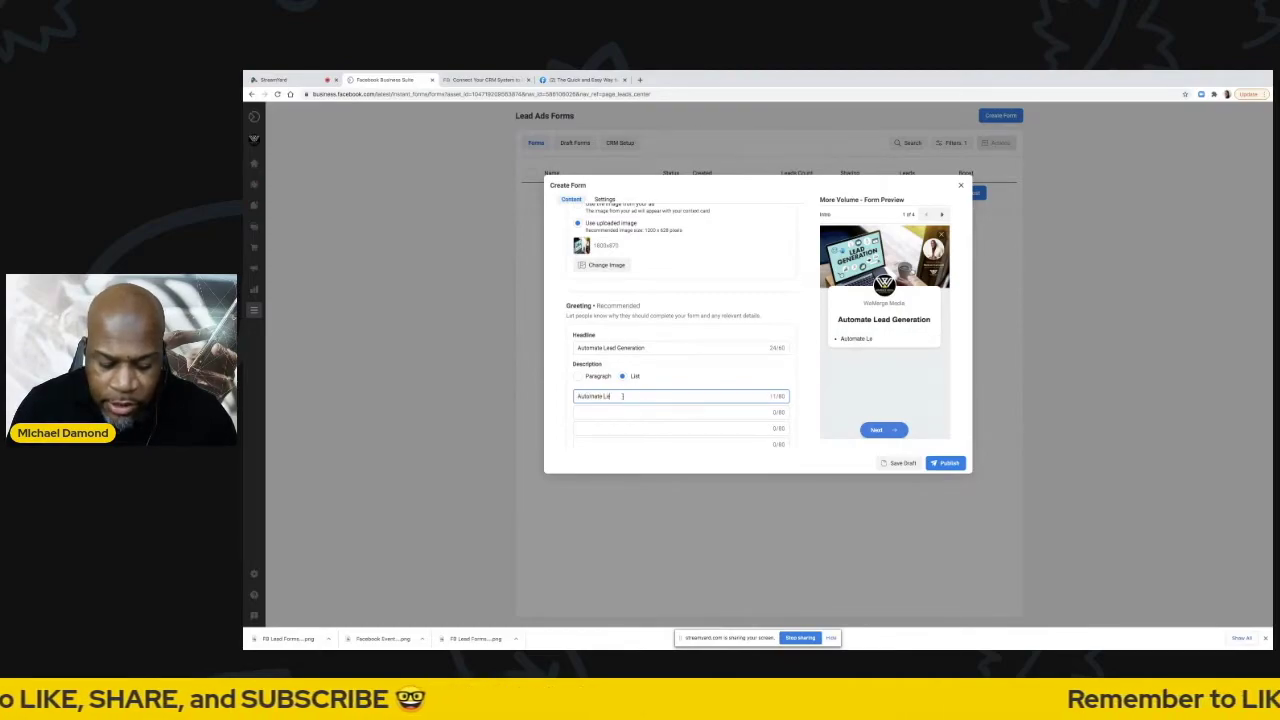
{"action": "type", "text": "ad Nurturing"}
{"action": "left_click", "coordinate": [621, 411]}
{"action": "type", "text": "increa"}
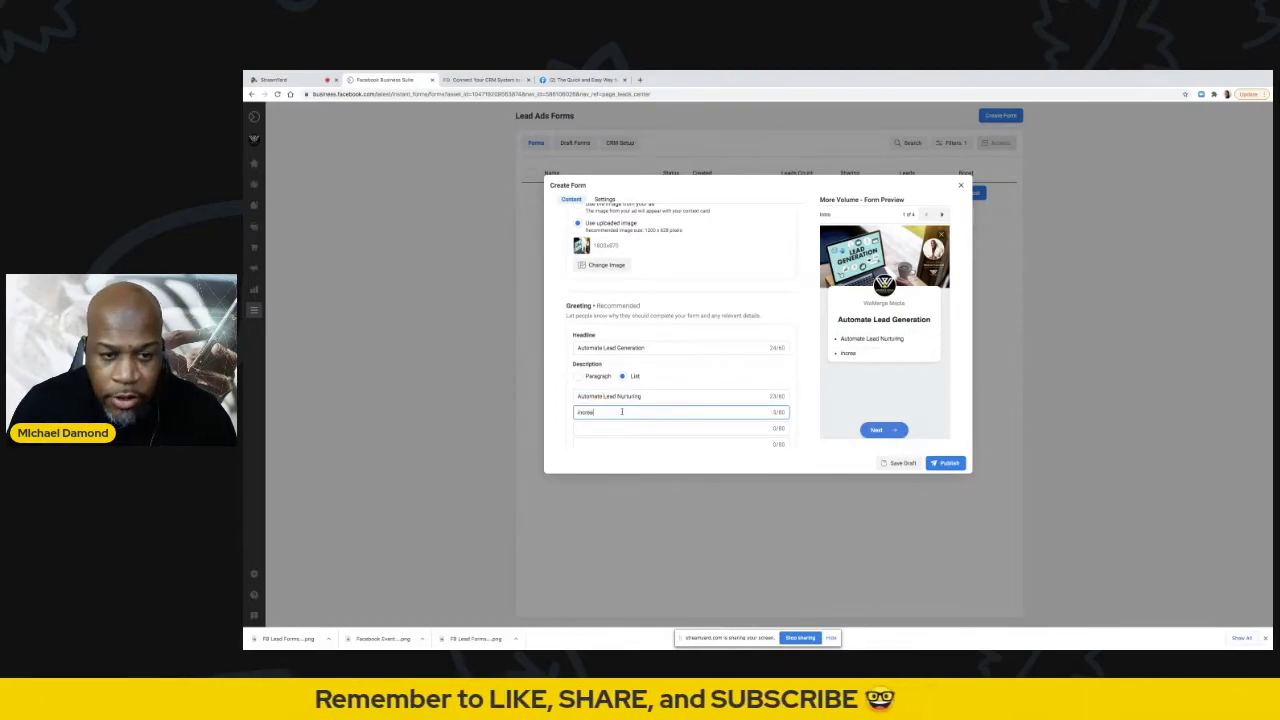
{"action": "type", "text": "se Your "}
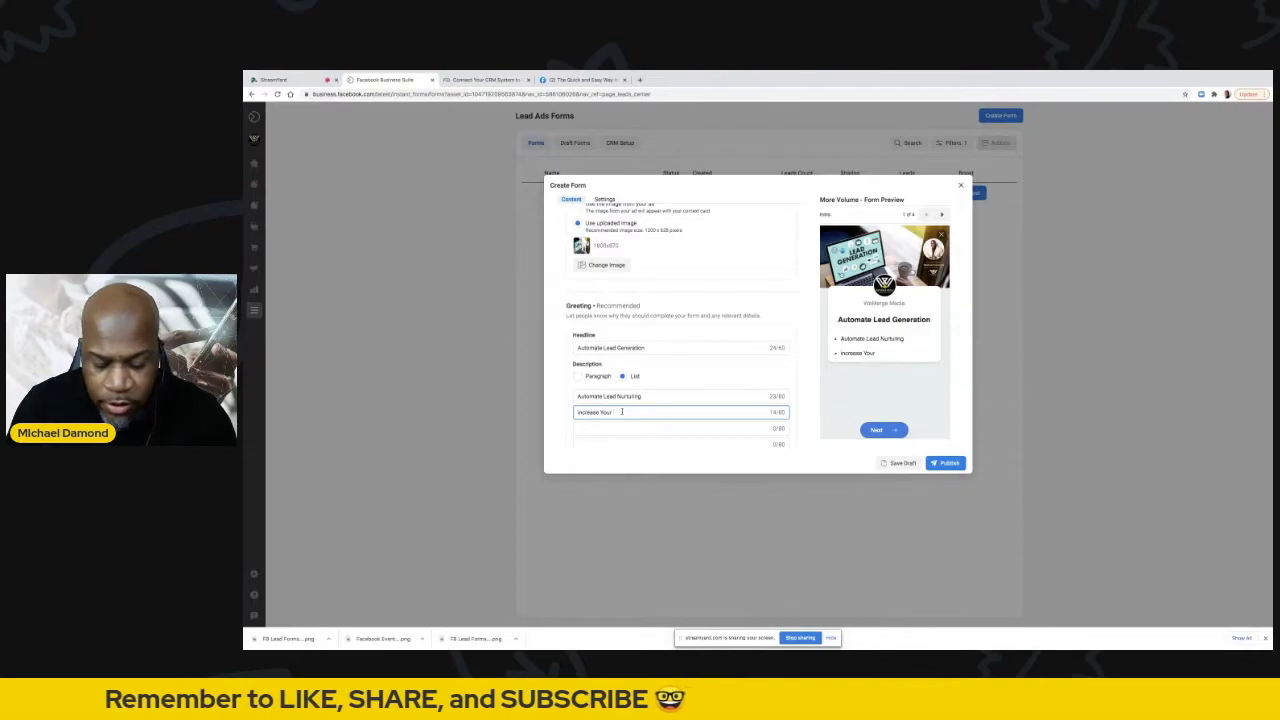
{"action": "type", "text": "Prospects"}
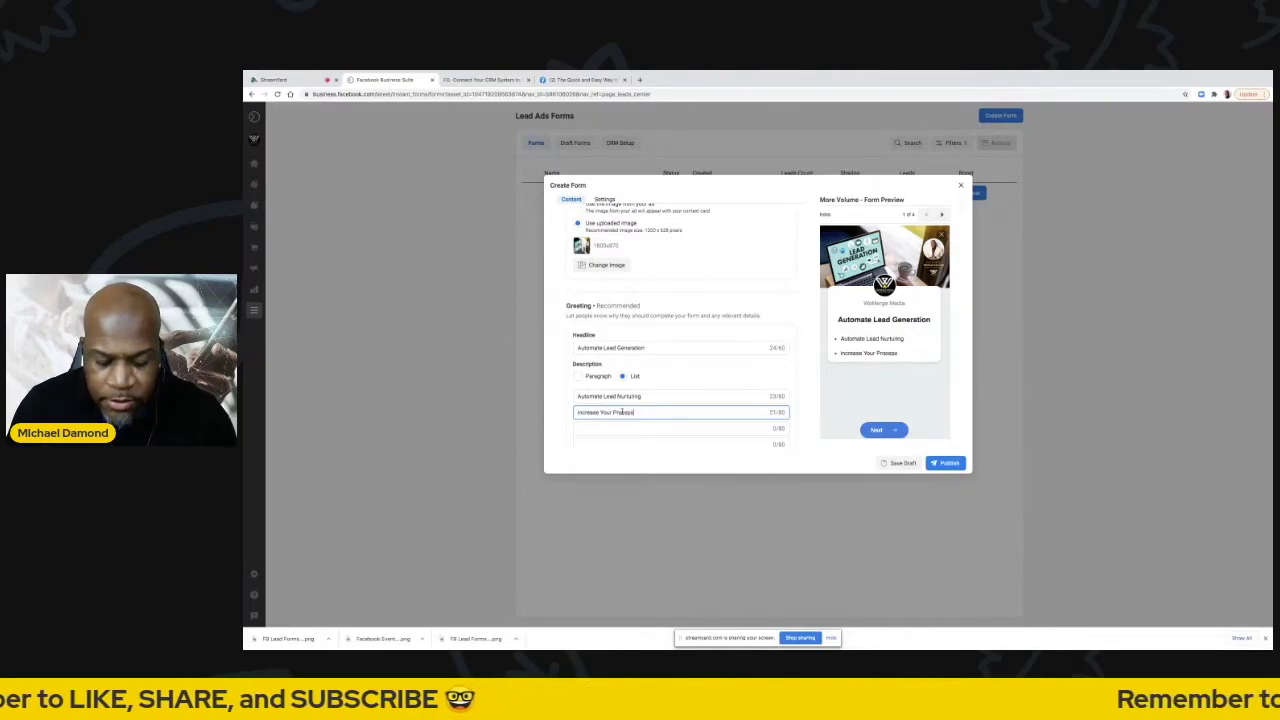
Step: Enter "Boost Your Sales" as the third list item and correct the spelling of "Prospects" in the second
{"action": "left_click", "coordinate": [629, 427]}
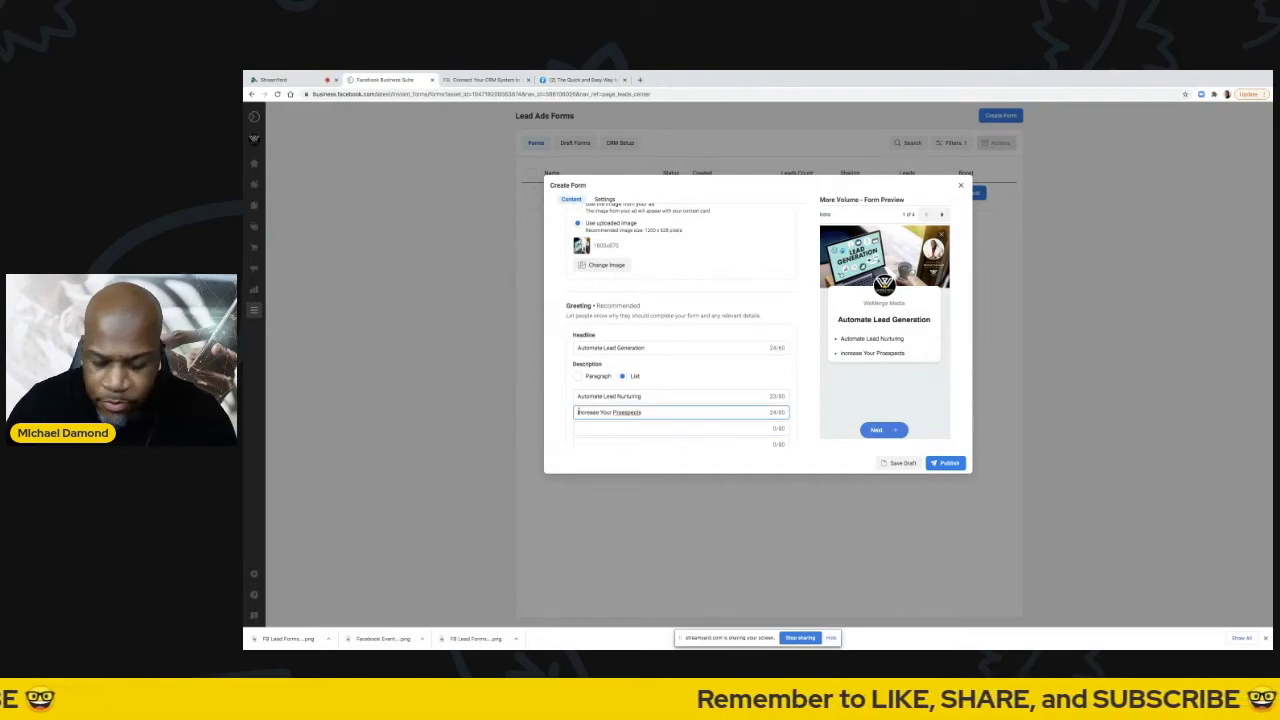
{"action": "type", "text": "Book Yo"}
{"action": "type", "text": "ur Sales"}
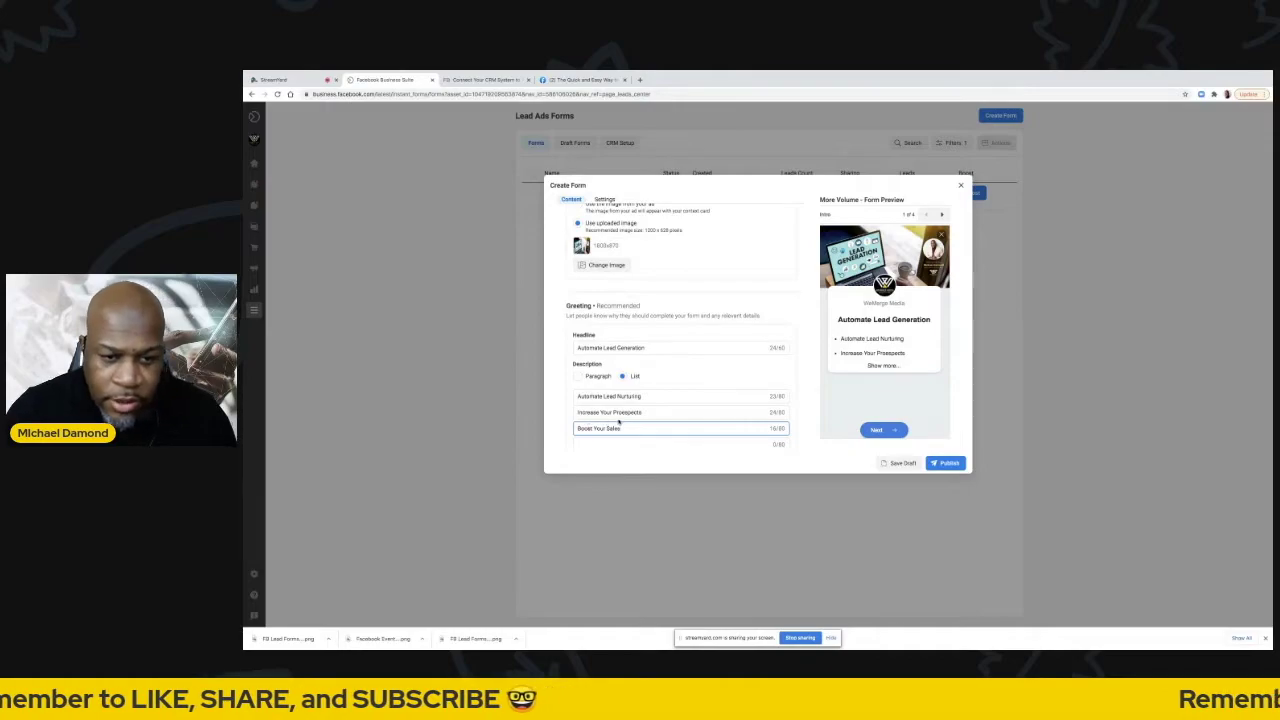
{"action": "left_click", "coordinate": [624, 412]}
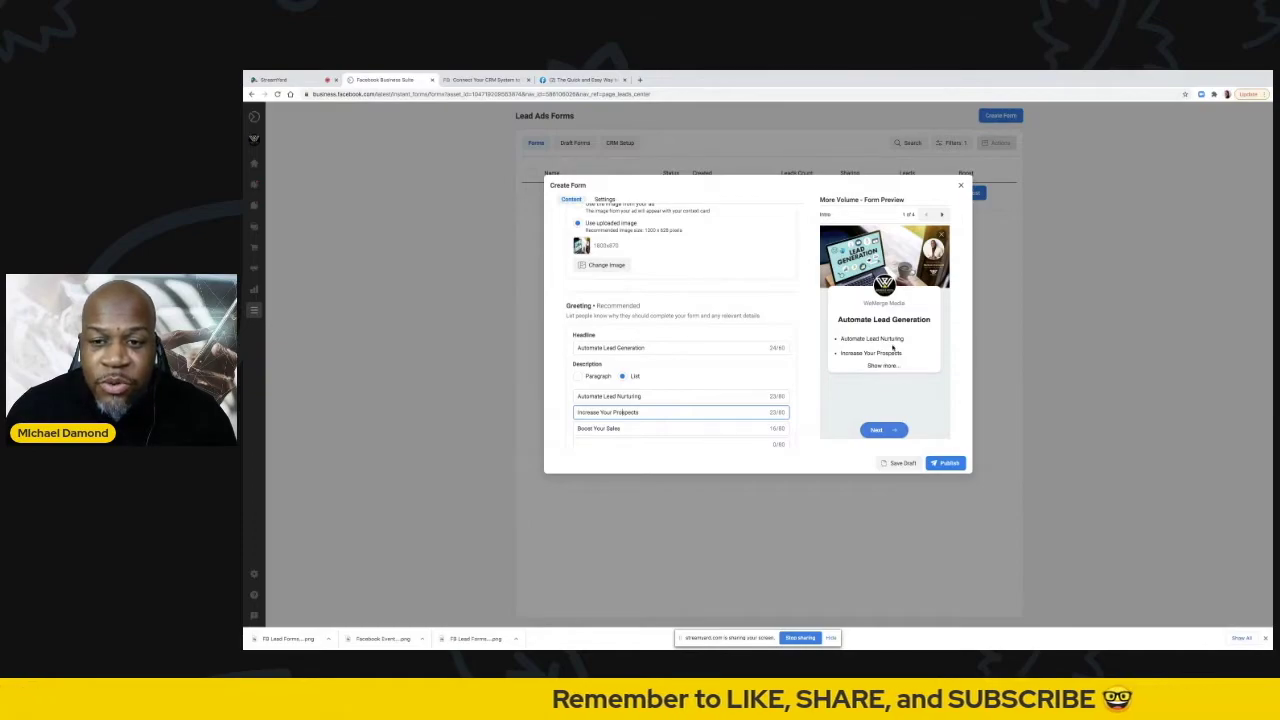
Step: Clear the third item, "Boost Your Sales", from the greeting's description list
{"action": "left_click", "coordinate": [750, 426]}
{"action": "key", "text": "ctrl+shift+Left"}
{"action": "key", "text": "ctrl+shift+Left"}
{"action": "key", "text": "ctrl+shift+Left"}
{"action": "key", "text": "BackSpace"}
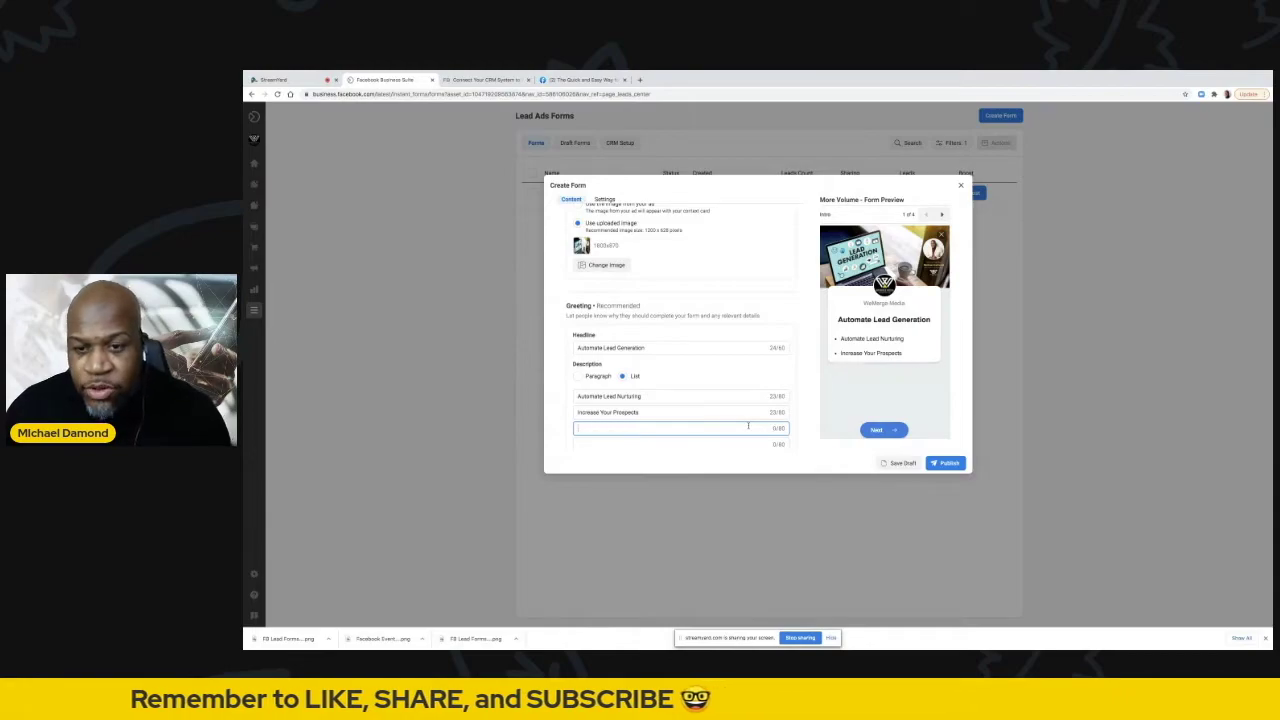
Step: Open the form's questions section and look at the available custom question types without adding one
{"action": "scroll", "coordinate": [684, 330], "scroll_direction": "down", "scroll_amount": 3}
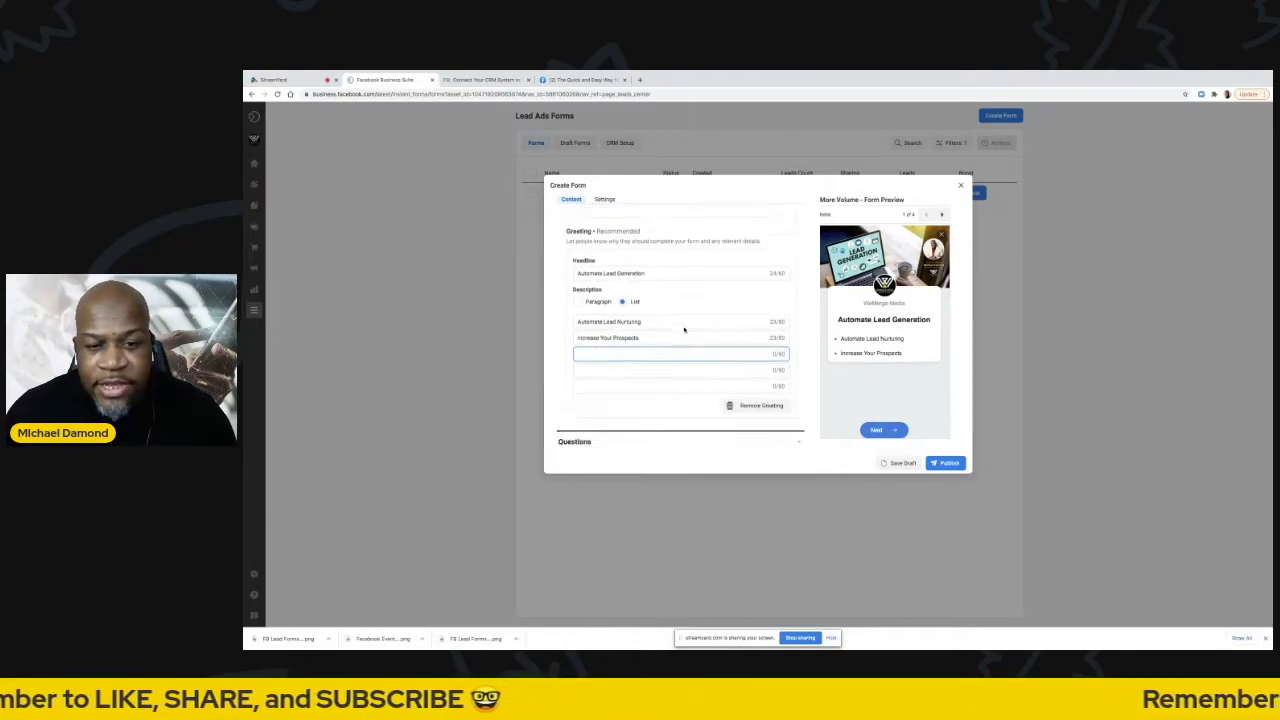
{"action": "left_click", "coordinate": [588, 398]}
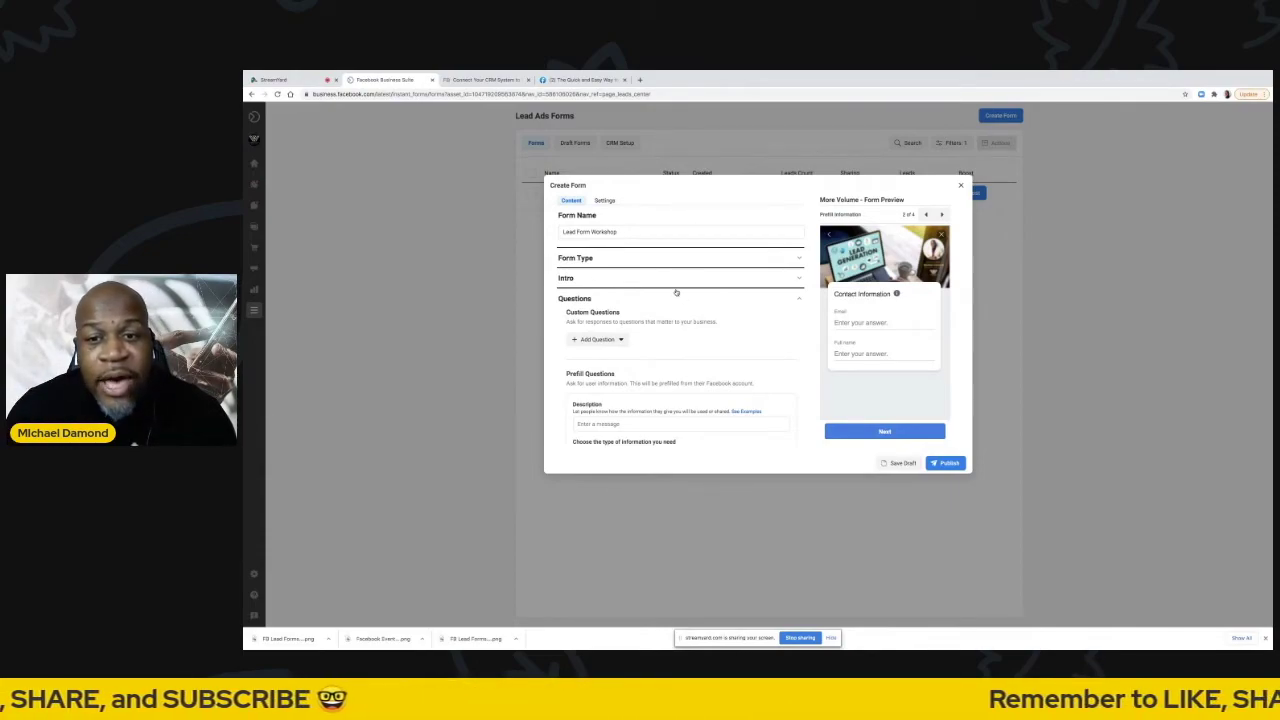
{"action": "scroll", "coordinate": [676, 292], "scroll_direction": "down", "scroll_amount": 1}
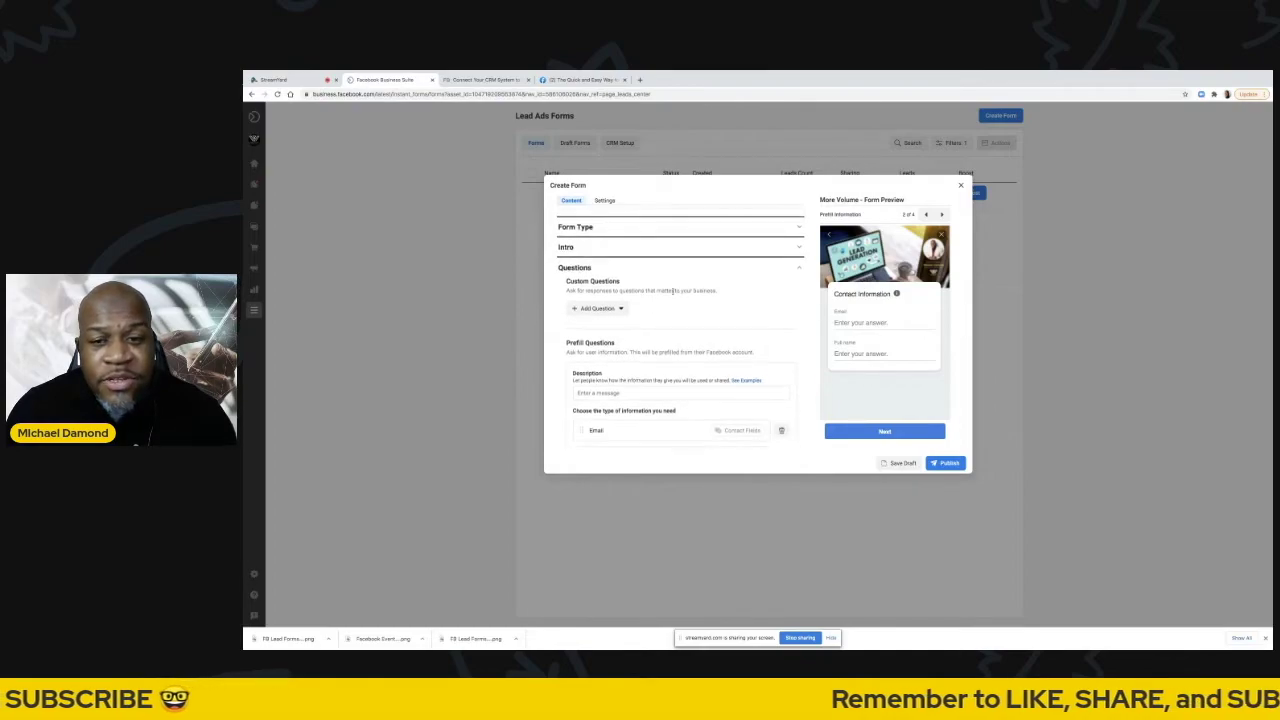
{"action": "left_click", "coordinate": [622, 309]}
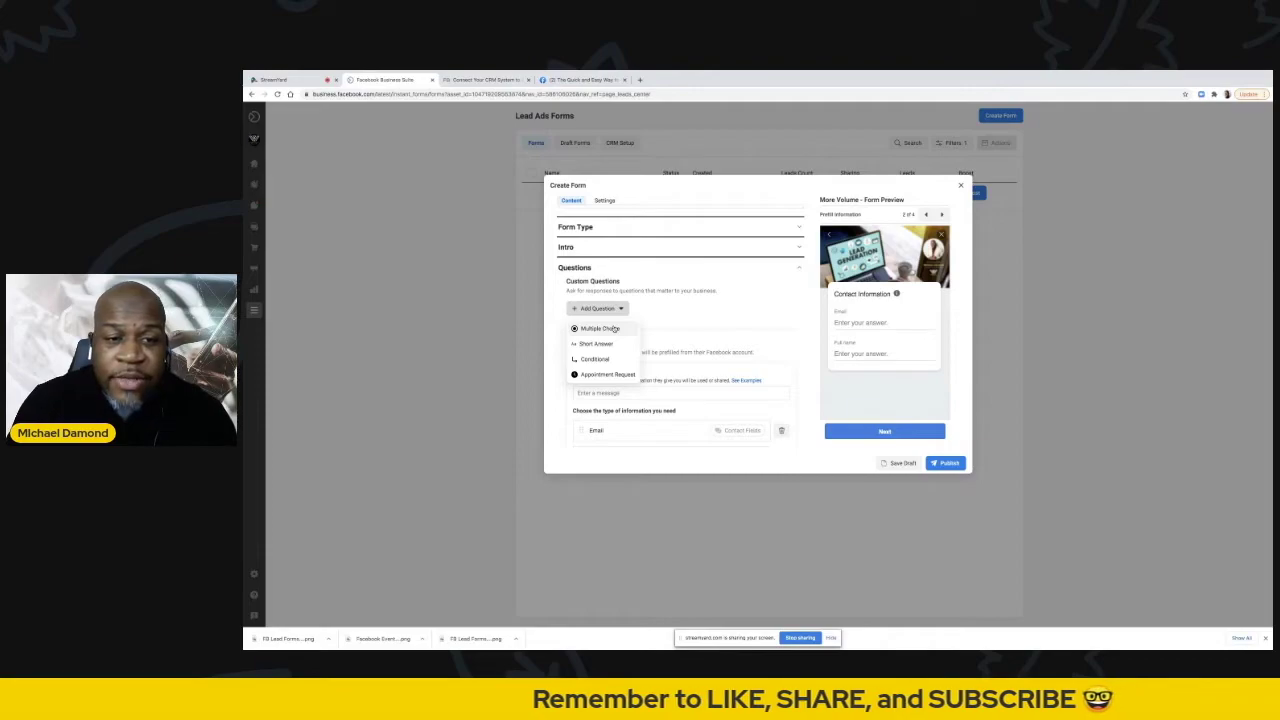
{"action": "left_click", "coordinate": [688, 299]}
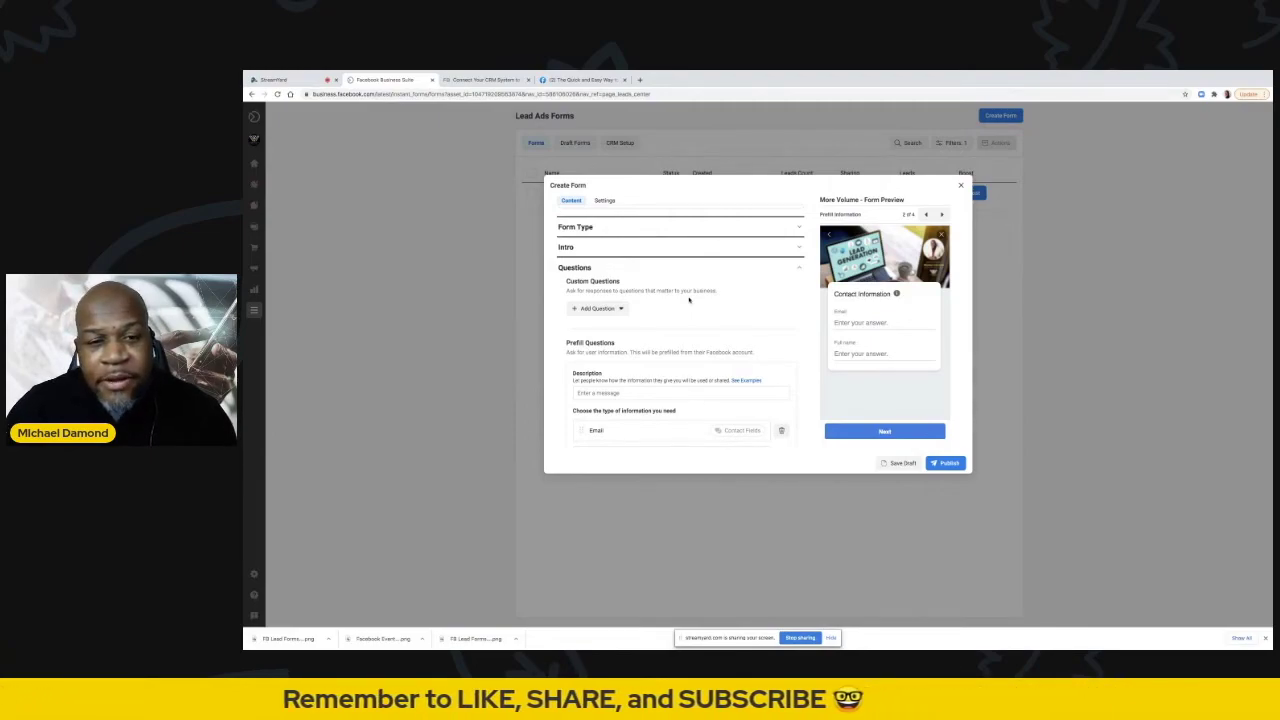
Step: Review the prefill questions and the additional information categories the form can ask for, without adding any
{"action": "scroll", "coordinate": [688, 299], "scroll_direction": "down", "scroll_amount": 1}
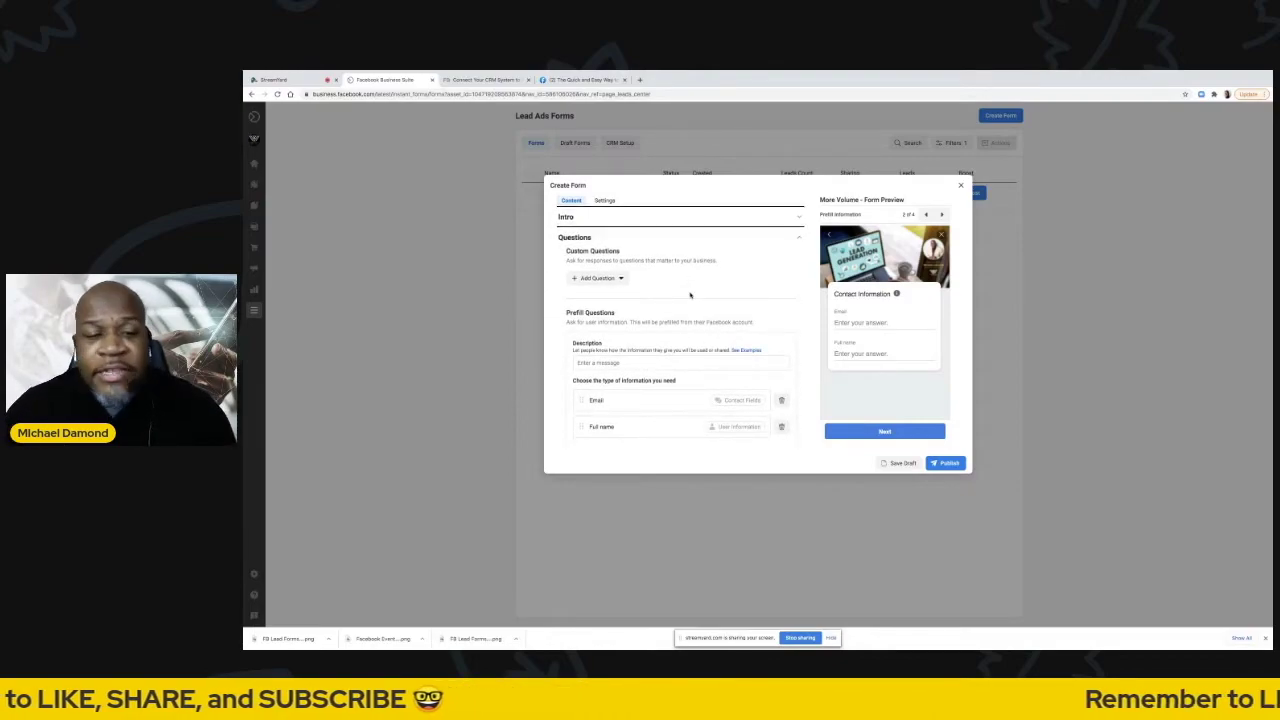
{"action": "scroll", "coordinate": [693, 291], "scroll_direction": "down", "scroll_amount": 2}
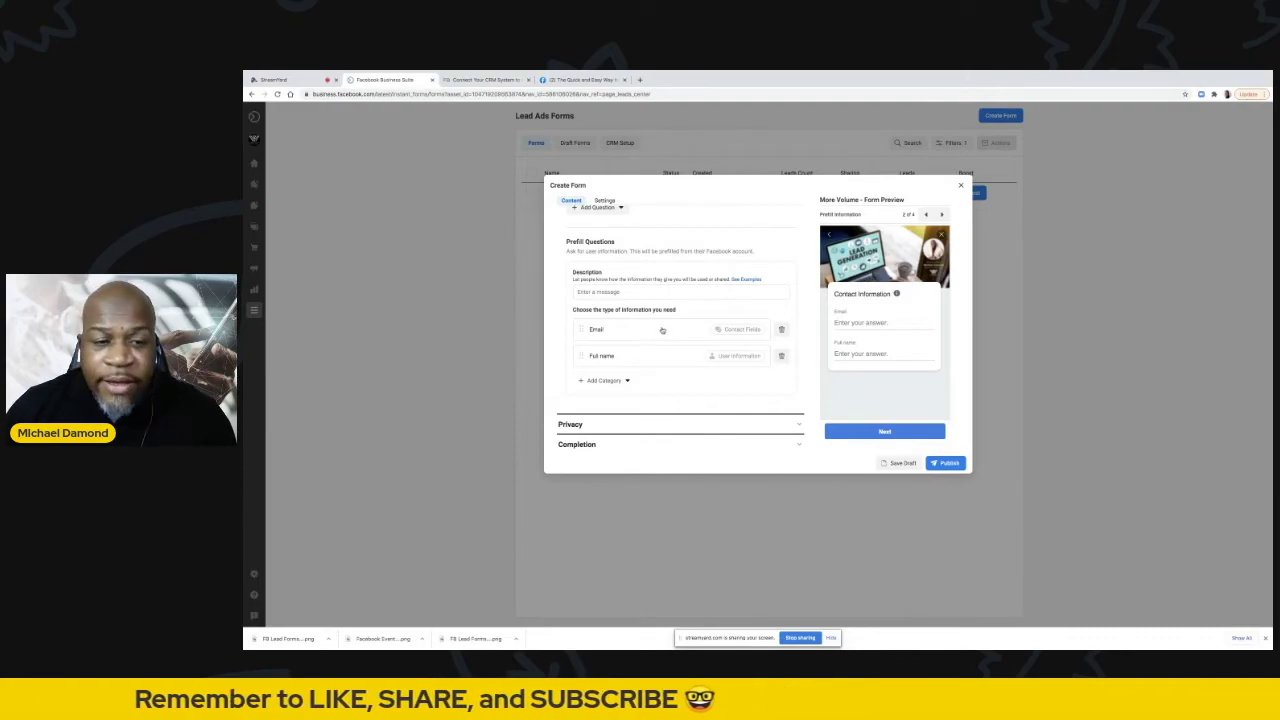
{"action": "scroll", "coordinate": [662, 330], "scroll_direction": "down", "scroll_amount": 1}
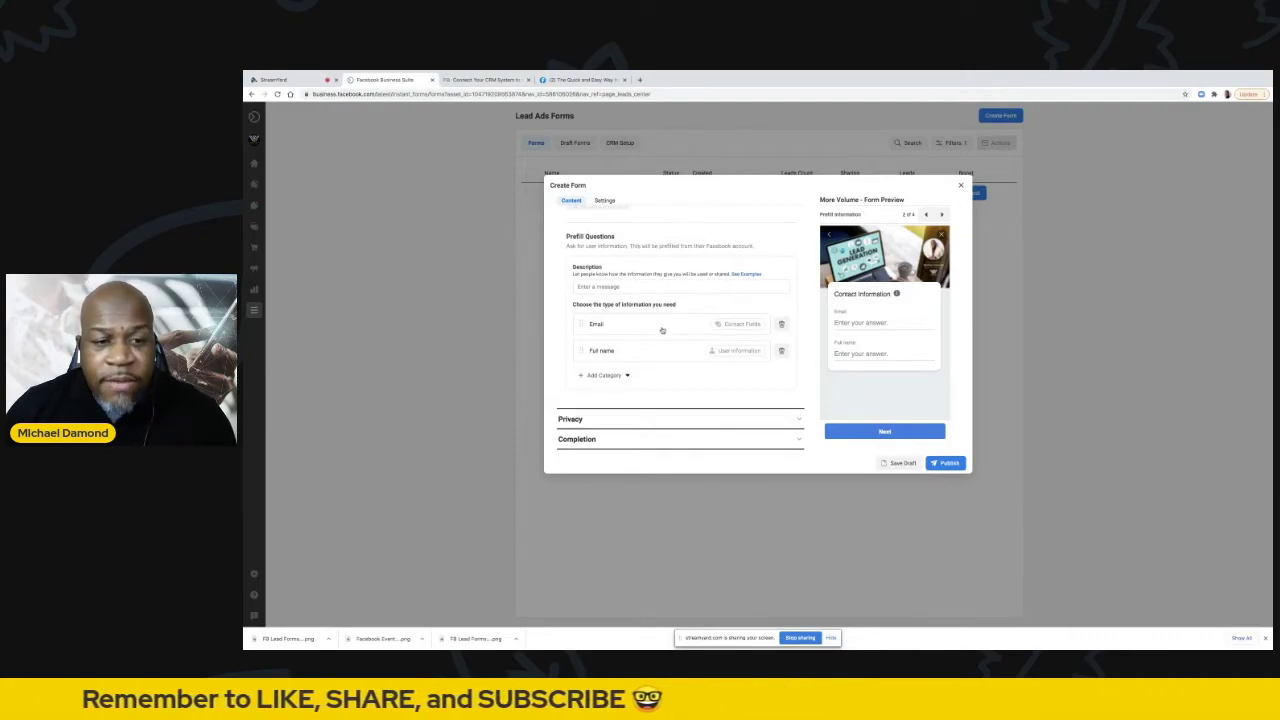
{"action": "left_click", "coordinate": [626, 377]}
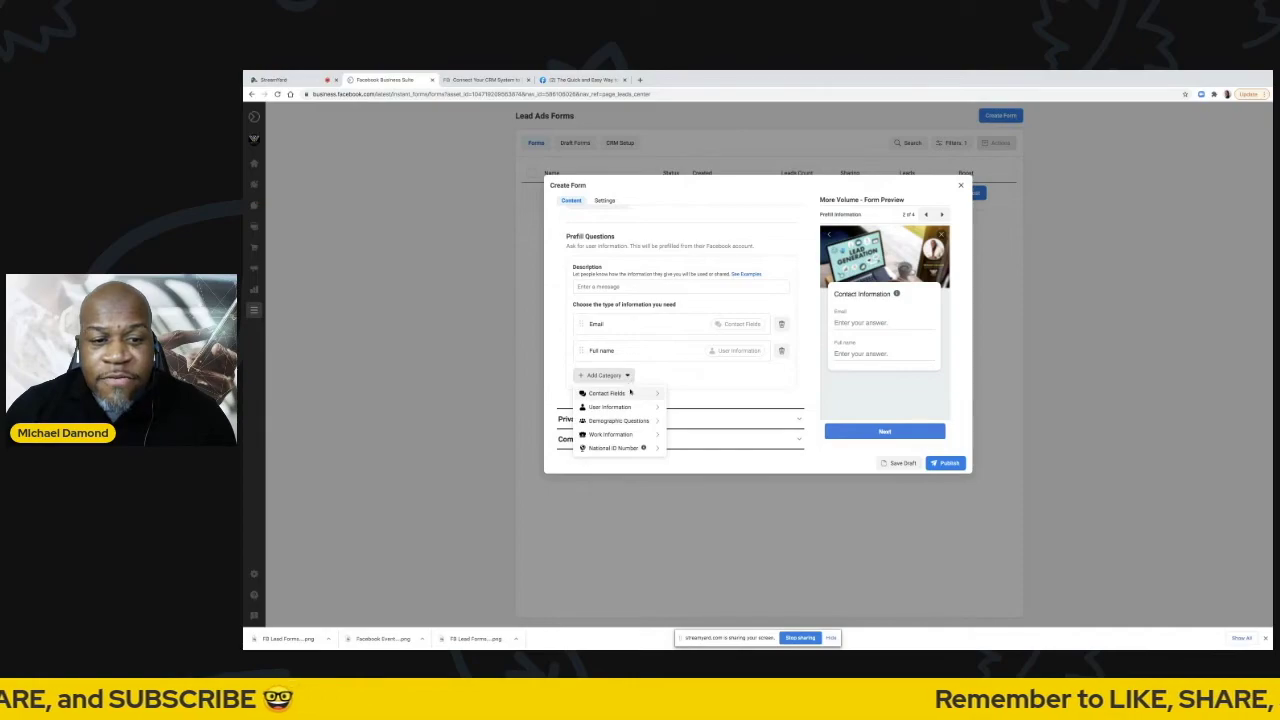
{"action": "mouse_move", "coordinate": [636, 407]}
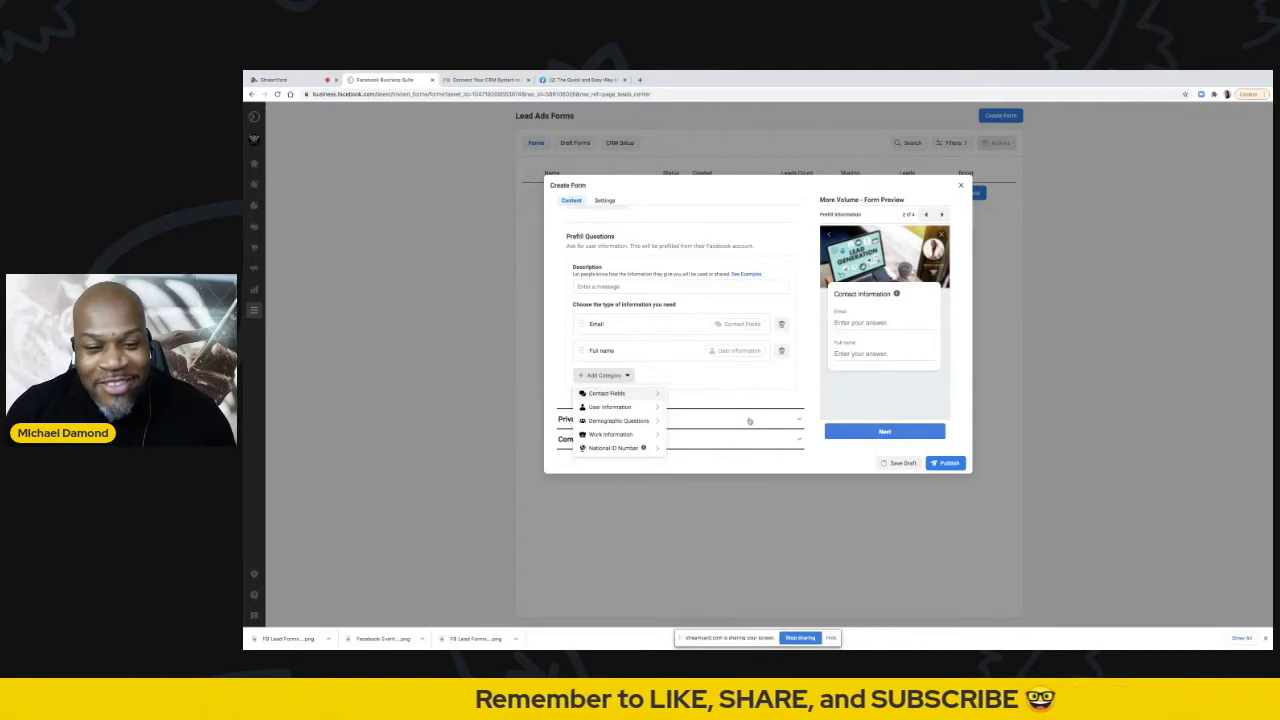
{"action": "left_click", "coordinate": [808, 394]}
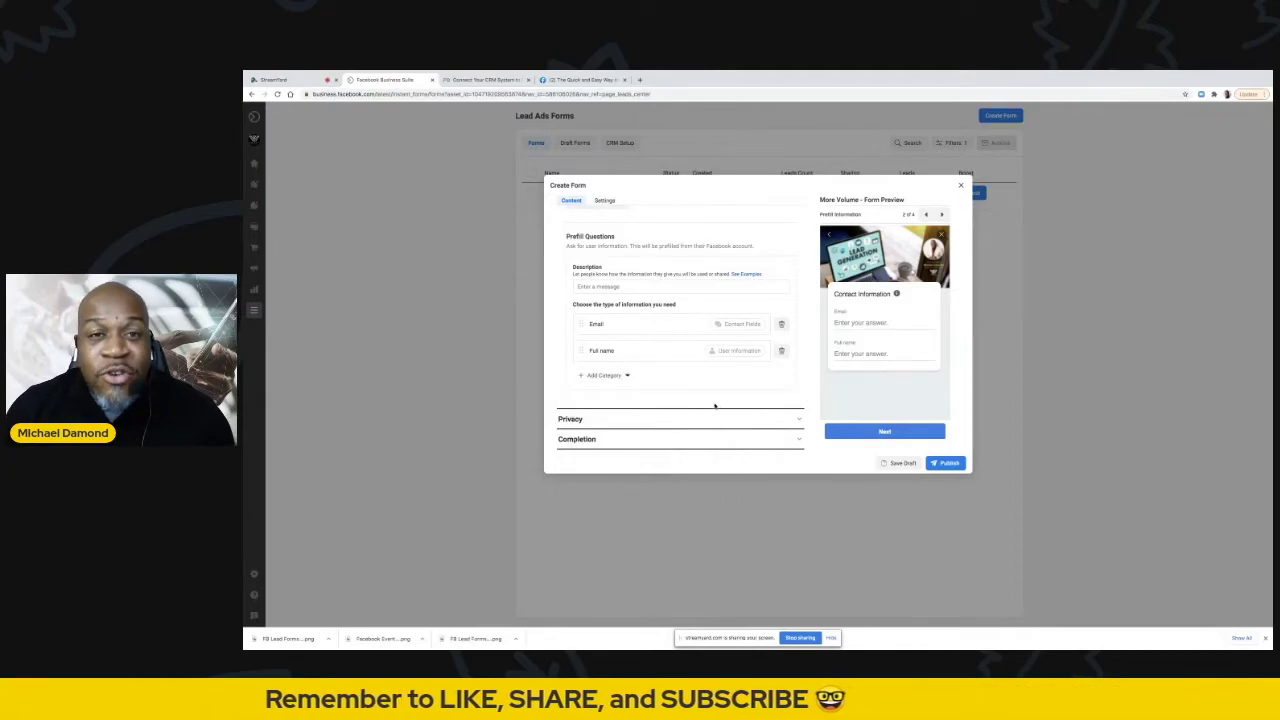
Step: Open the form's privacy policy link for editing, and open the Privacy Policy page of wemergemedia.com in a new browser tab
{"action": "left_click", "coordinate": [639, 421]}
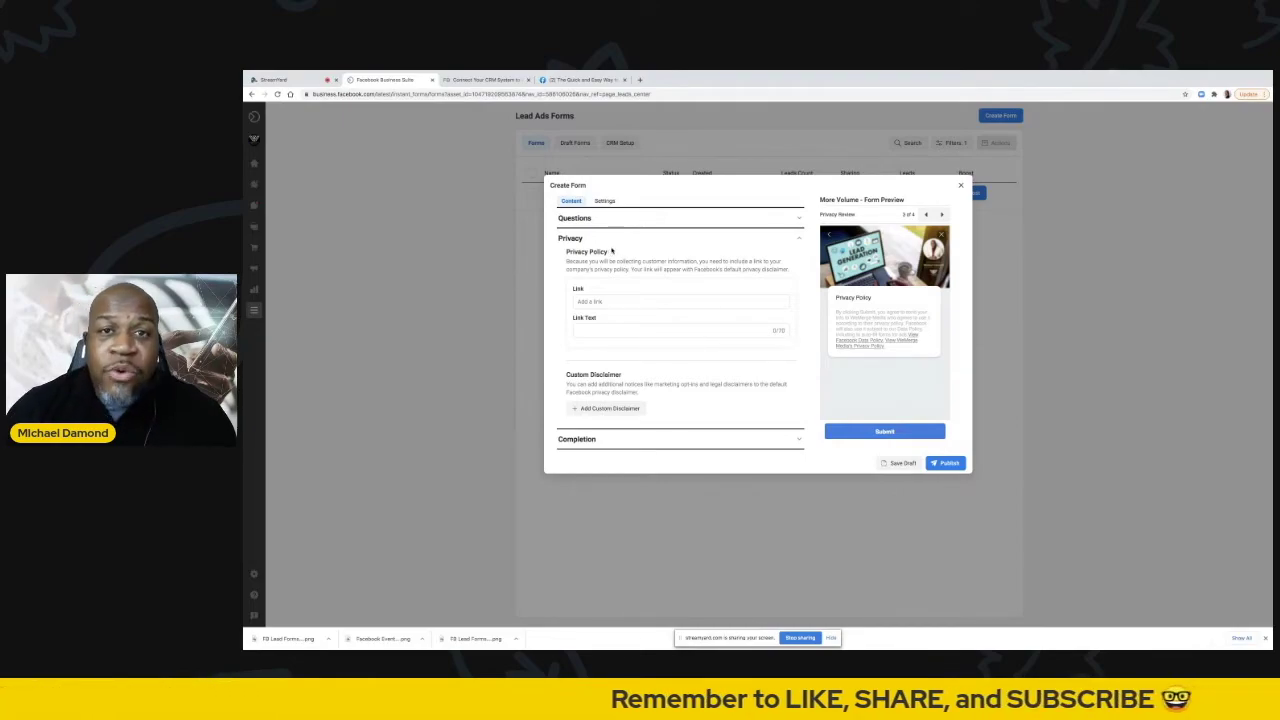
{"action": "left_click", "coordinate": [618, 303]}
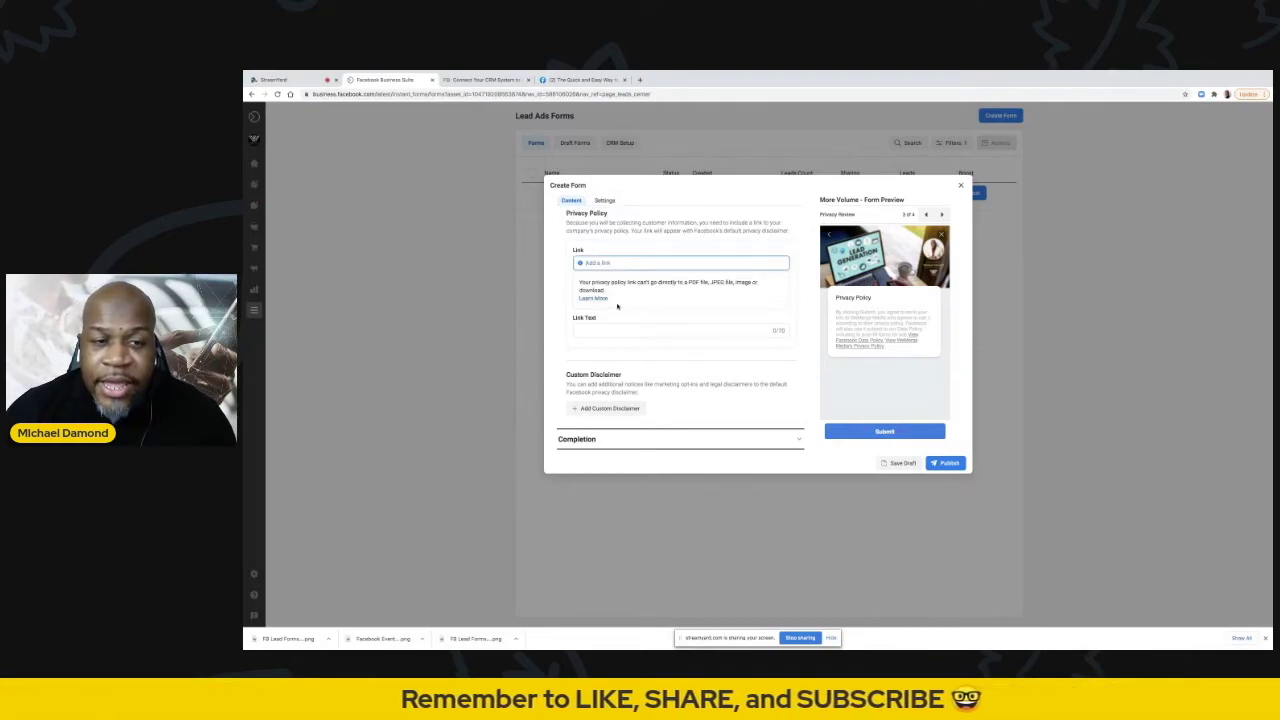
{"action": "left_click", "coordinate": [640, 79]}
{"action": "left_click", "coordinate": [631, 93]}
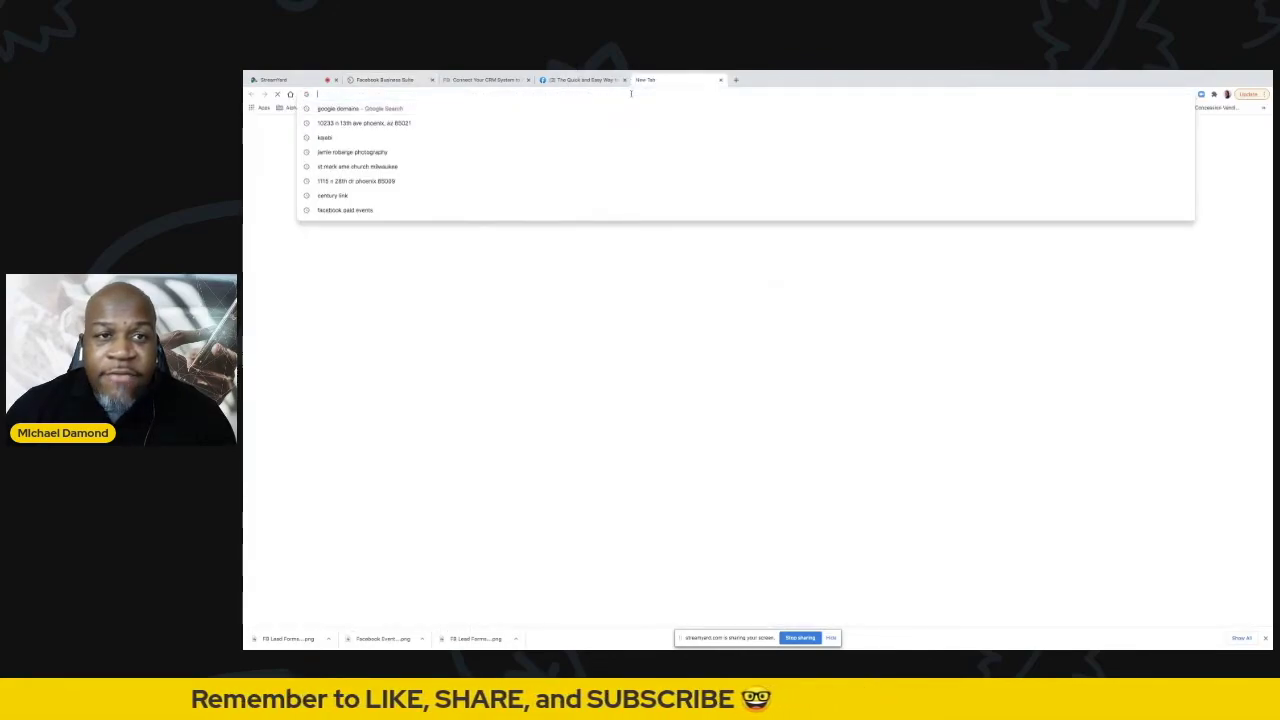
{"action": "type", "text": "wemergemedia.com"}
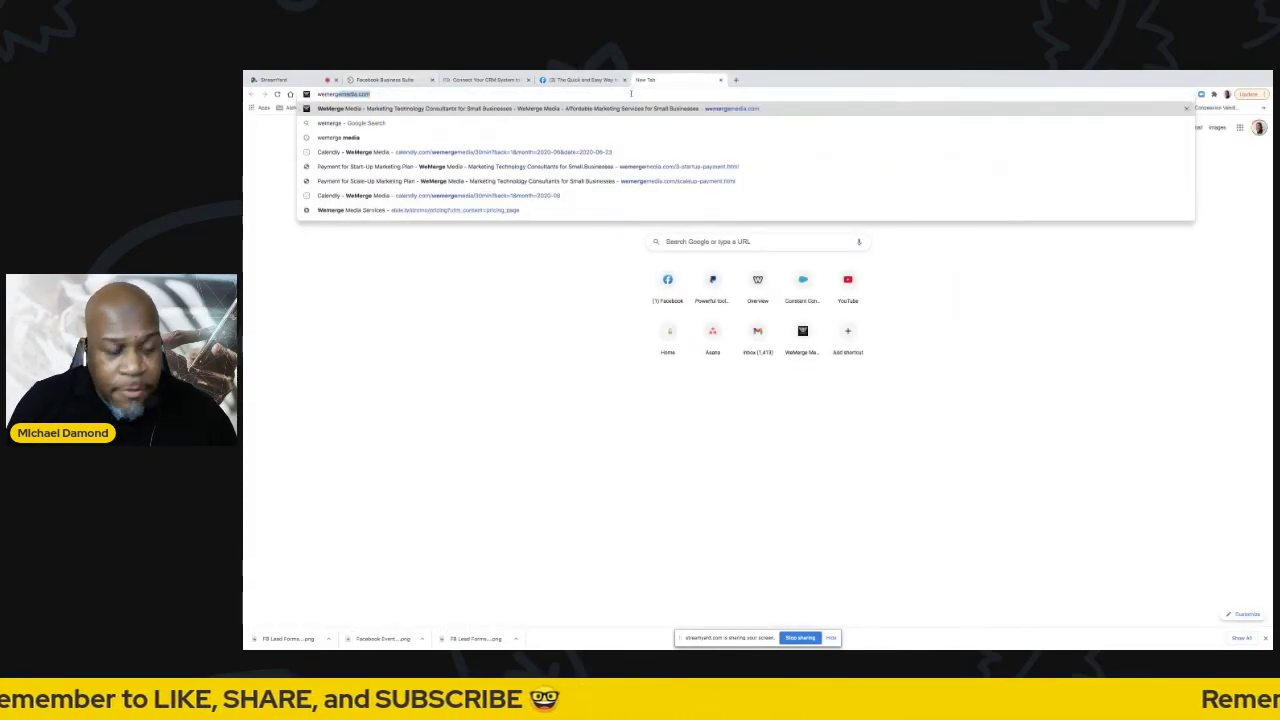
{"action": "key", "text": "Return"}
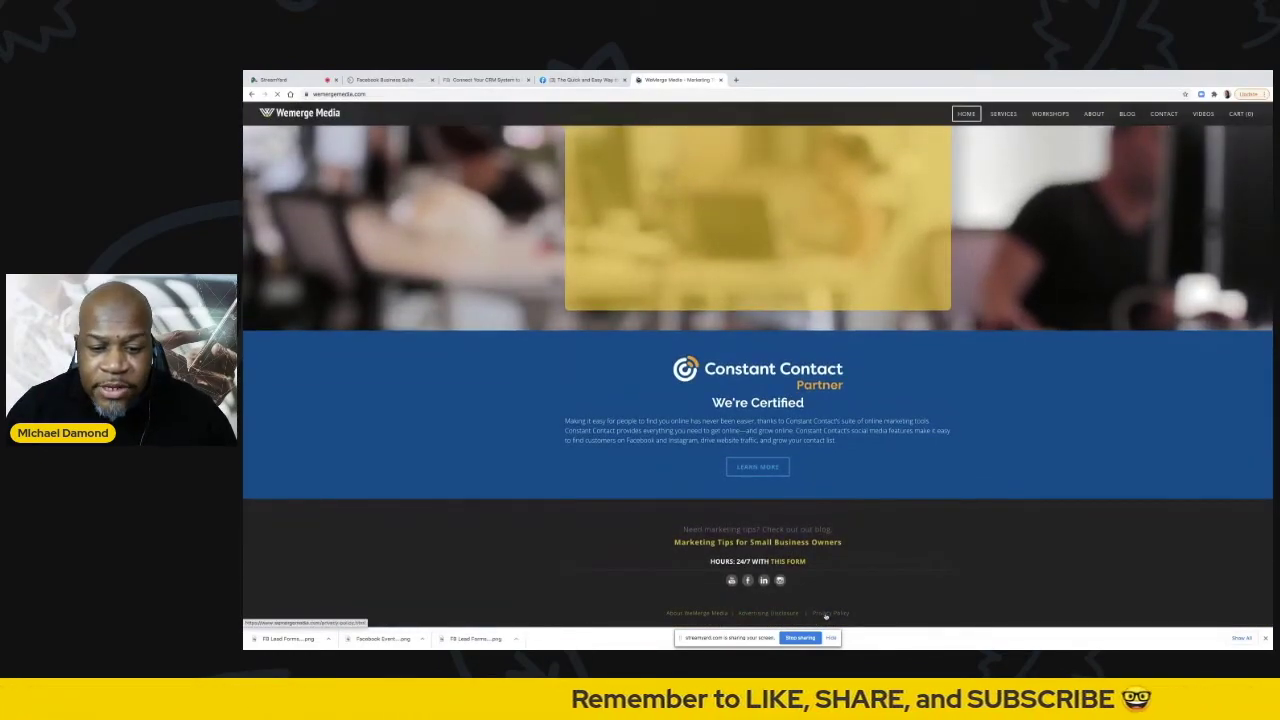
{"action": "left_click", "coordinate": [826, 614]}
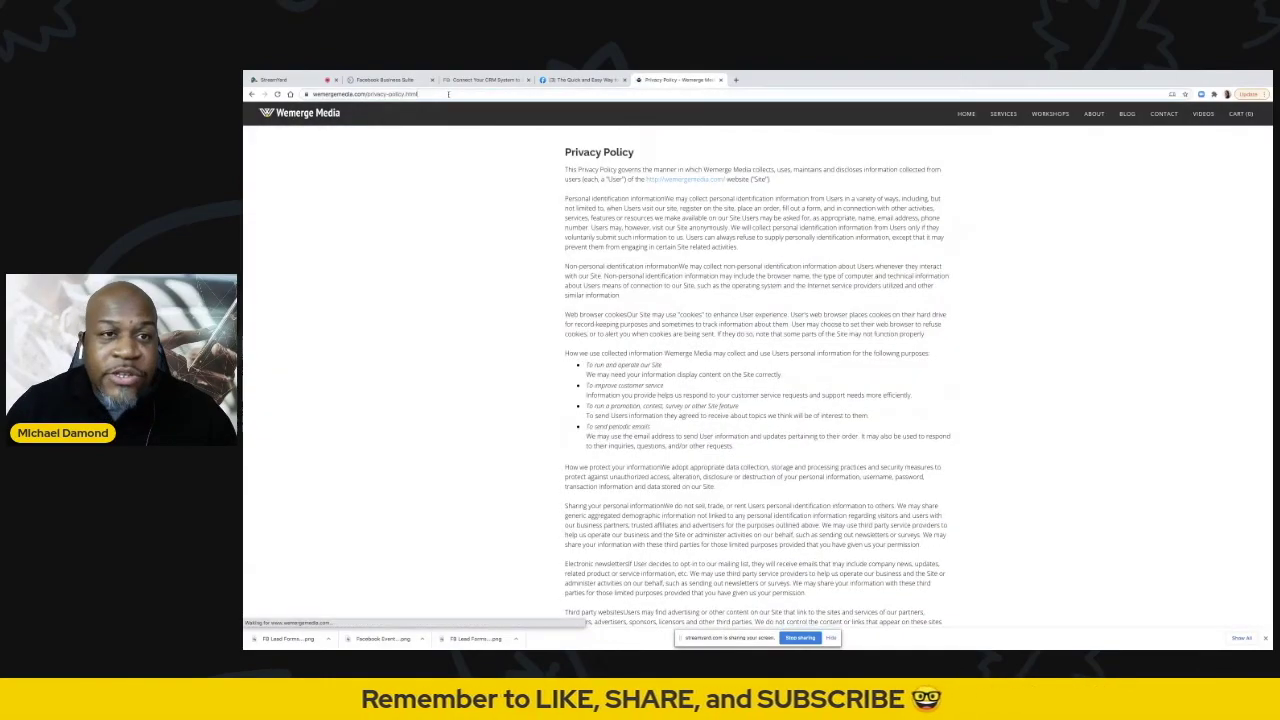
Step: Copy the address of the open Privacy Policy page and set it as the lead form's privacy policy link
{"action": "left_click", "coordinate": [448, 94]}
{"action": "key", "text": "ctrl+c"}
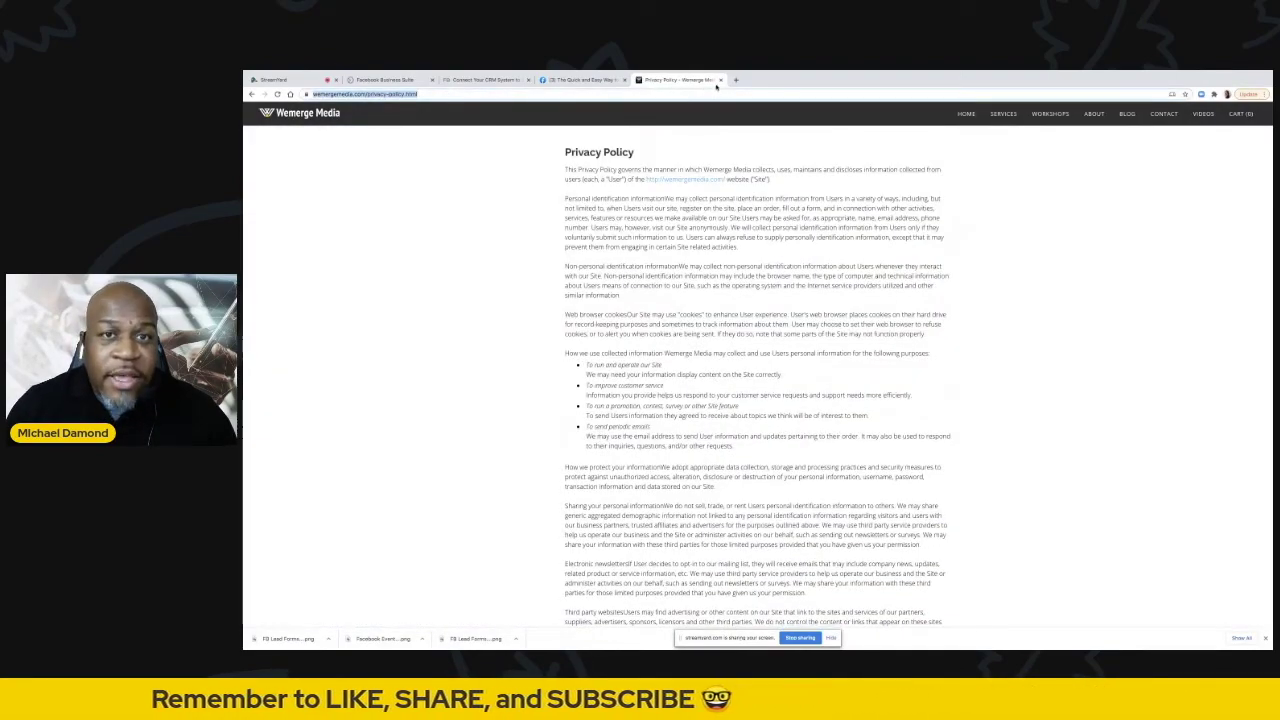
{"action": "left_click", "coordinate": [588, 81]}
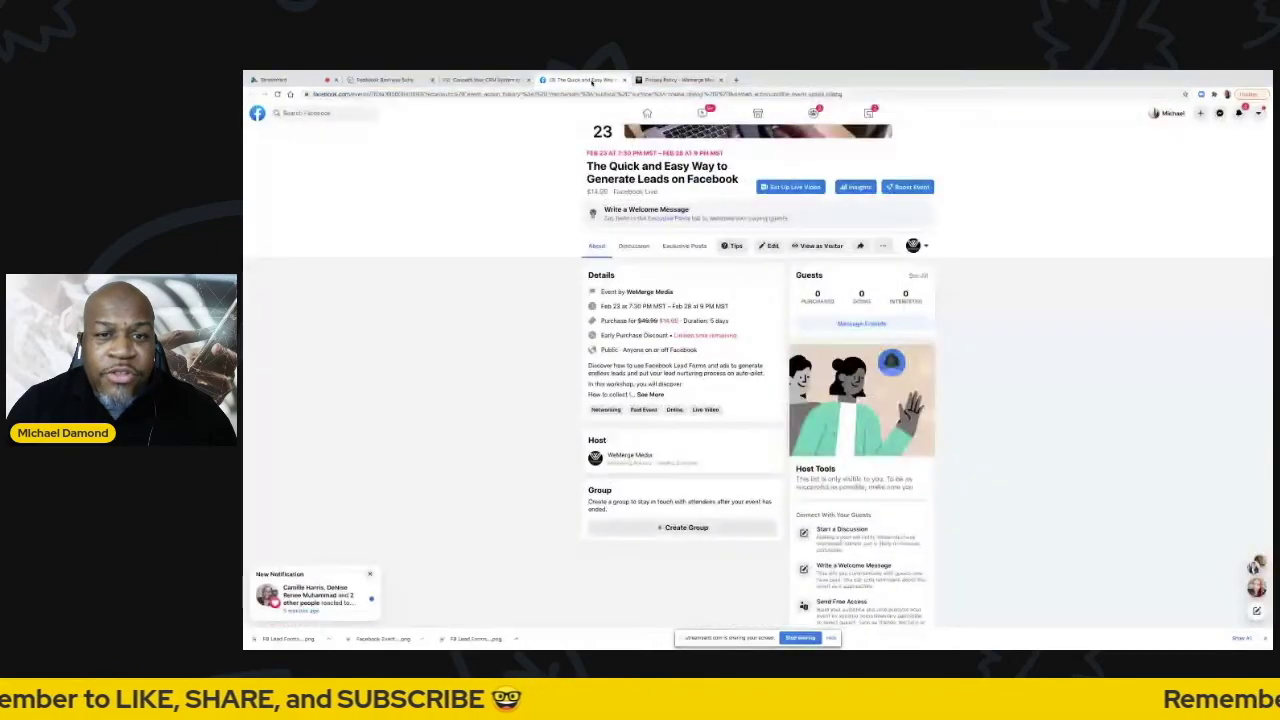
{"action": "left_click", "coordinate": [482, 80]}
{"action": "left_click", "coordinate": [296, 79]}
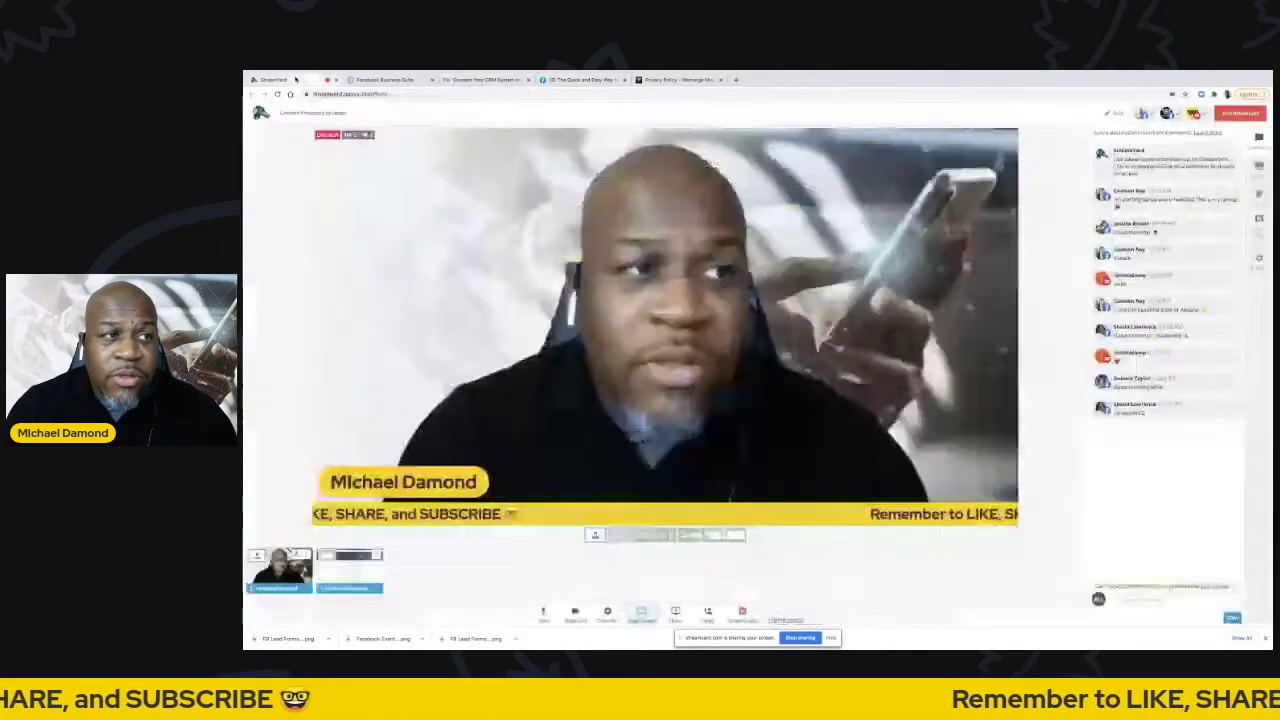
{"action": "left_click", "coordinate": [385, 79]}
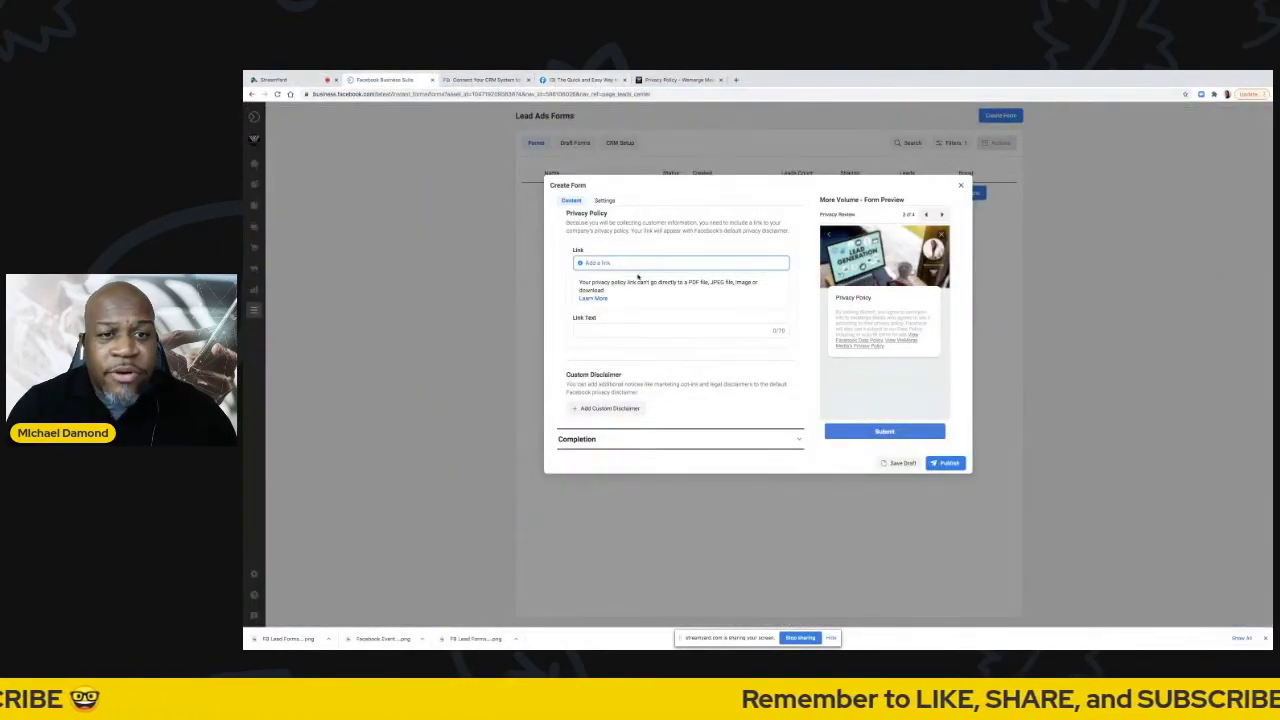
{"action": "key", "text": "ctrl+v"}
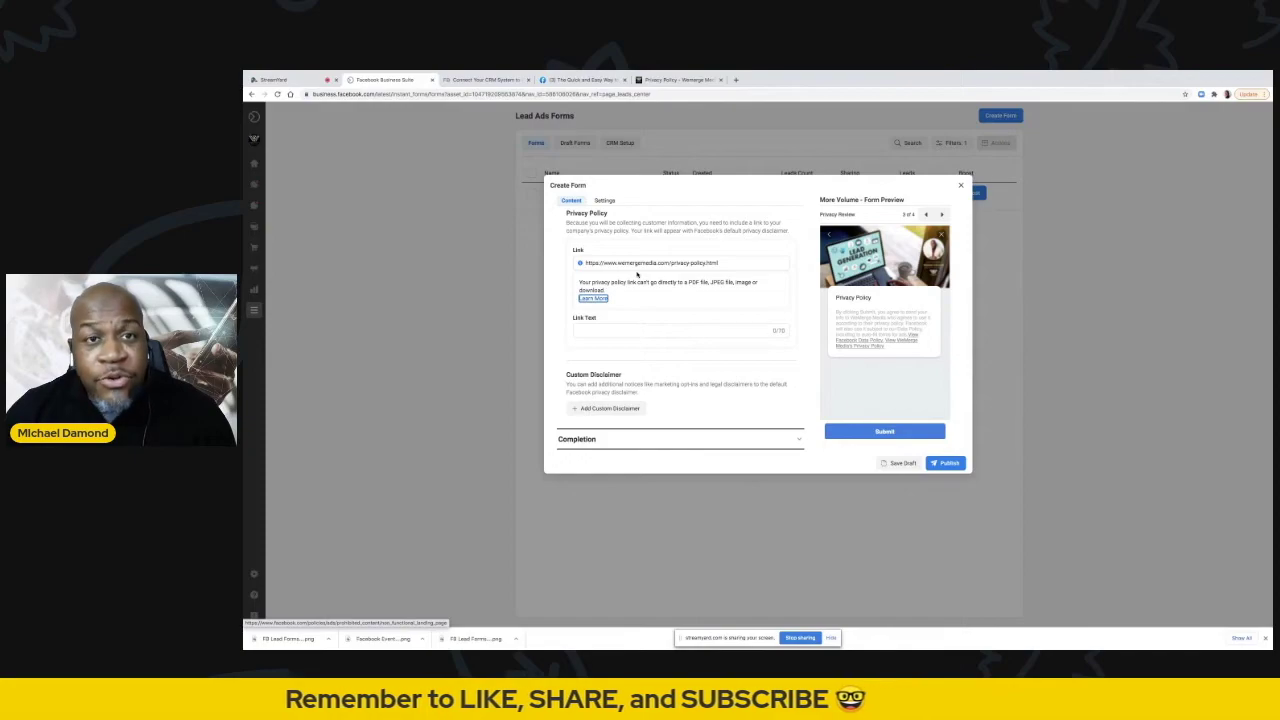
Step: Set the privacy policy's link text to "Wemerge Media's Privacy Policy. We won't sell your data."
{"action": "left_click", "coordinate": [618, 328]}
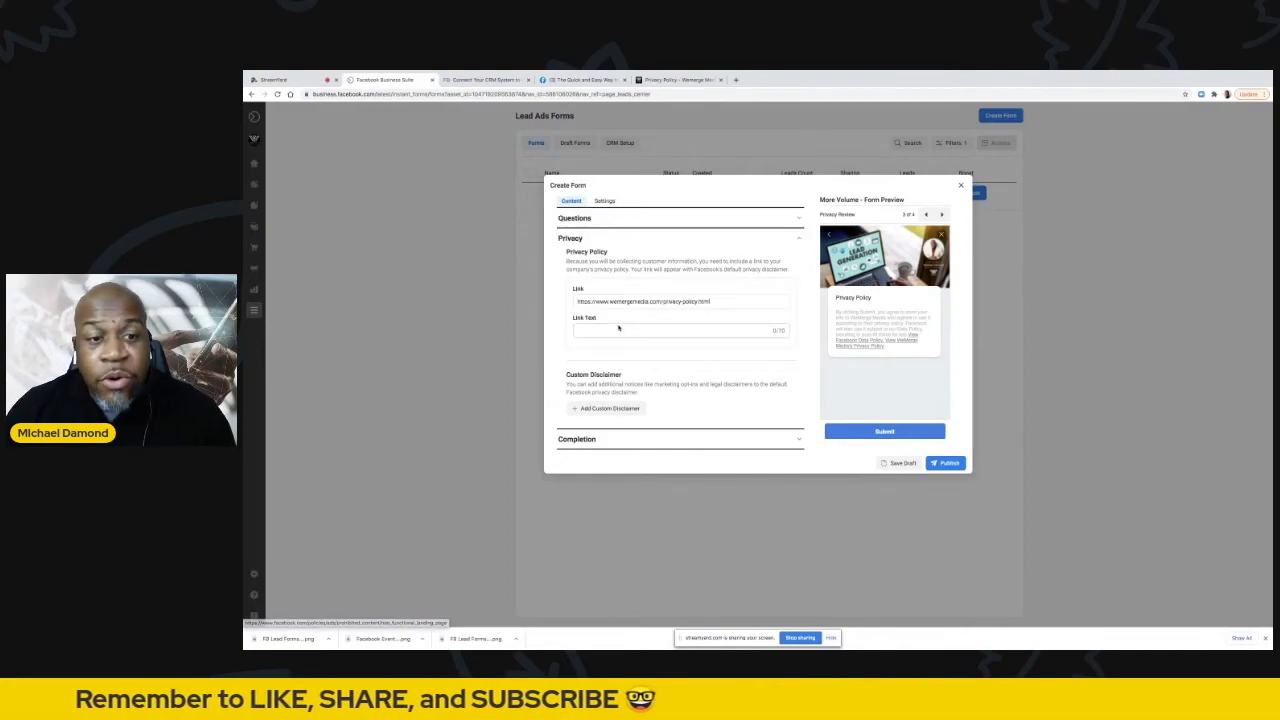
{"action": "left_click", "coordinate": [618, 328]}
{"action": "type", "text": "Wemerge Media's Privacy Policy W"}
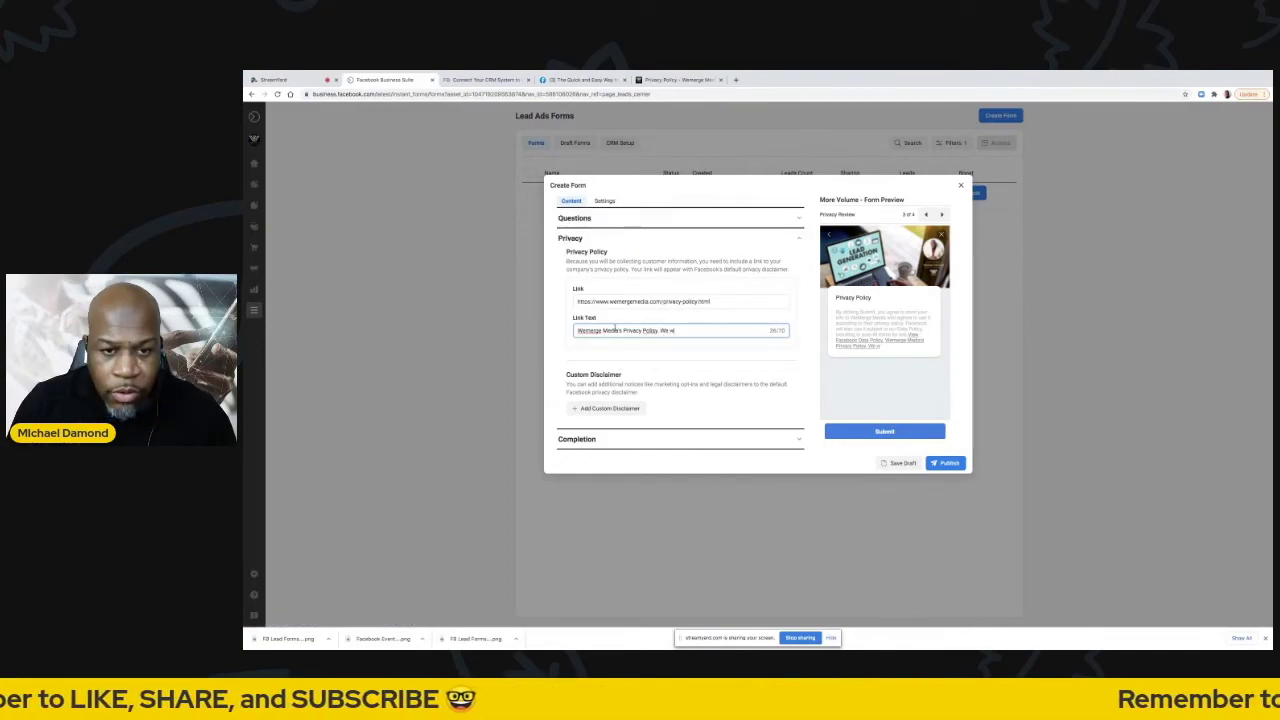
{"action": "type", "text": "on't sell your "}
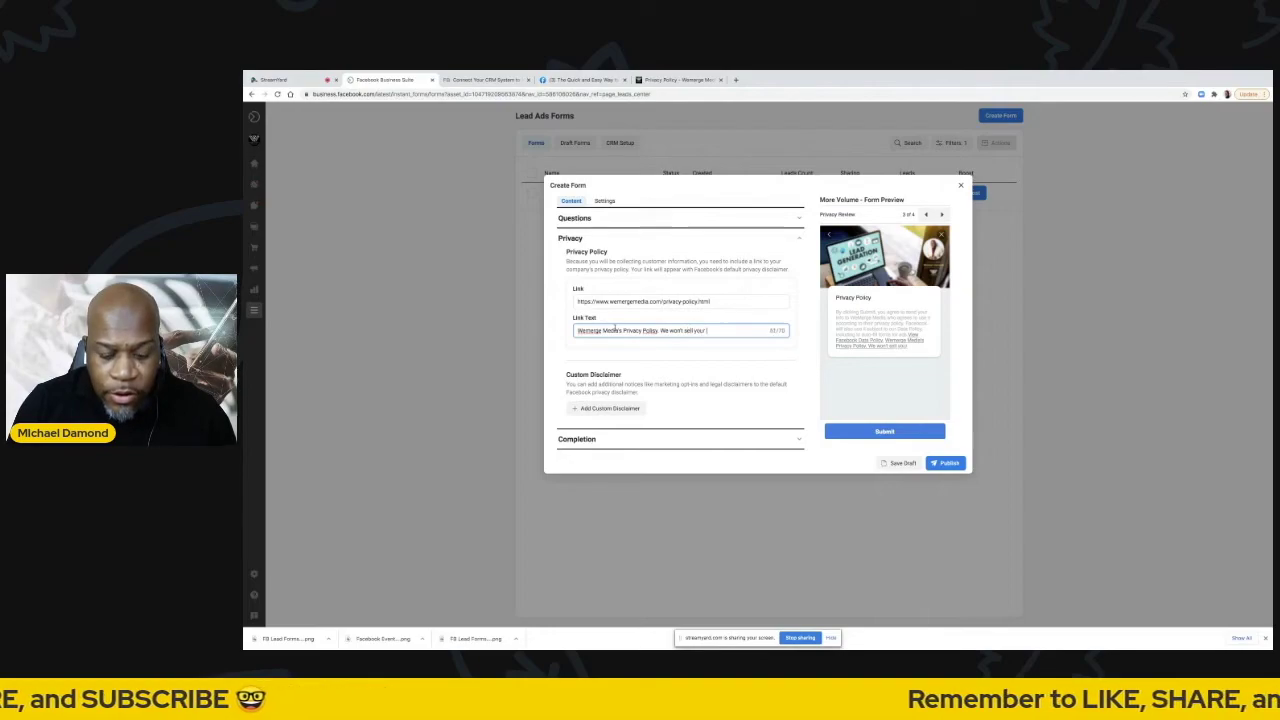
{"action": "type", "text": "data"}
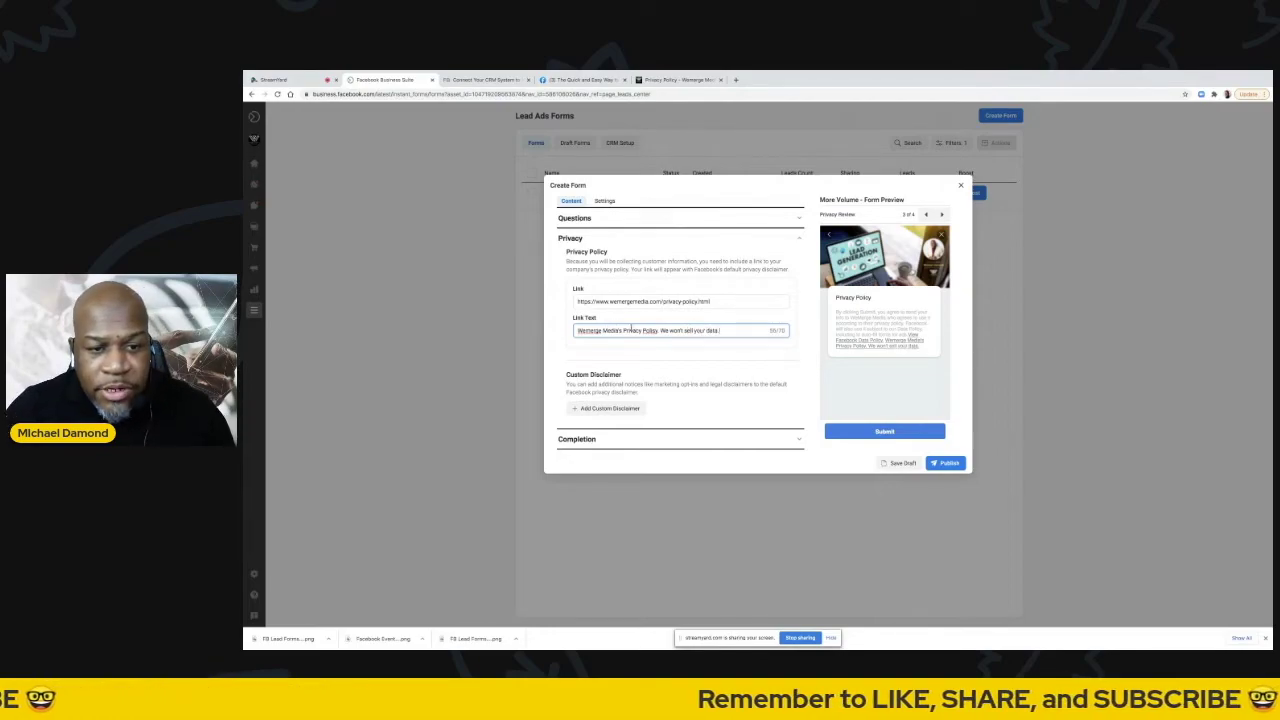
{"action": "type", "text": "."}
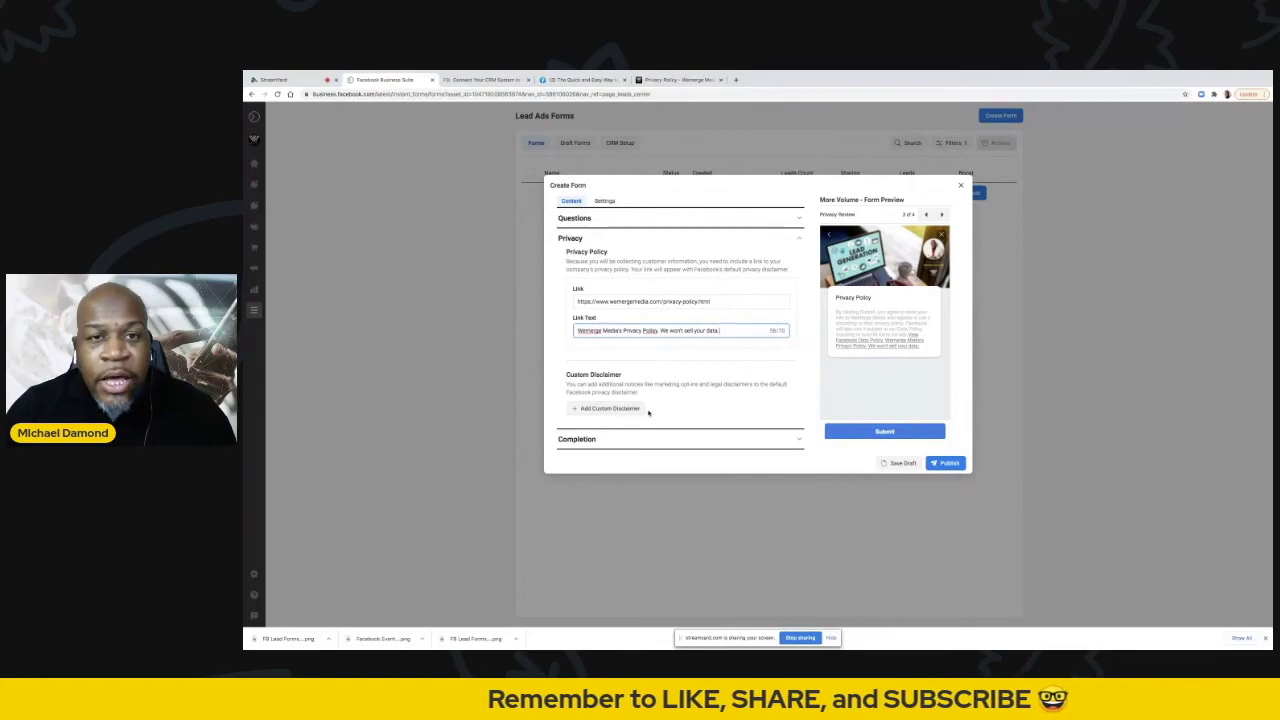
{"action": "left_click", "coordinate": [603, 409]}
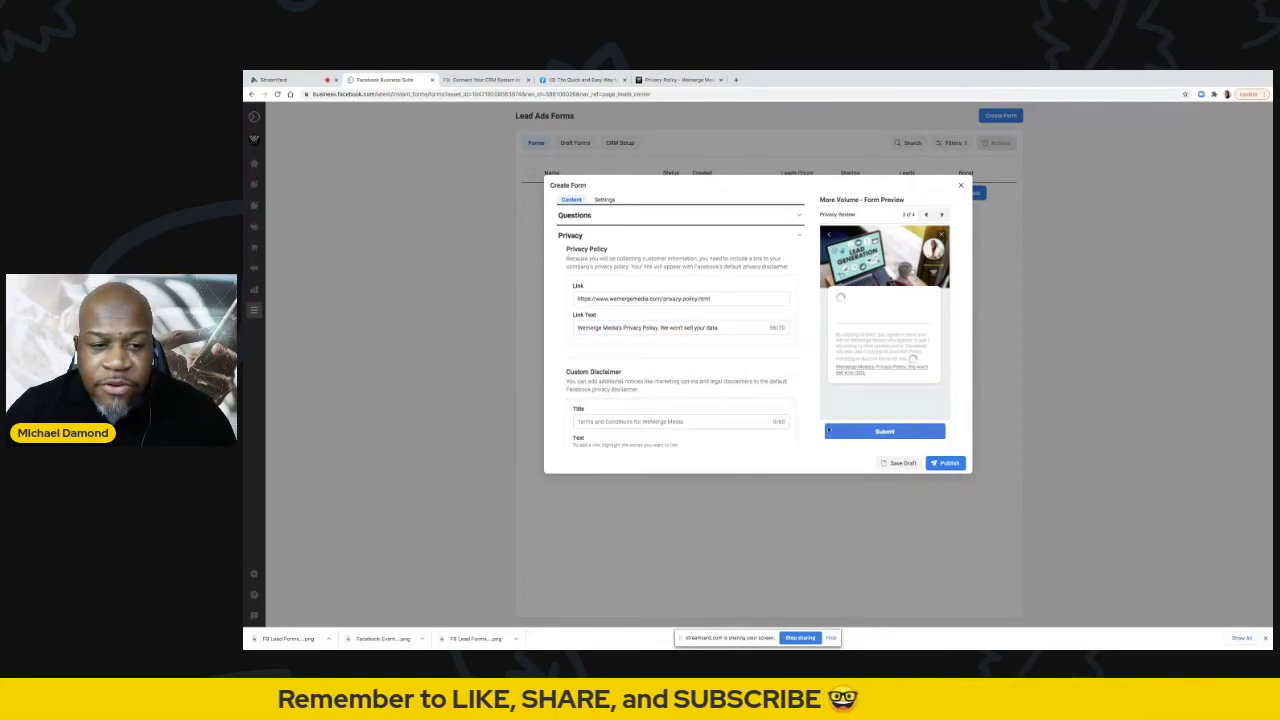
{"action": "left_click", "coordinate": [708, 421]}
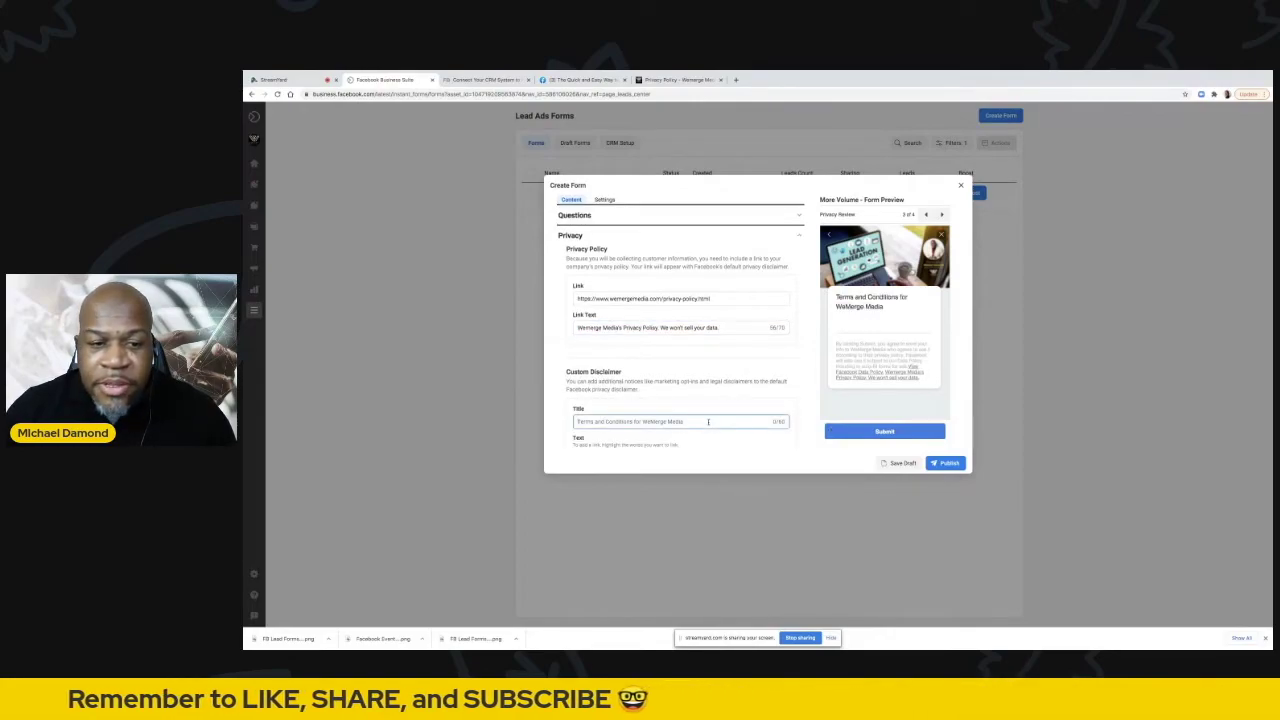
{"action": "scroll", "coordinate": [707, 416], "scroll_direction": "down", "scroll_amount": 2}
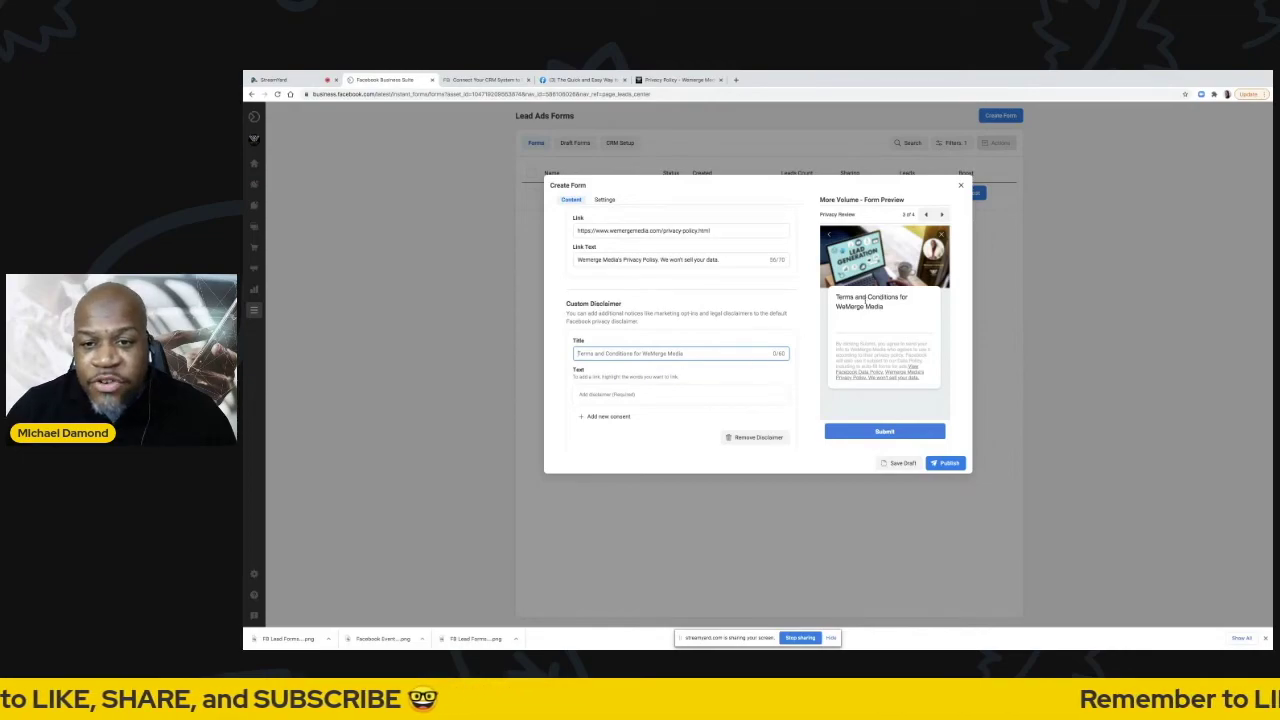
{"action": "scroll", "coordinate": [702, 351], "scroll_direction": "up", "scroll_amount": 2}
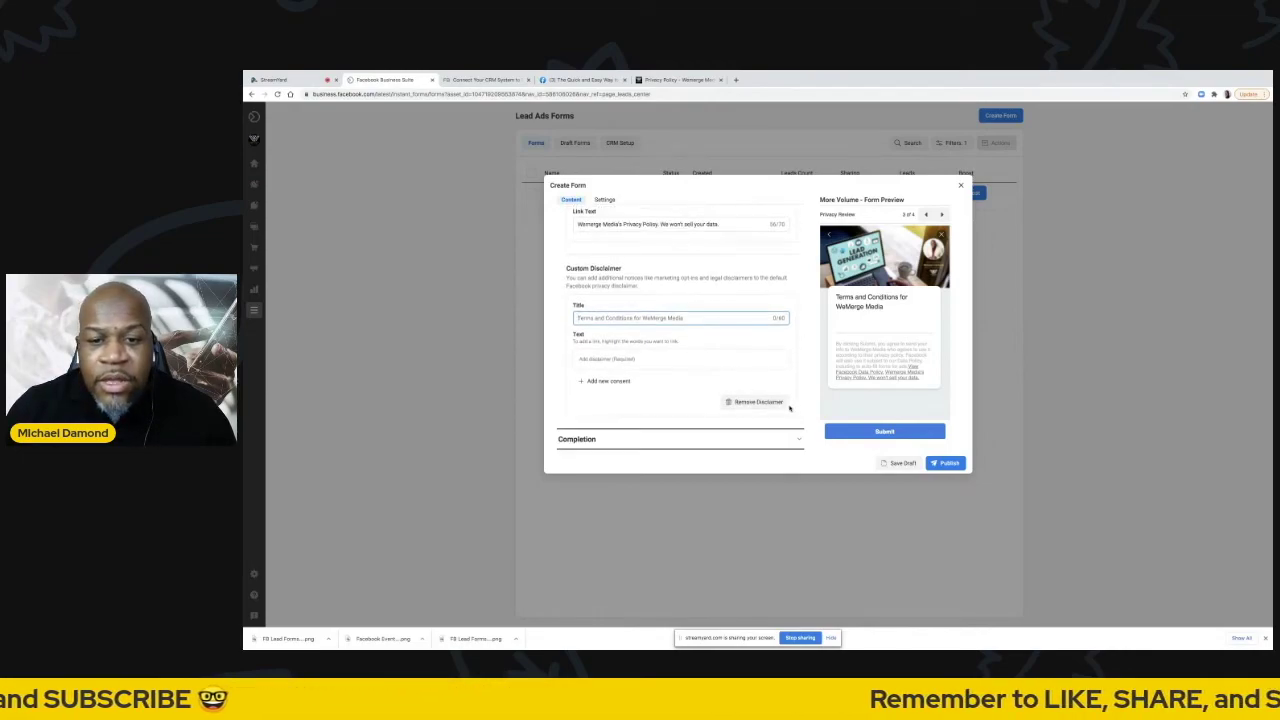
{"action": "left_click", "coordinate": [757, 401]}
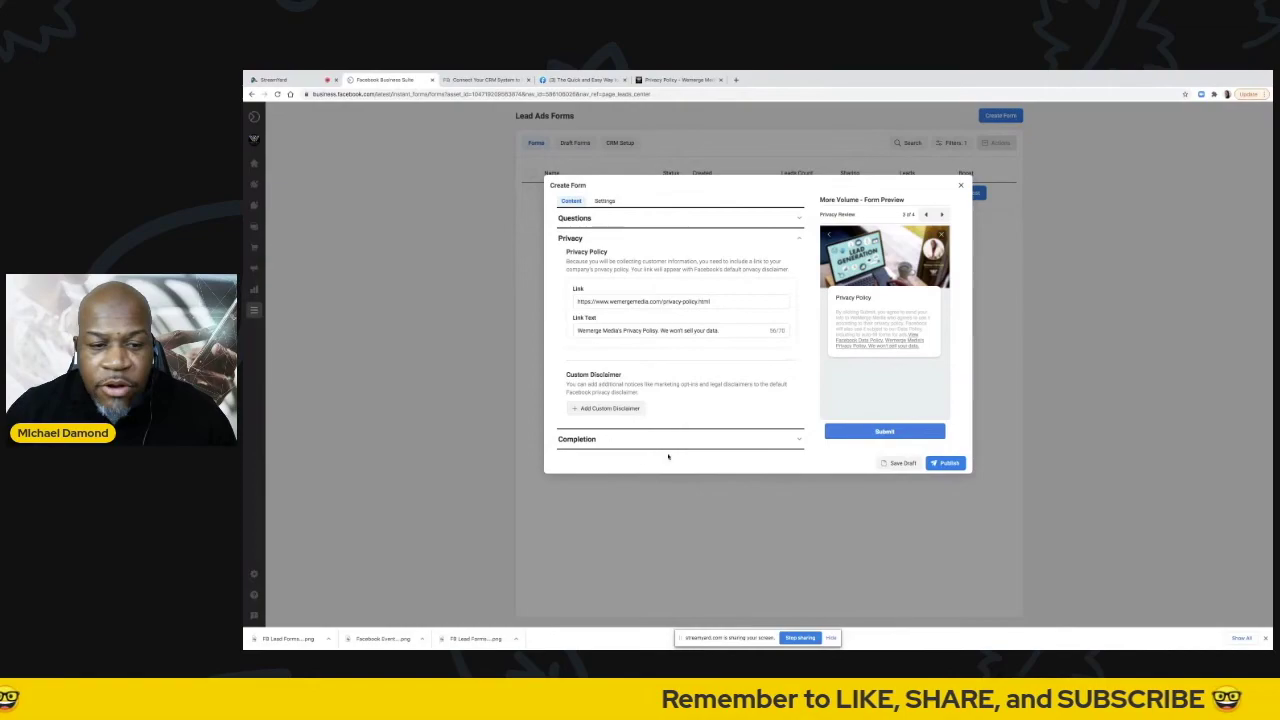
Step: Set the completion description to "As a gift to you, please download our FREE guide on how to generate leads and boost your sales using Facebook Lead Forms."
{"action": "left_click", "coordinate": [580, 439]}
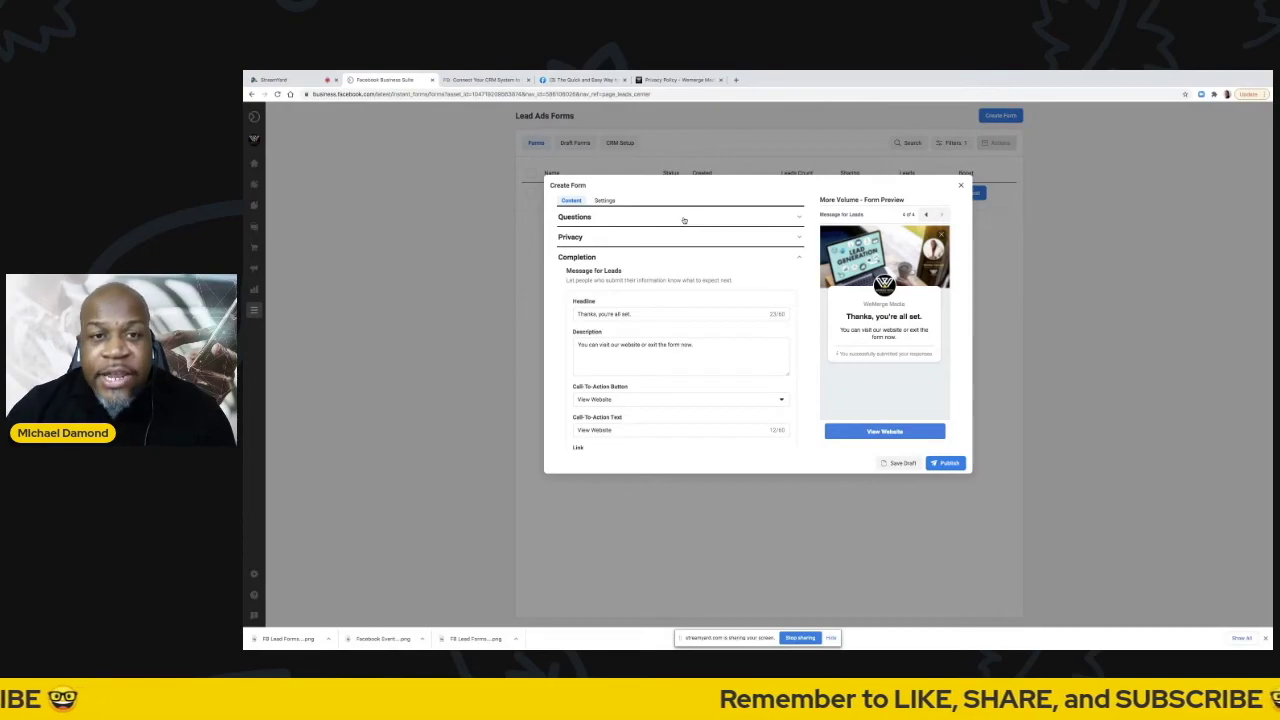
{"action": "left_click", "coordinate": [654, 315]}
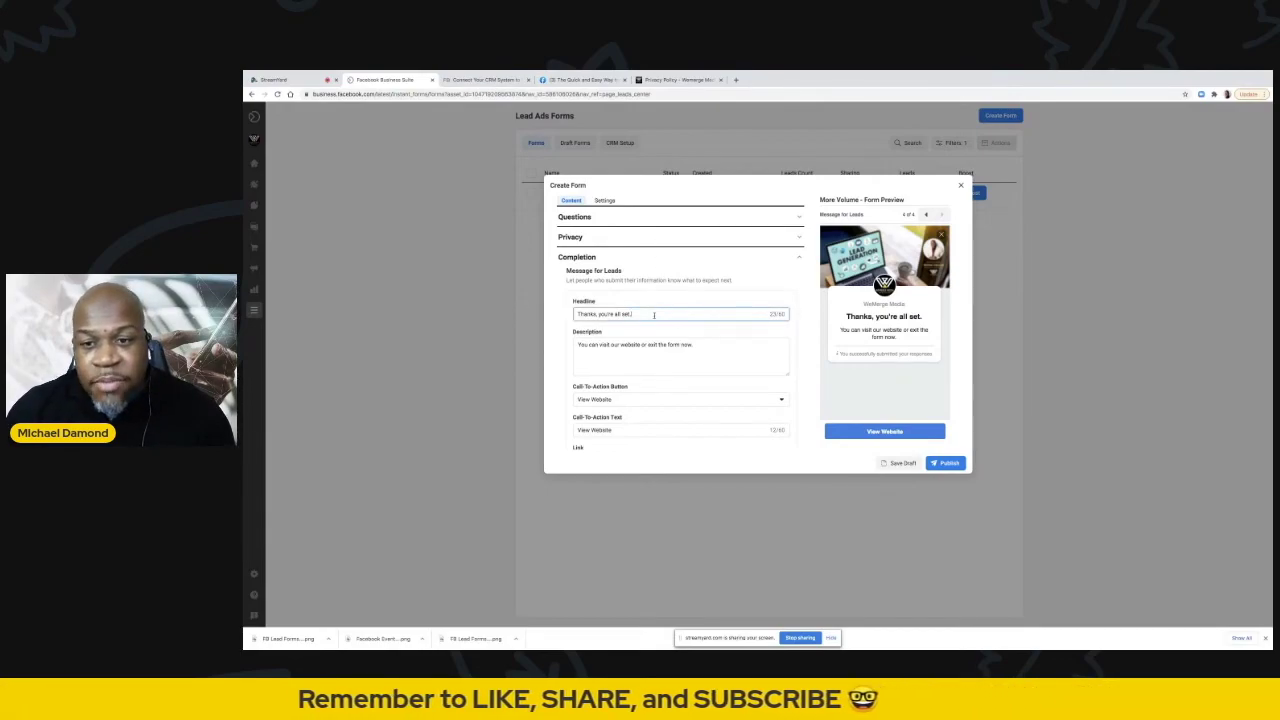
{"action": "left_click", "coordinate": [722, 344]}
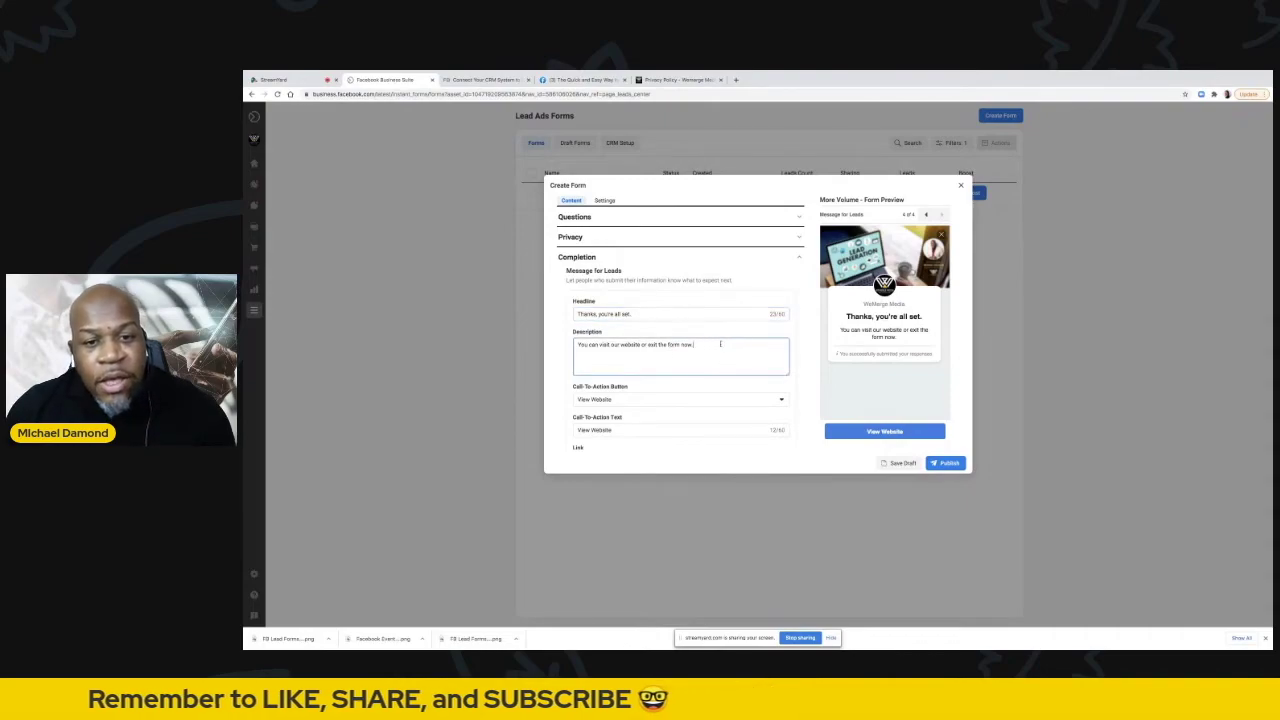
{"action": "left_click_drag", "start_coordinate": [577, 344], "coordinate": [698, 344]}
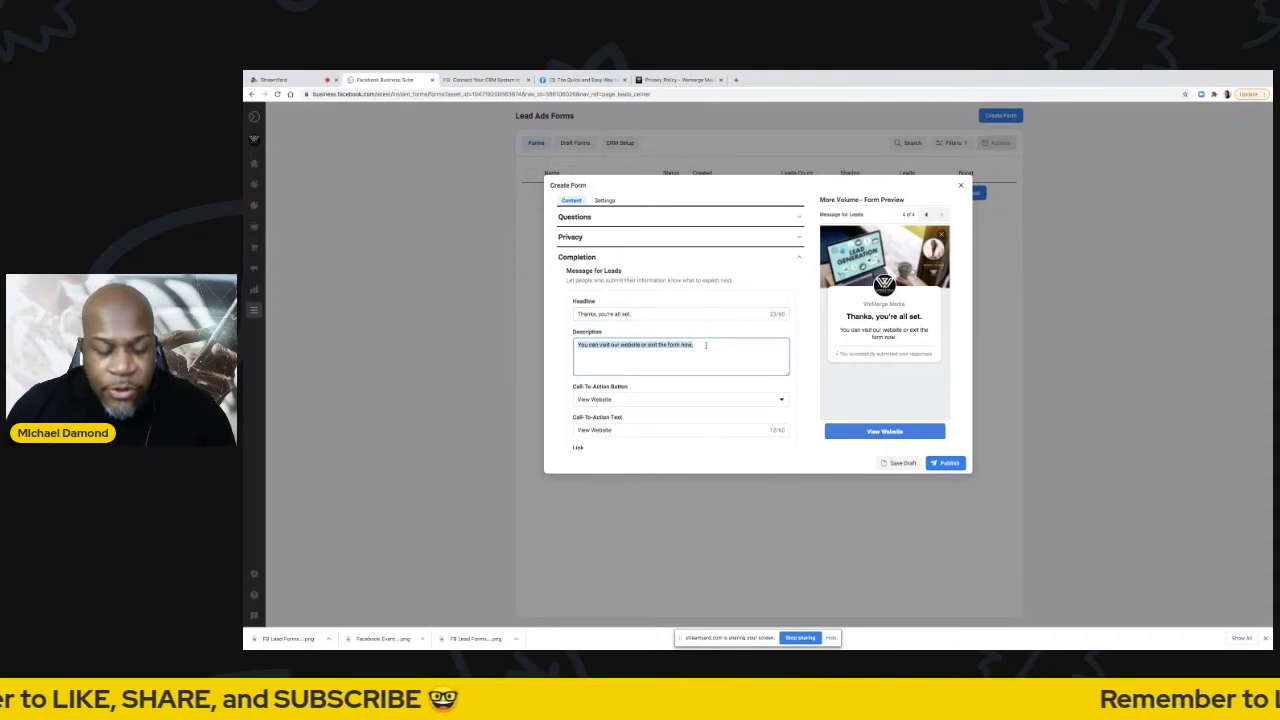
{"action": "type", "text": "As a"}
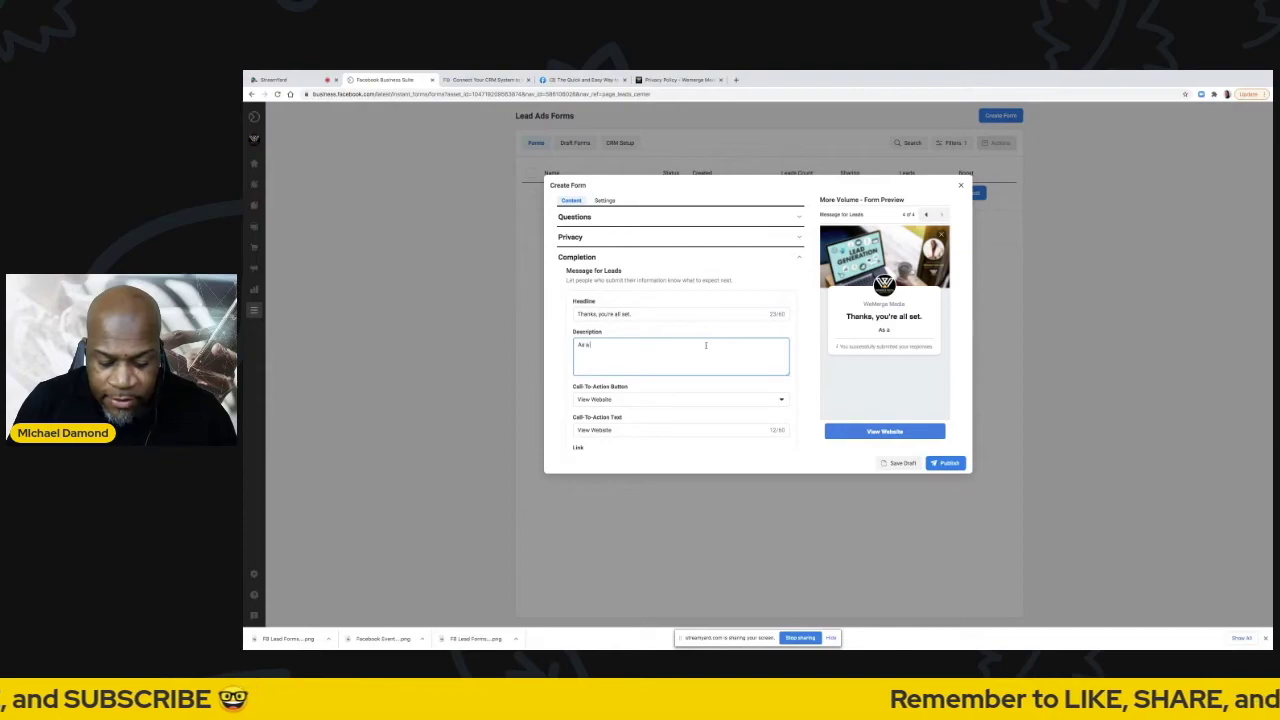
{"action": "type", "text": " gift to you."}
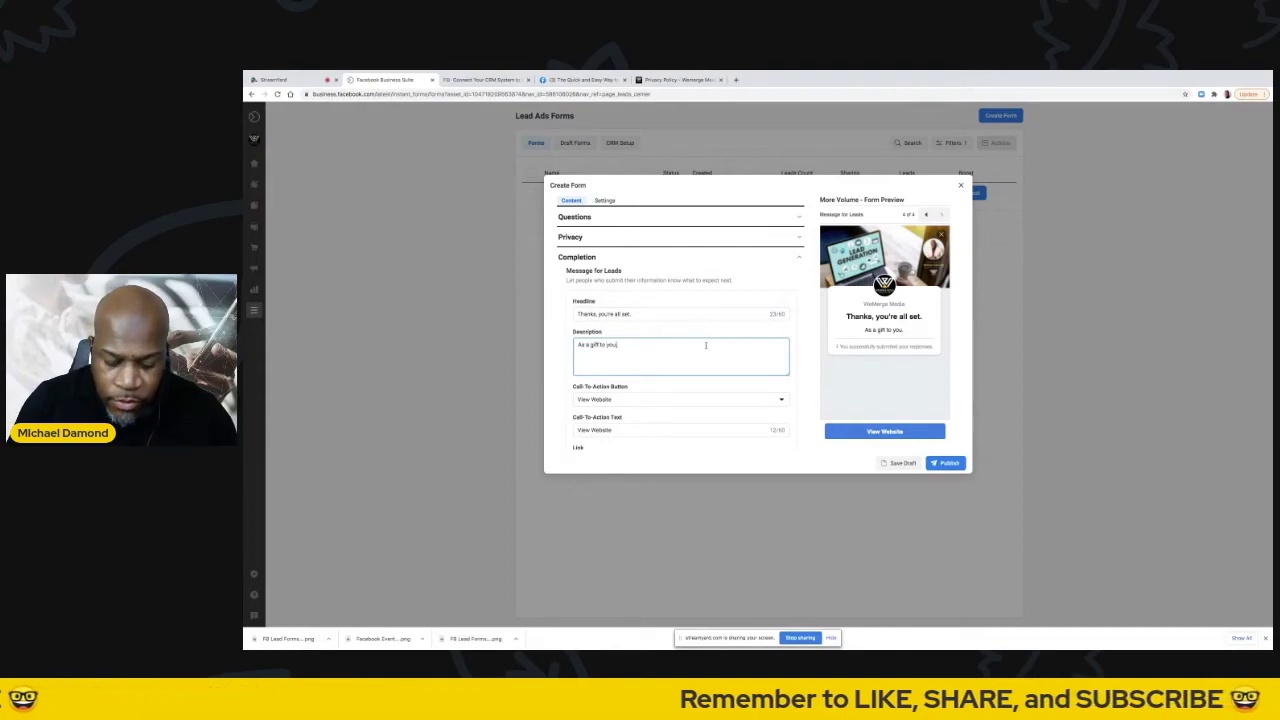
{"action": "key", "text": "BackSpace"}
{"action": "type", "text": ", please down"}
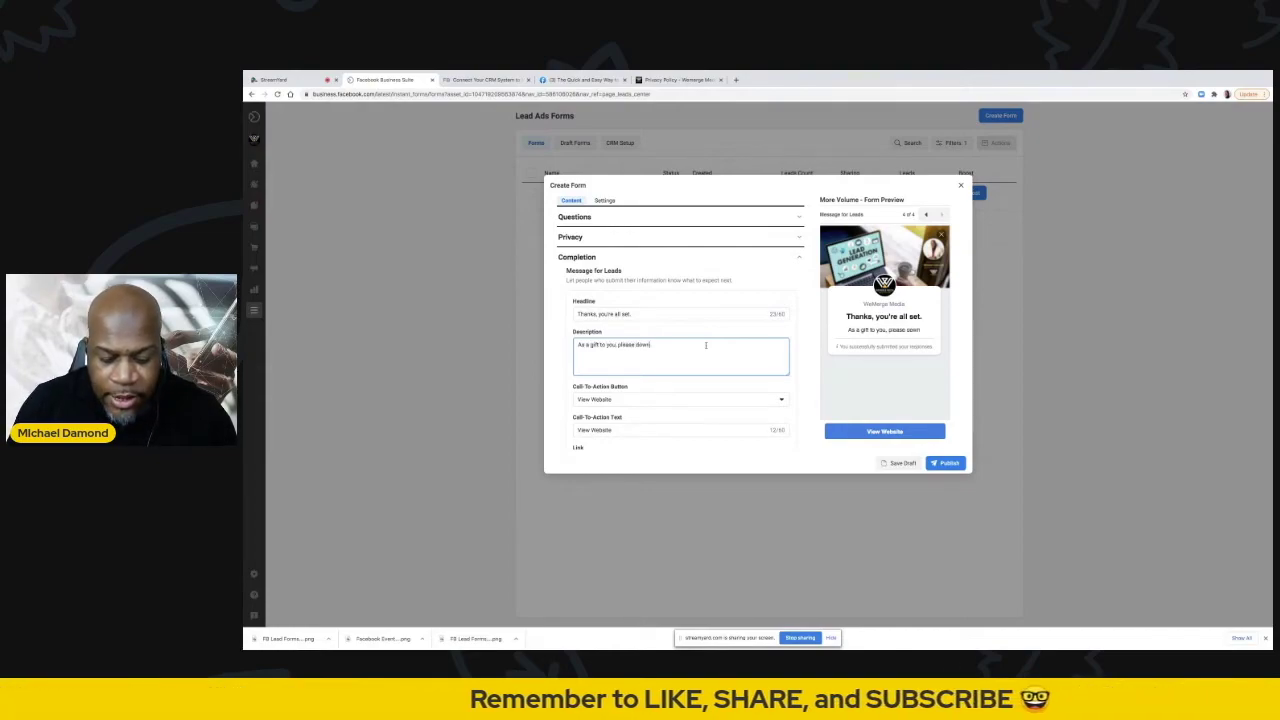
{"action": "type", "text": "load our"}
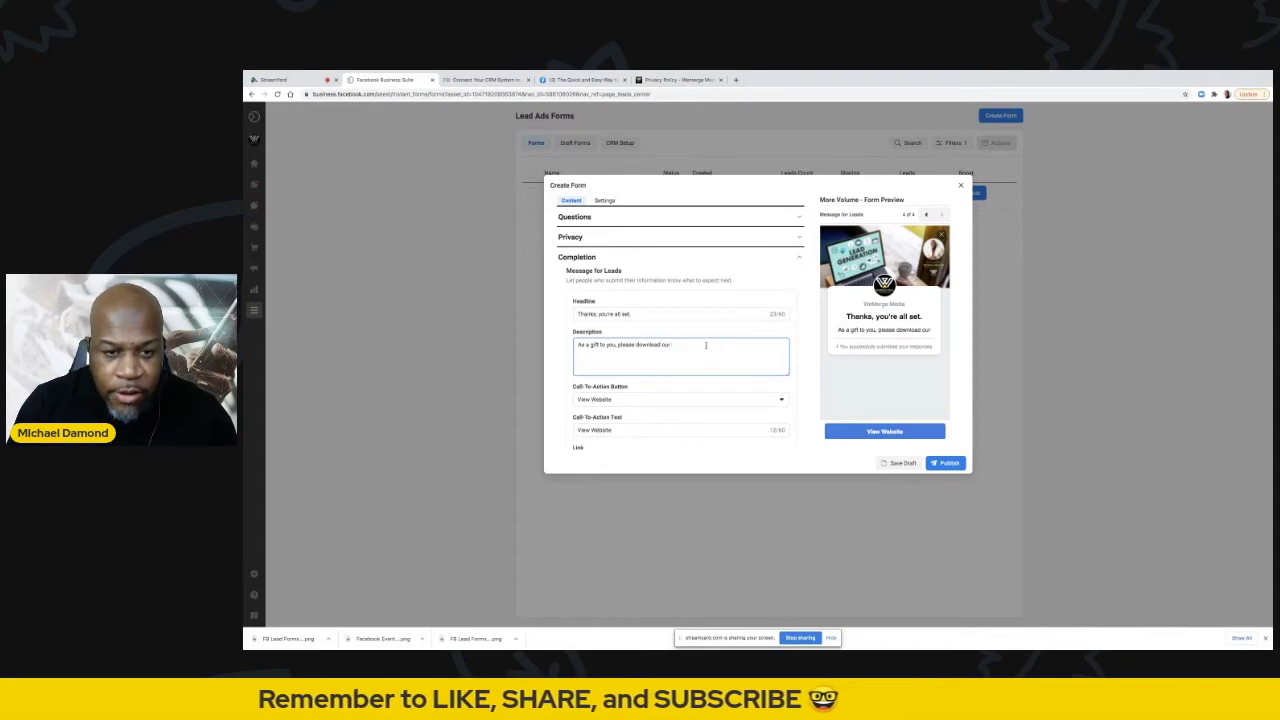
{"action": "type", "text": " FREE guide on how to"}
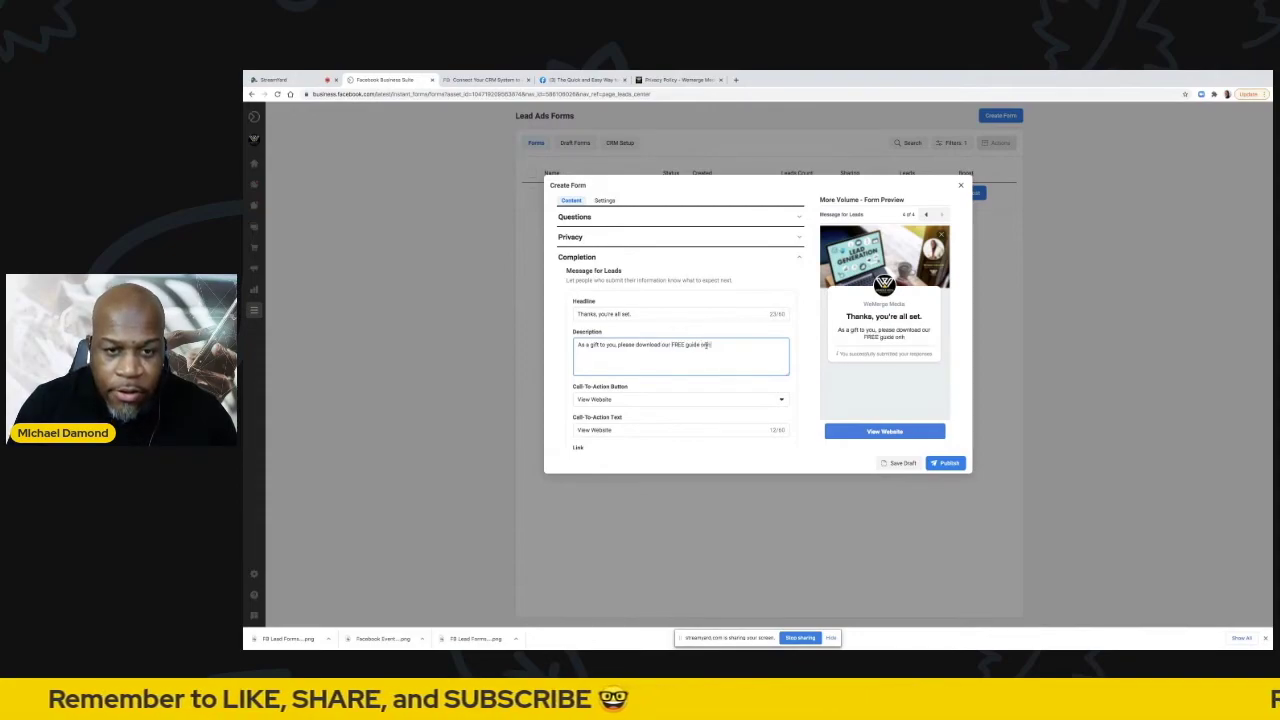
{"action": "type", "text": " generate lea"}
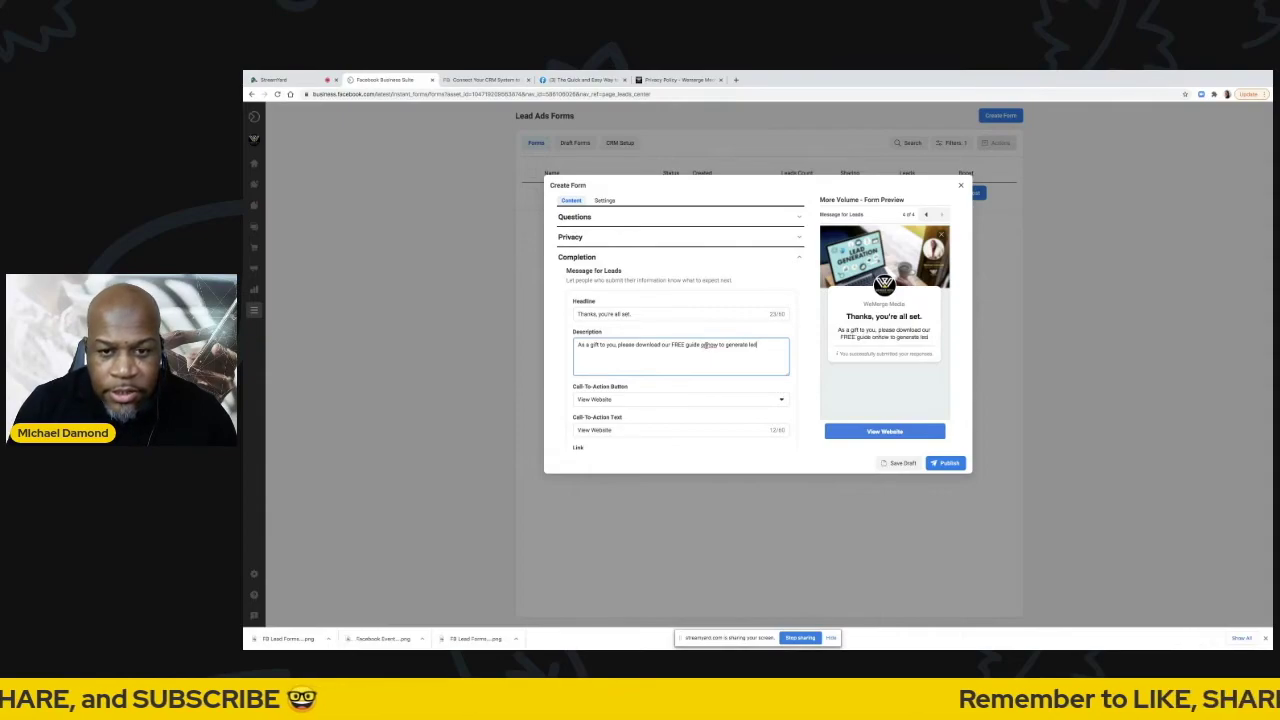
{"action": "key", "text": "BackSpace"}
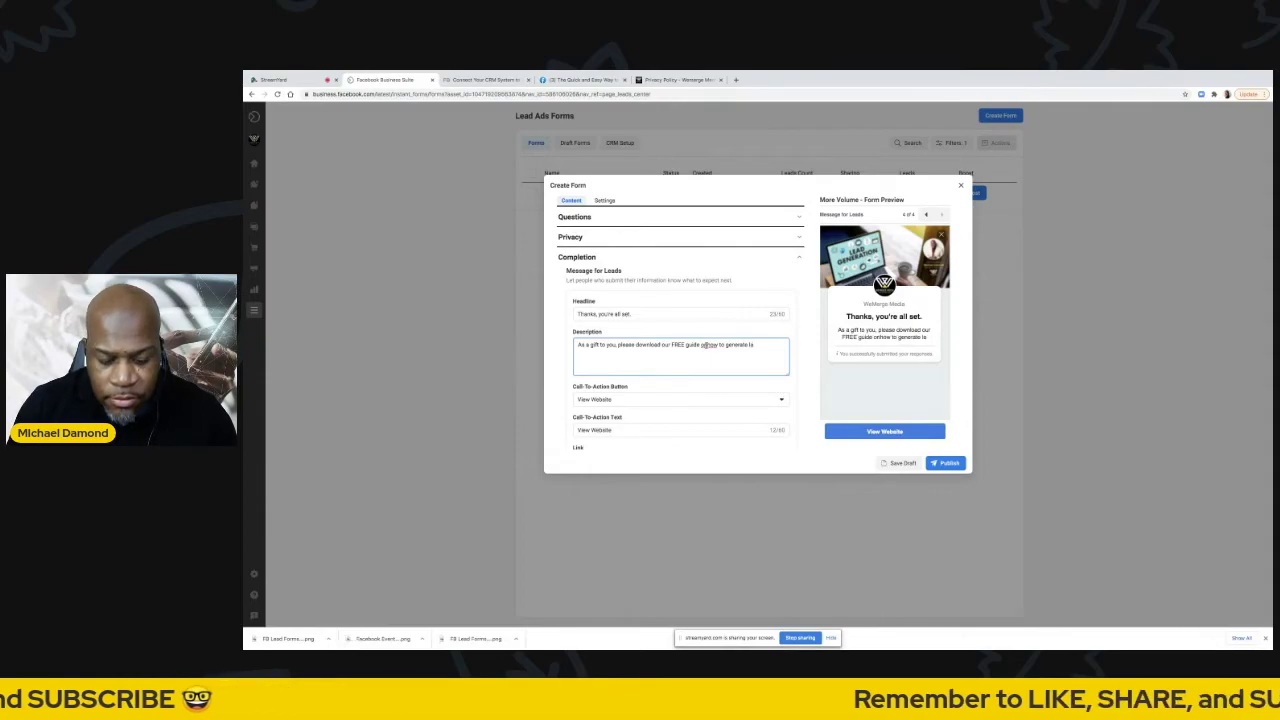
{"action": "type", "text": "ads and boos"}
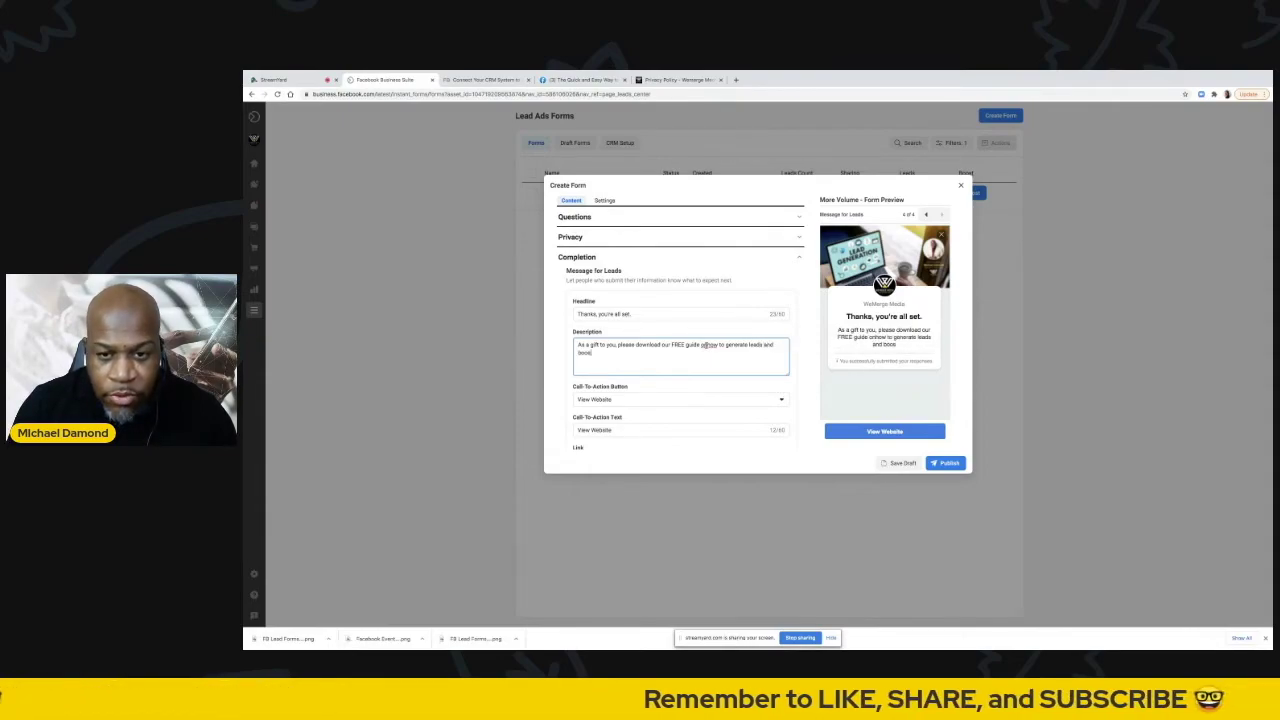
{"action": "type", "text": "t your sales u"}
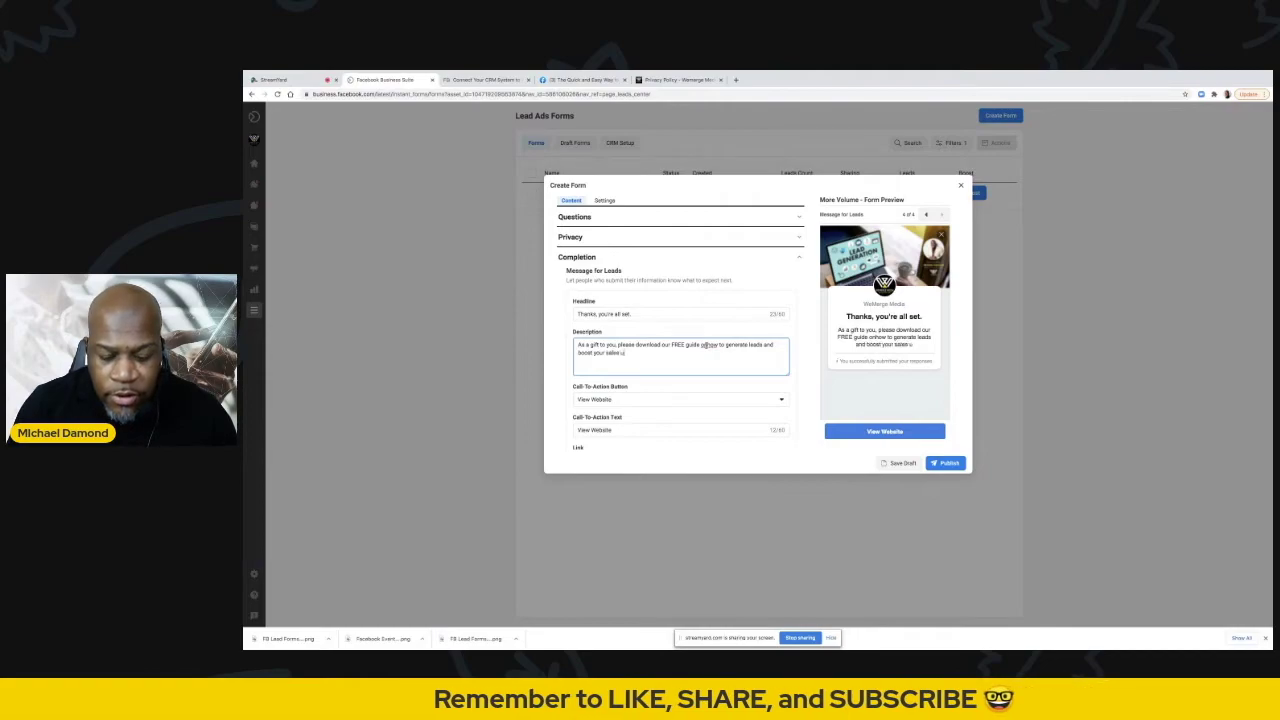
{"action": "type", "text": "sing Faceboo"}
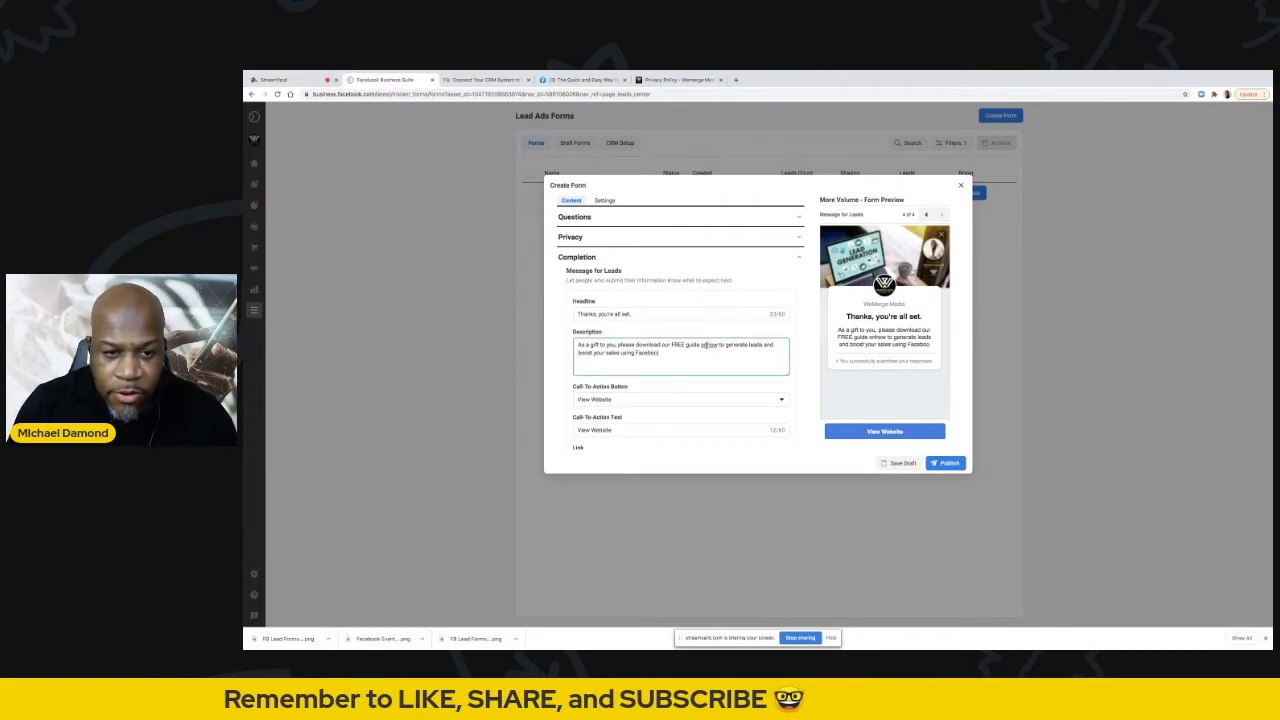
{"action": "type", "text": "k Lead For"}
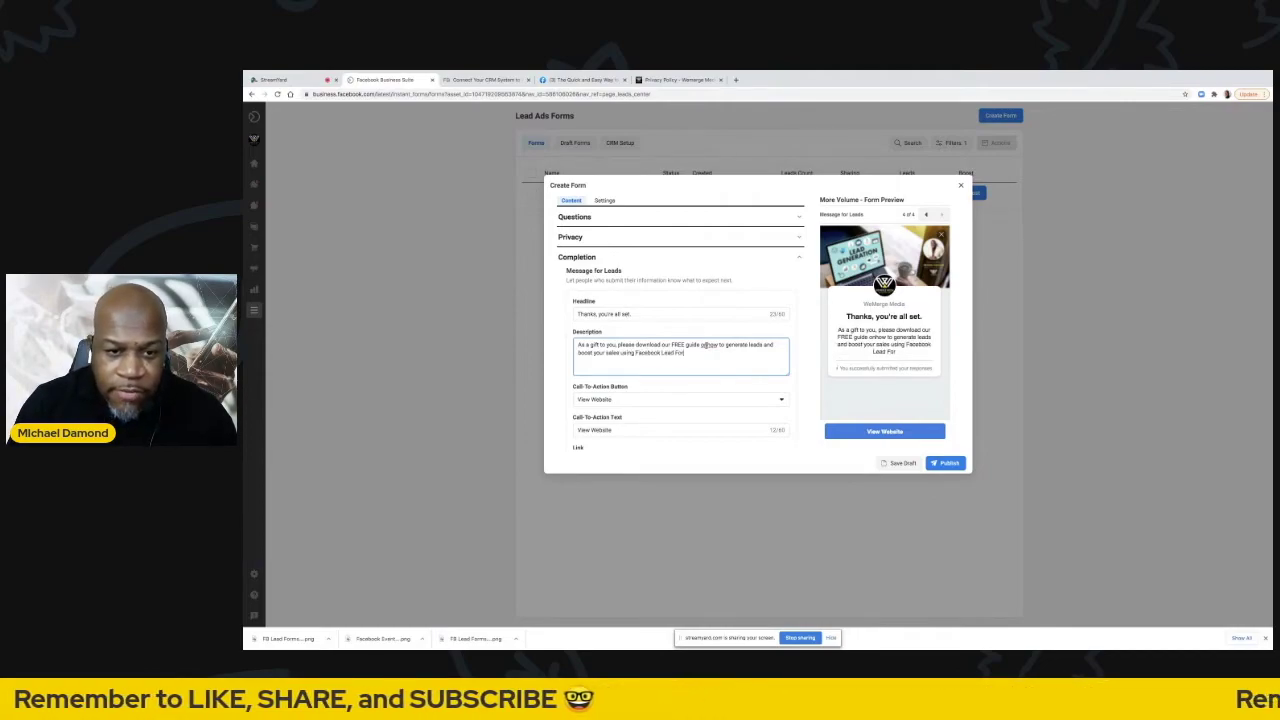
{"action": "type", "text": "ms."}
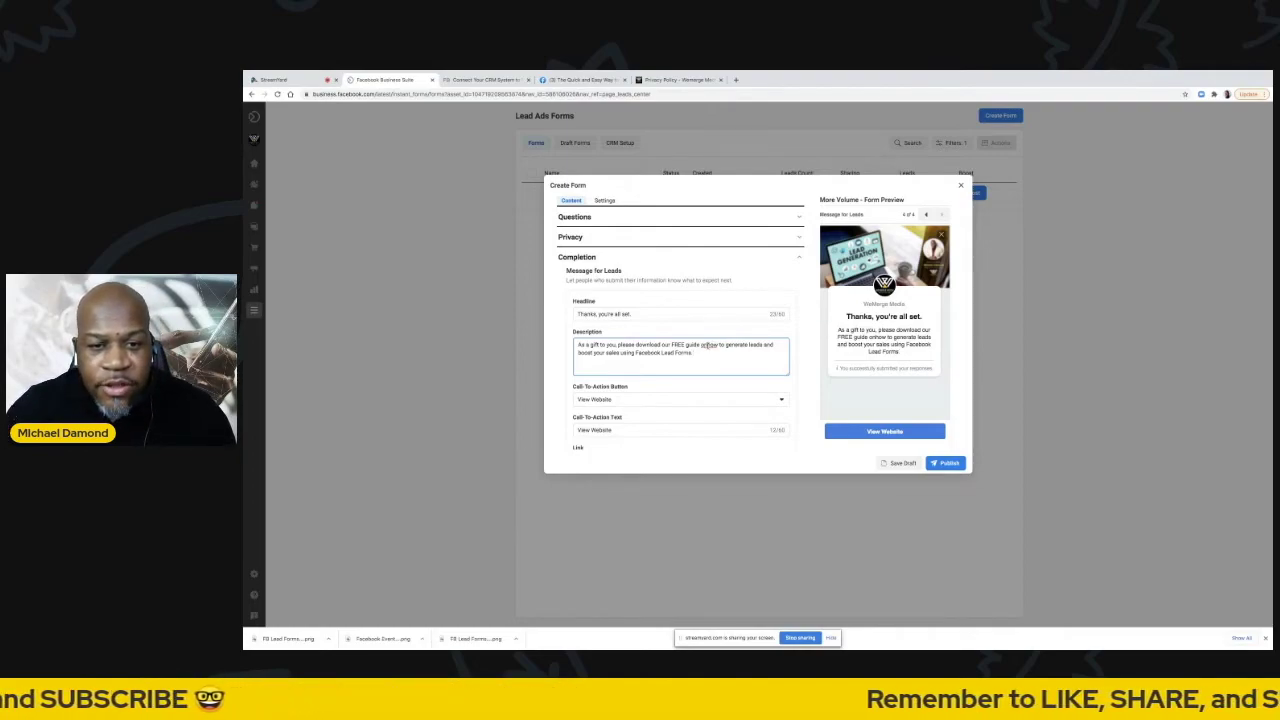
{"action": "left_click", "coordinate": [704, 344]}
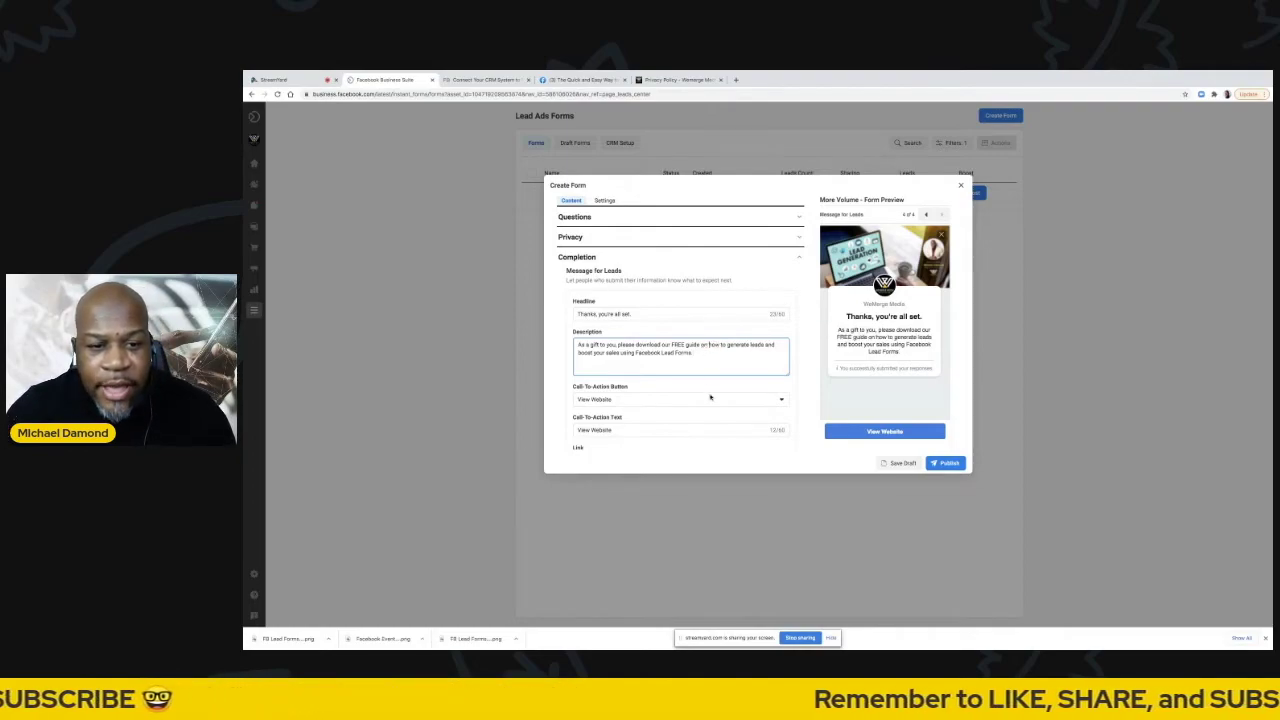
Step: Change the completion message's call-to-action button to Download
{"action": "scroll", "coordinate": [780, 405], "scroll_direction": "down", "scroll_amount": 1}
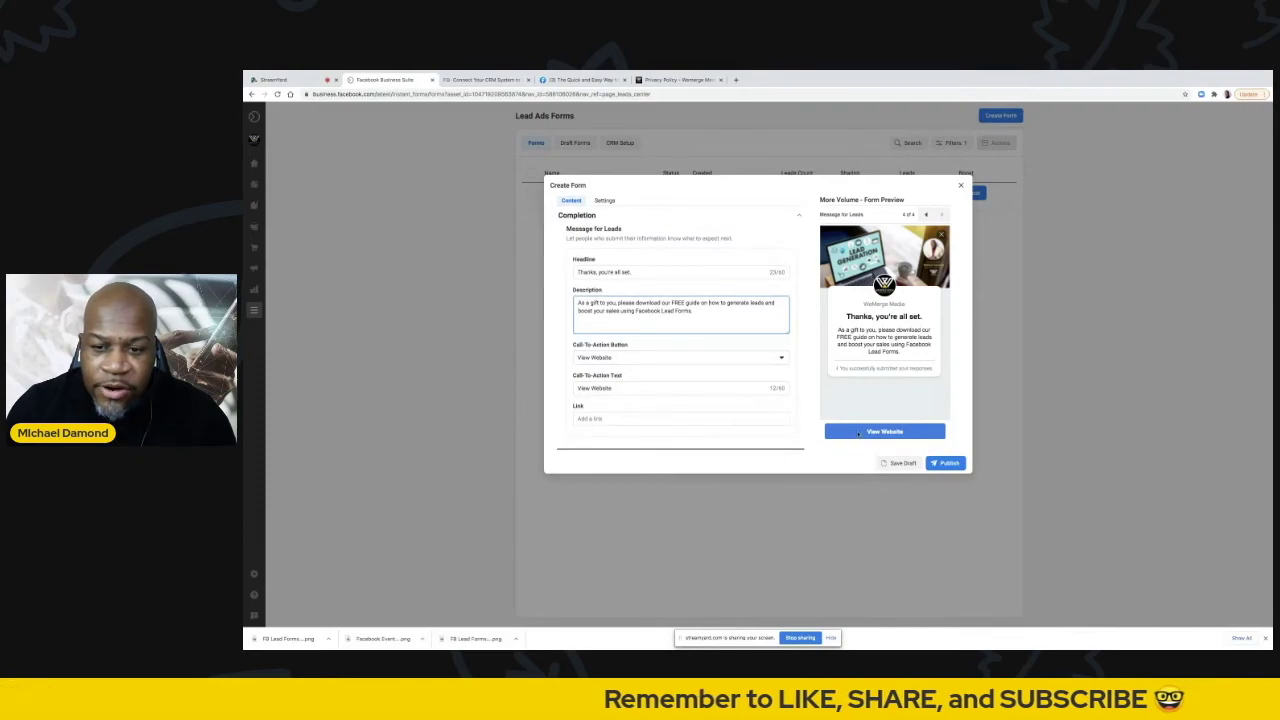
{"action": "left_click", "coordinate": [685, 358]}
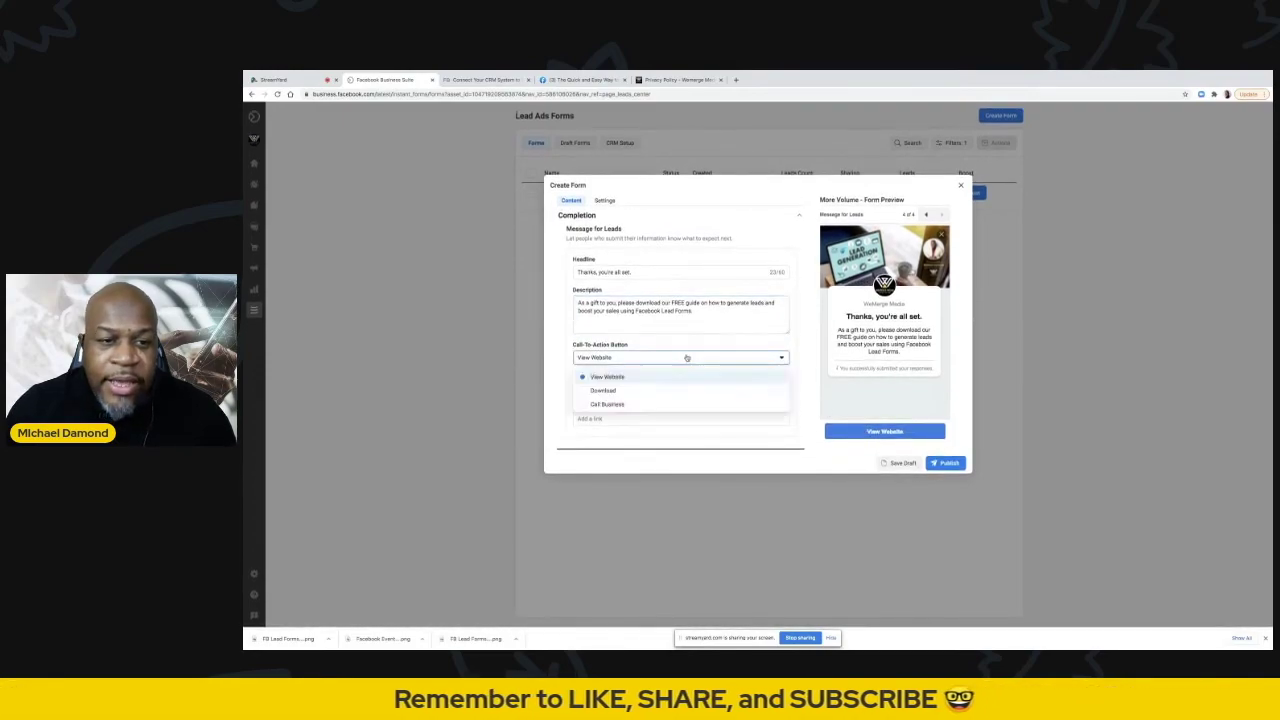
{"action": "left_click", "coordinate": [652, 390]}
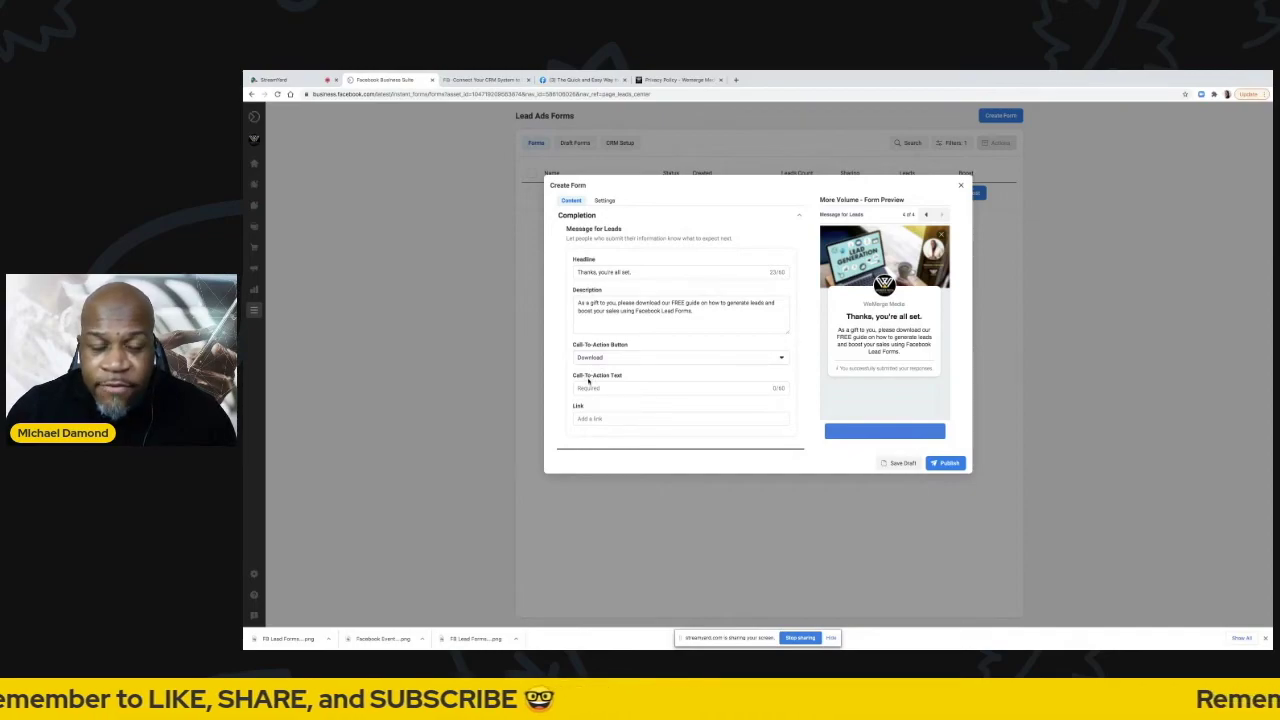
Step: Try the Call Business option for the completion message's call-to-action button and return it to Download
{"action": "left_click", "coordinate": [650, 358]}
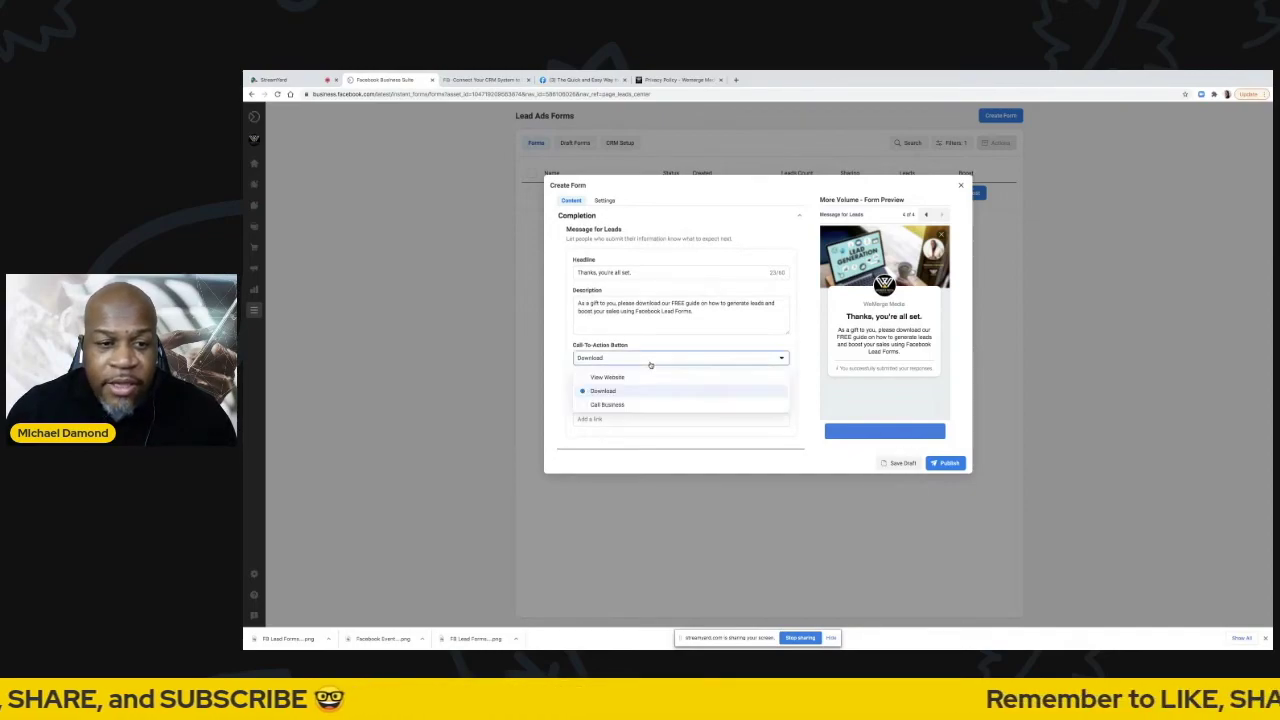
{"action": "left_click", "coordinate": [645, 403]}
{"action": "left_click", "coordinate": [632, 360]}
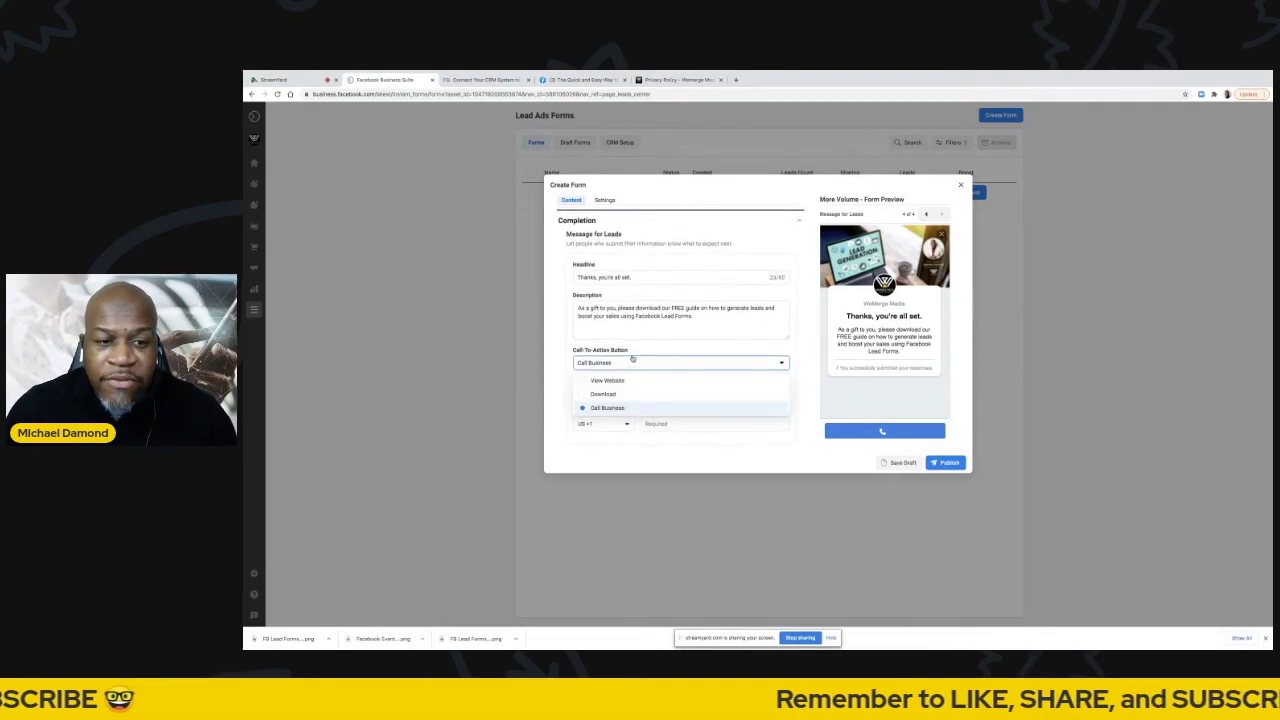
{"action": "left_click", "coordinate": [650, 380]}
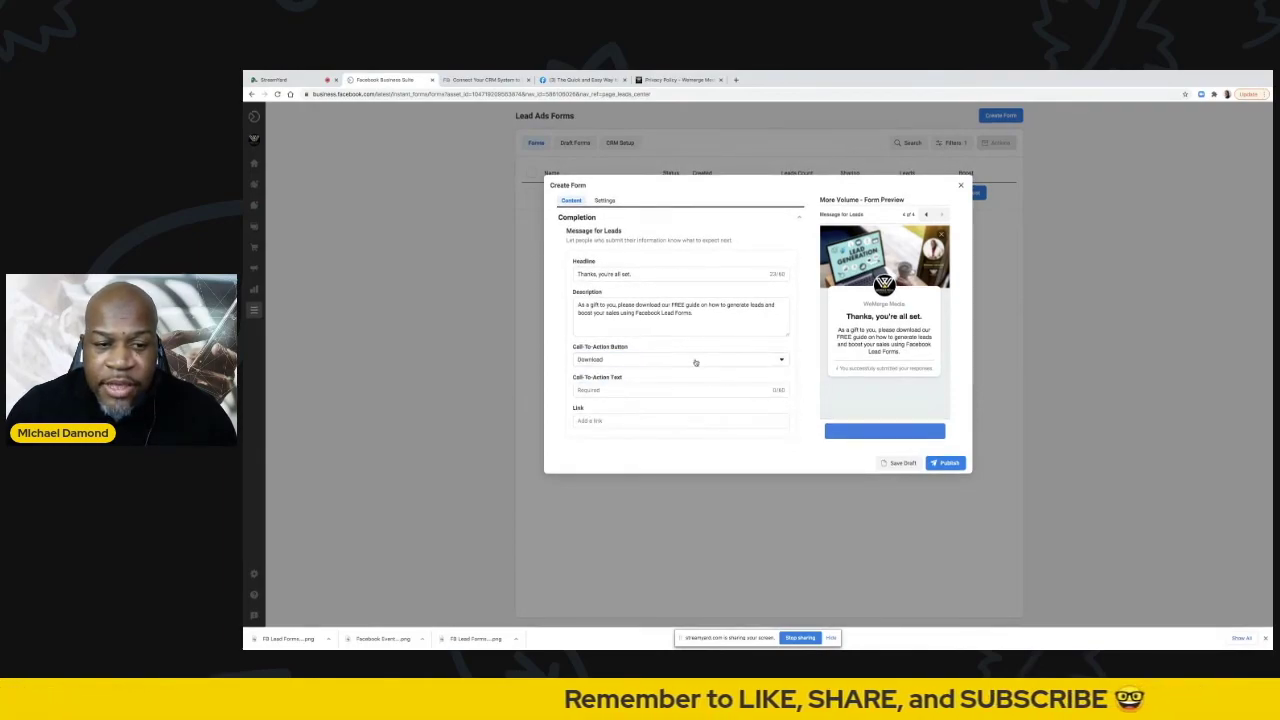
Step: Set the completion message's call-to-action text to "Download FREE Guide"
{"action": "left_click", "coordinate": [610, 390]}
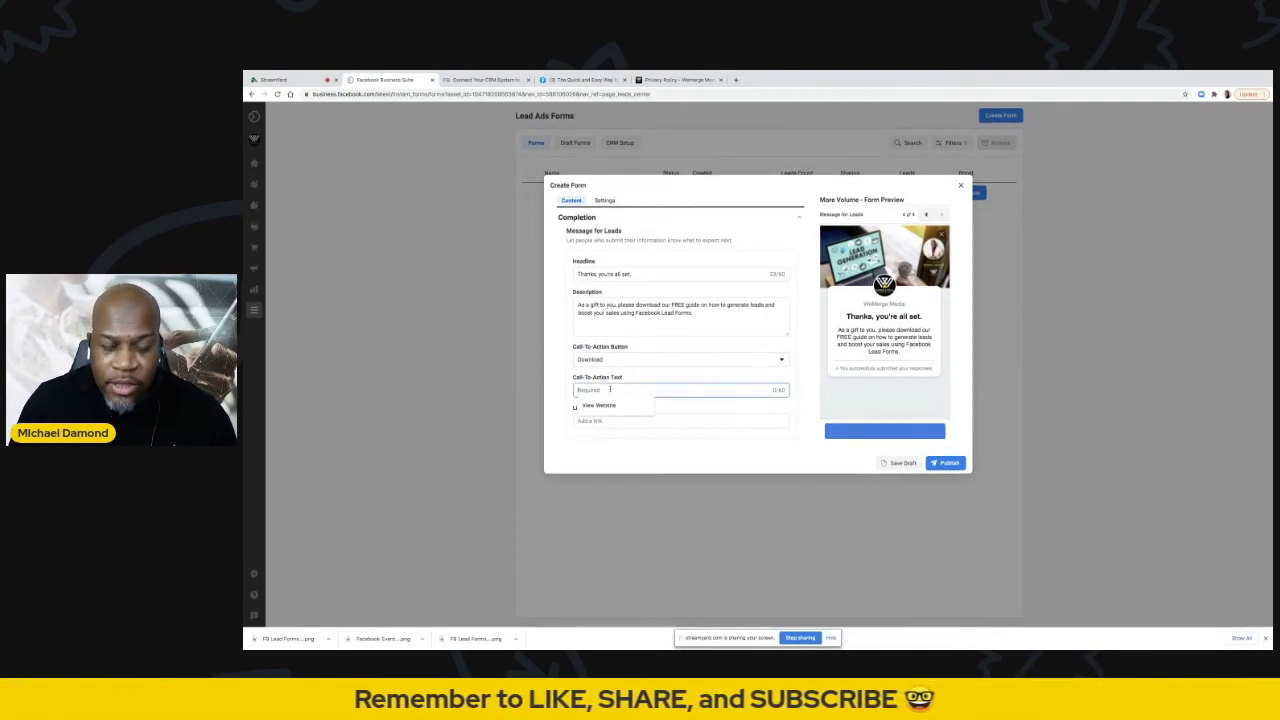
{"action": "type", "text": "Dow"}
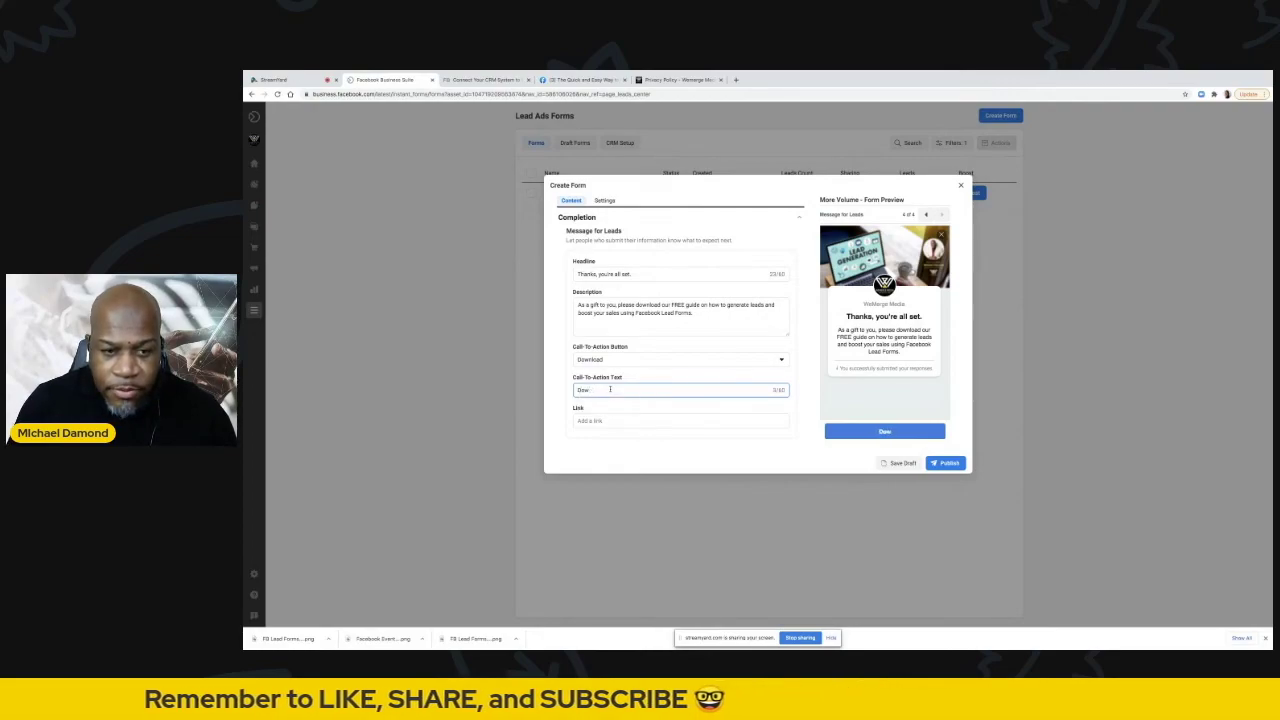
{"action": "type", "text": "nload F"}
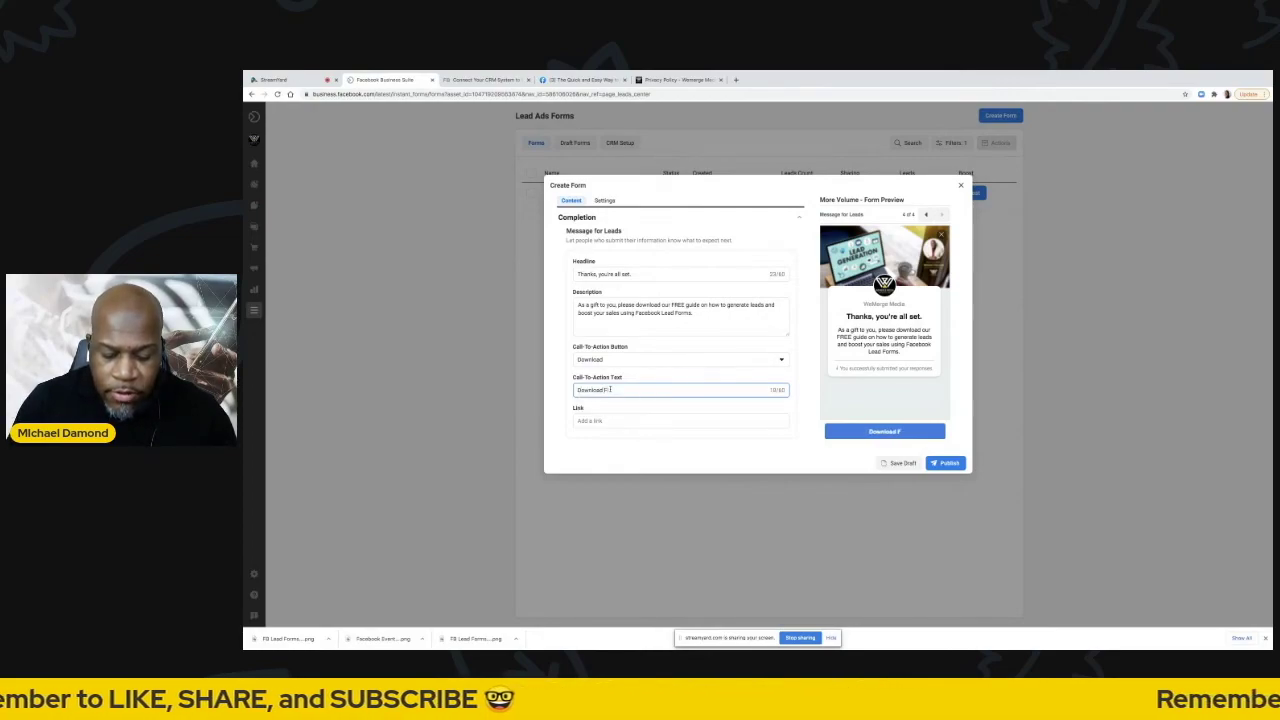
{"action": "type", "text": "REE Guide"}
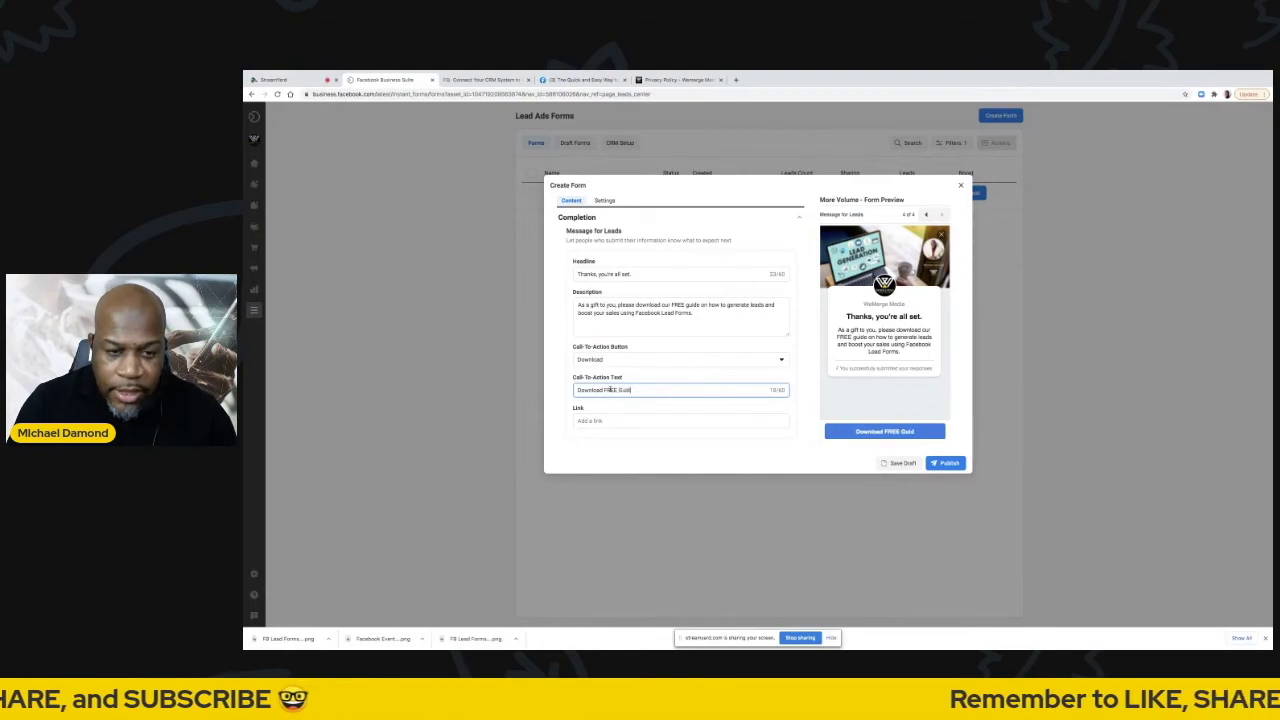
Step: Copy the address of the Wemerge Media blog post "Make Money Going Live on Facebook" and set it as the completion message's link
{"action": "left_click", "coordinate": [640, 422]}
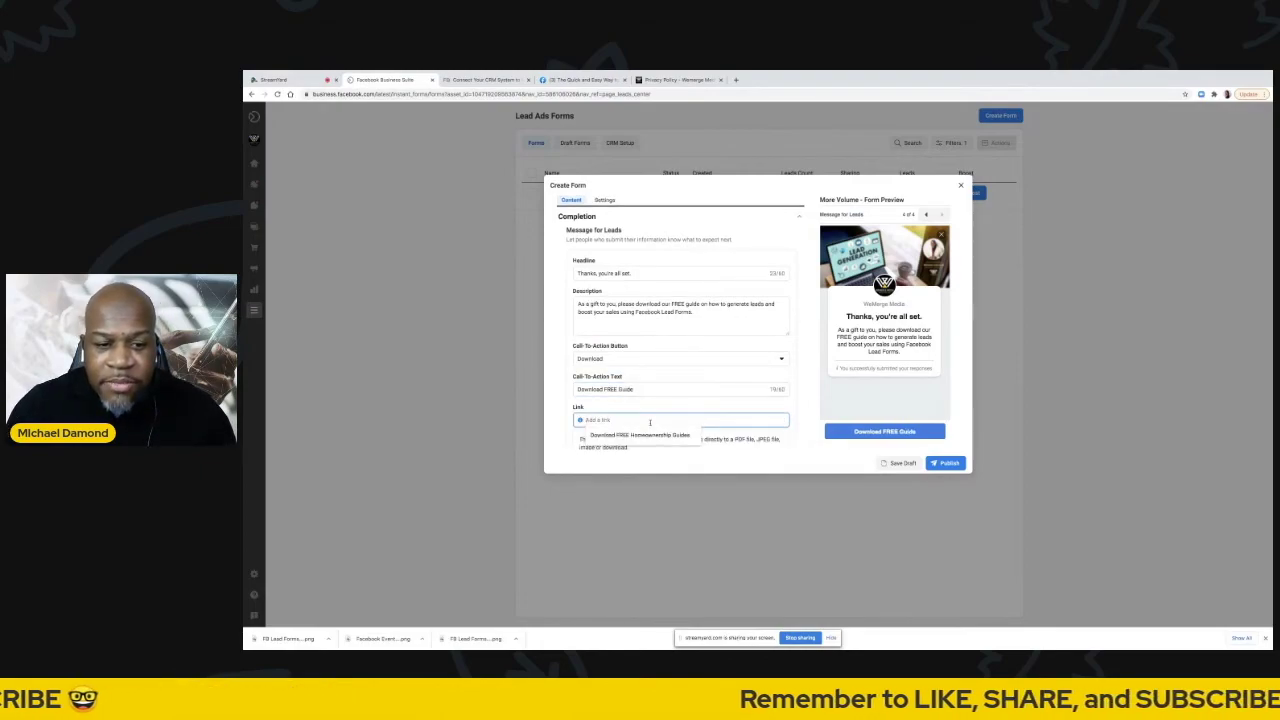
{"action": "scroll", "coordinate": [651, 417], "scroll_direction": "down", "scroll_amount": 1}
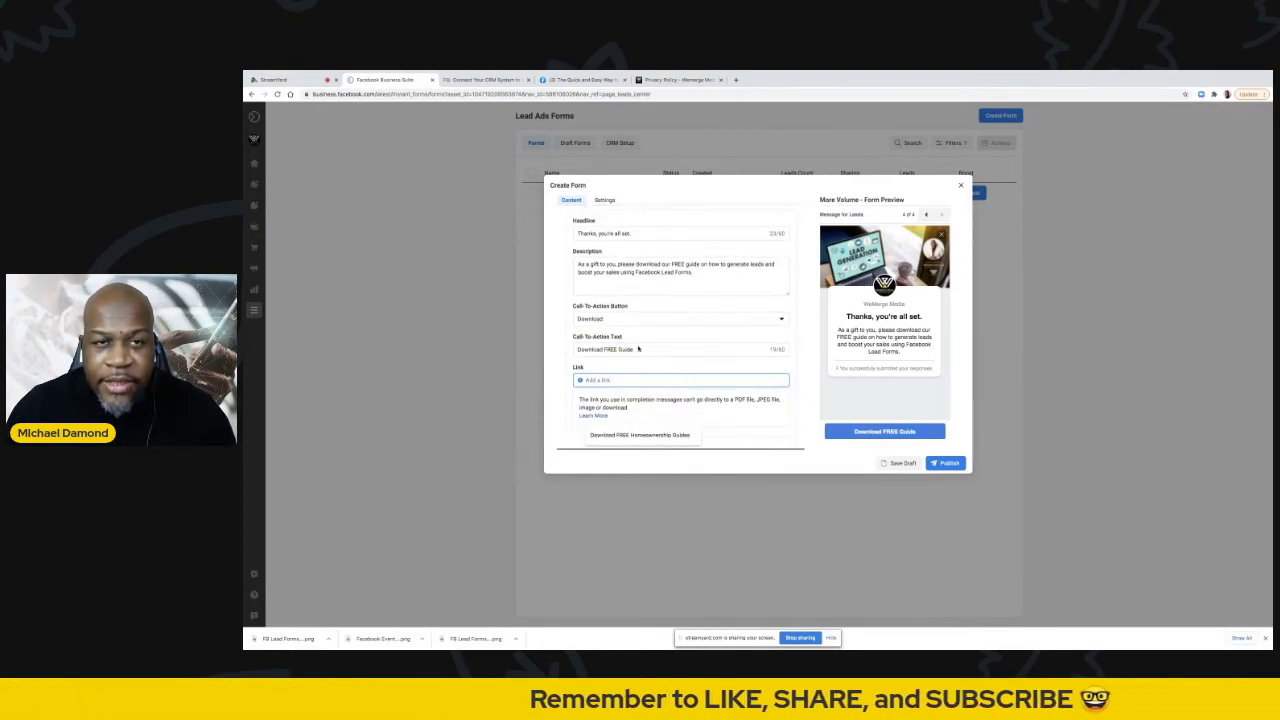
{"action": "left_click", "coordinate": [682, 79]}
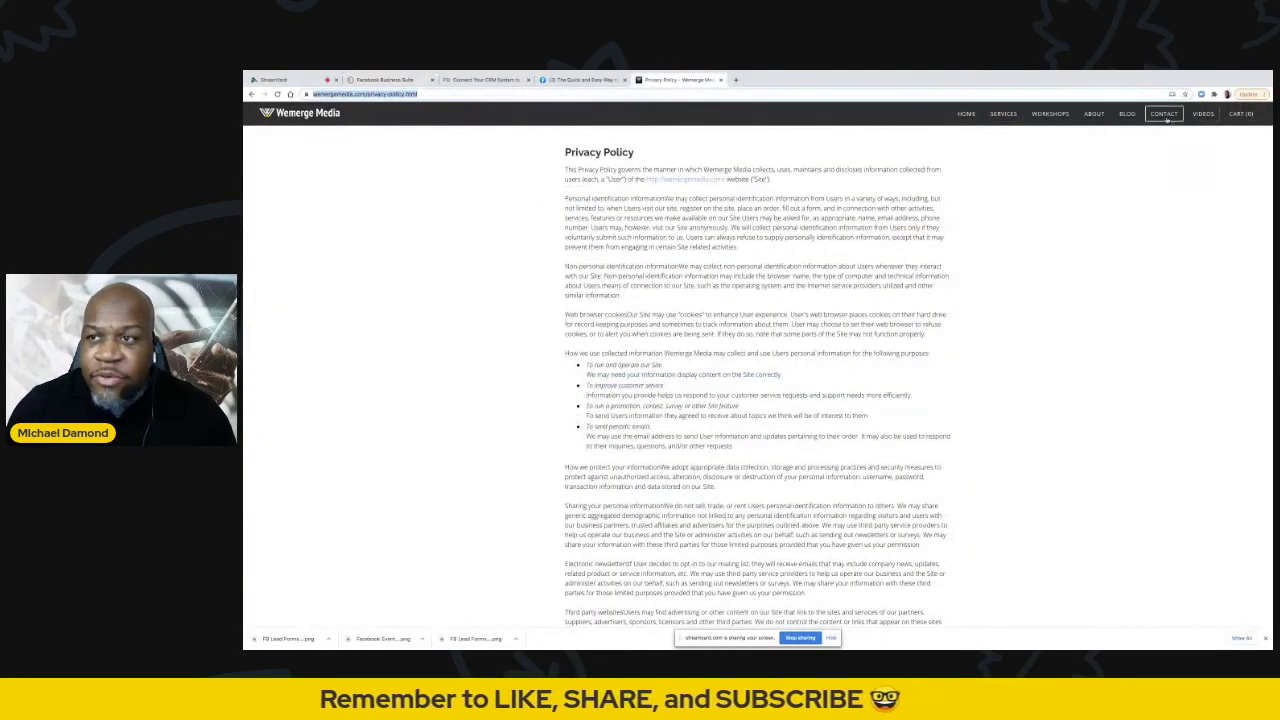
{"action": "left_click", "coordinate": [1128, 114]}
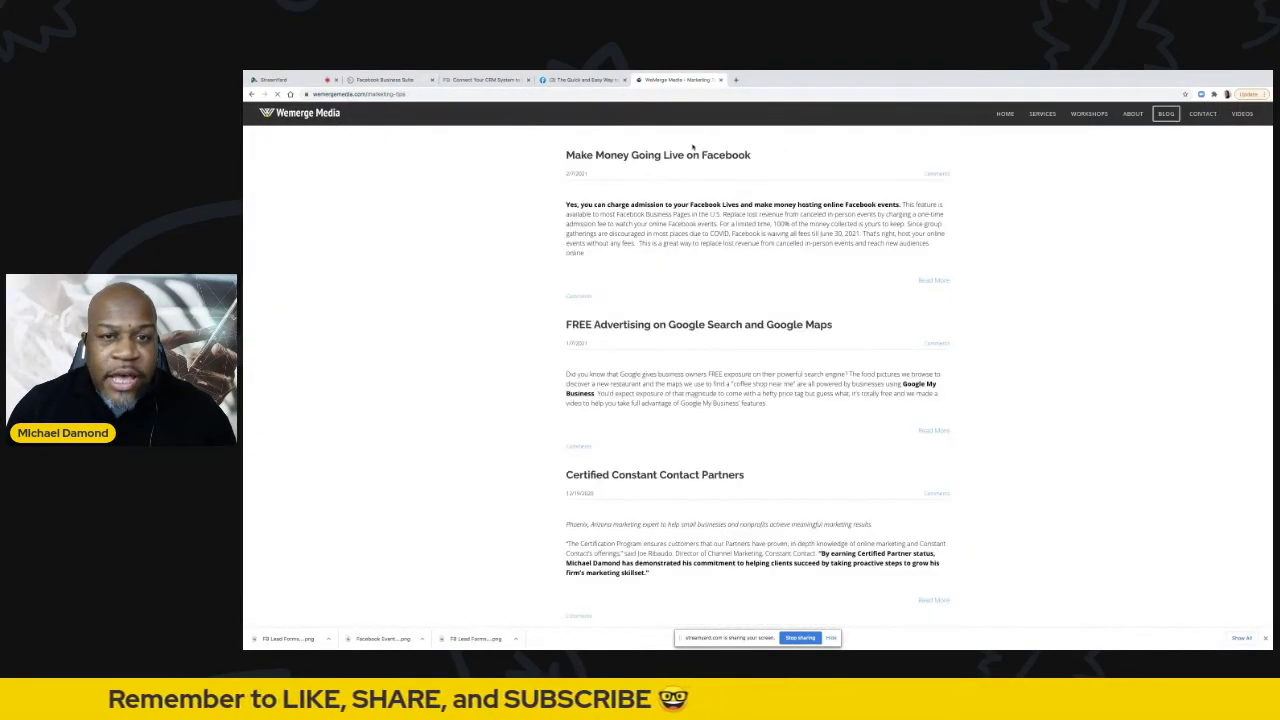
{"action": "left_click", "coordinate": [682, 160]}
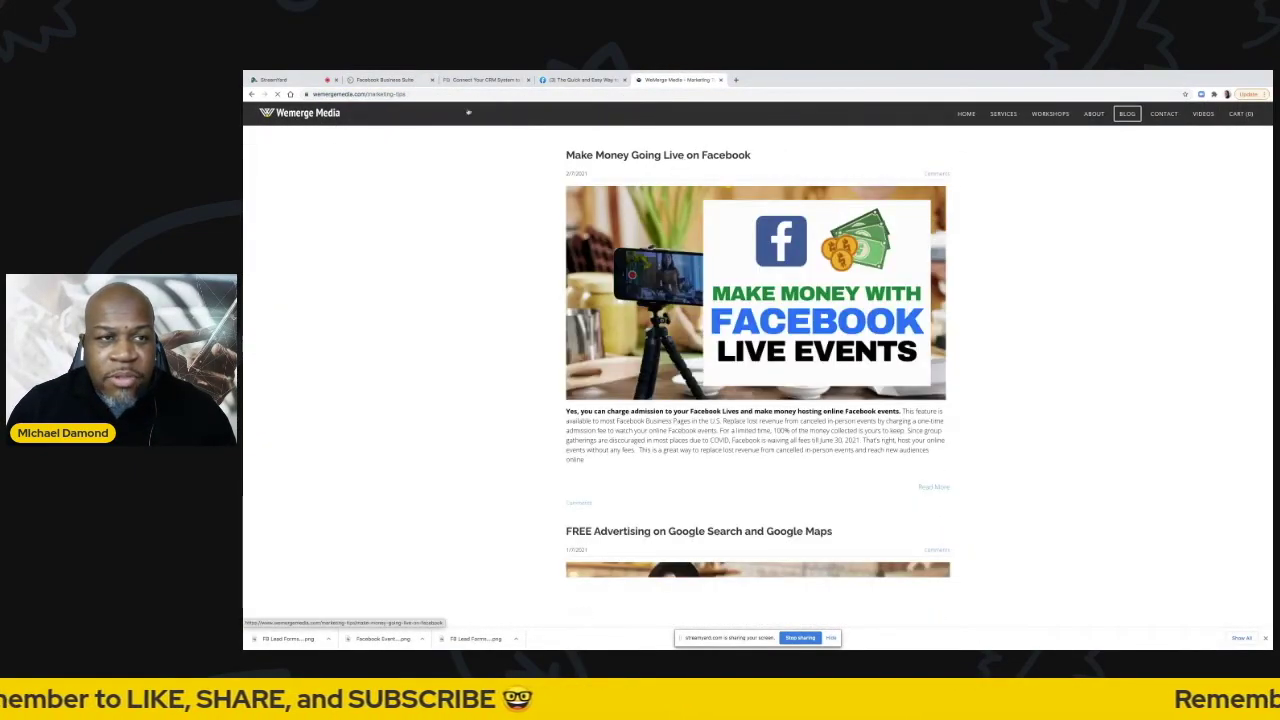
{"action": "left_click", "coordinate": [410, 93]}
{"action": "key", "text": "ctrl+c"}
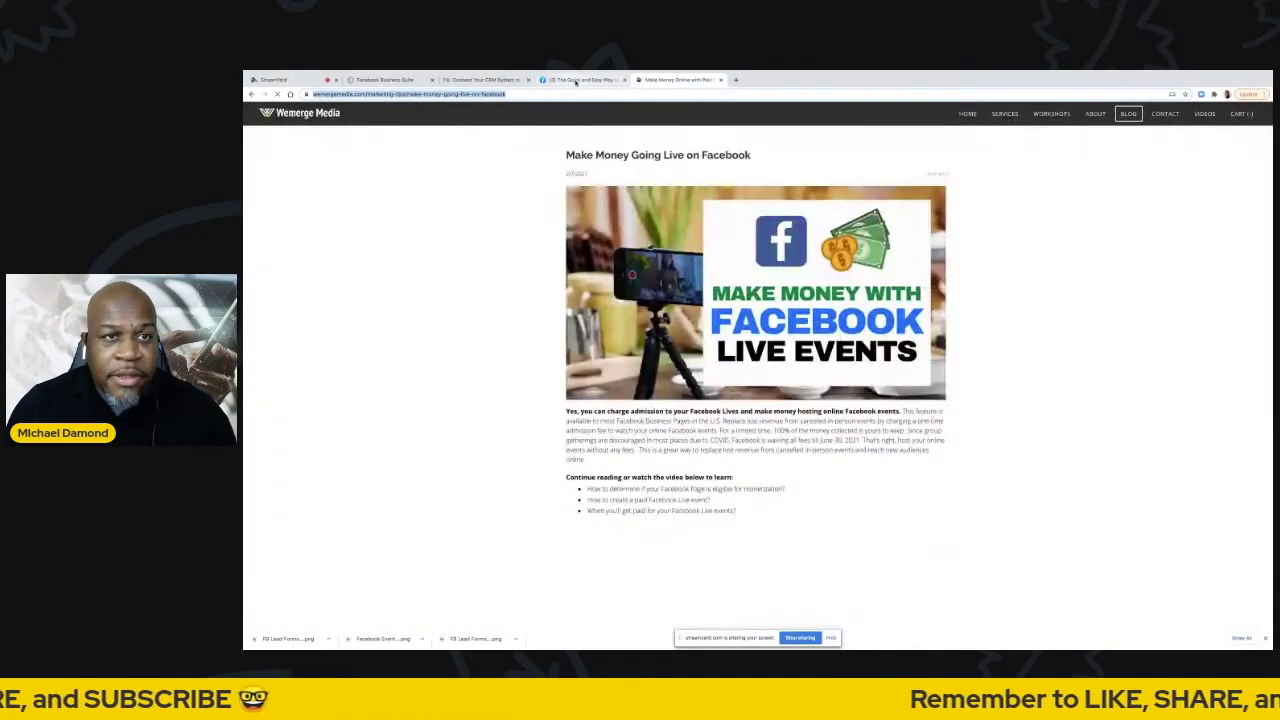
{"action": "left_click", "coordinate": [560, 80]}
{"action": "left_click", "coordinate": [493, 80]}
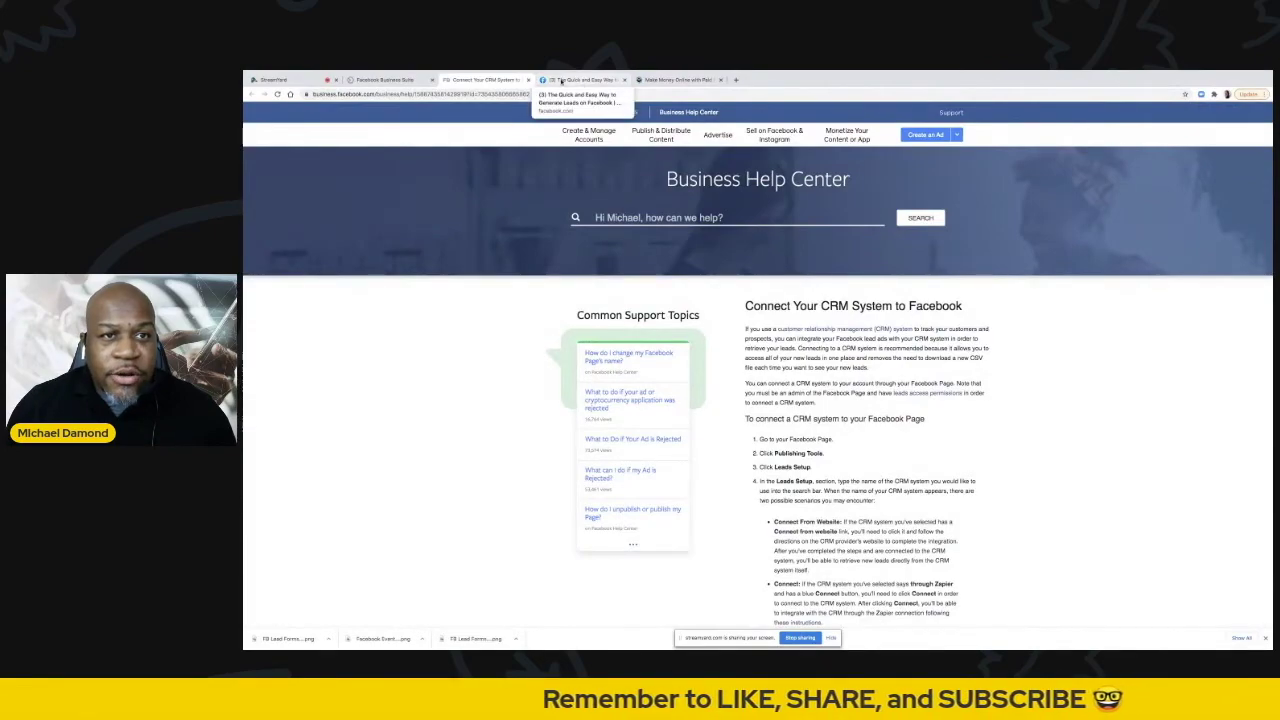
{"action": "left_click", "coordinate": [385, 80]}
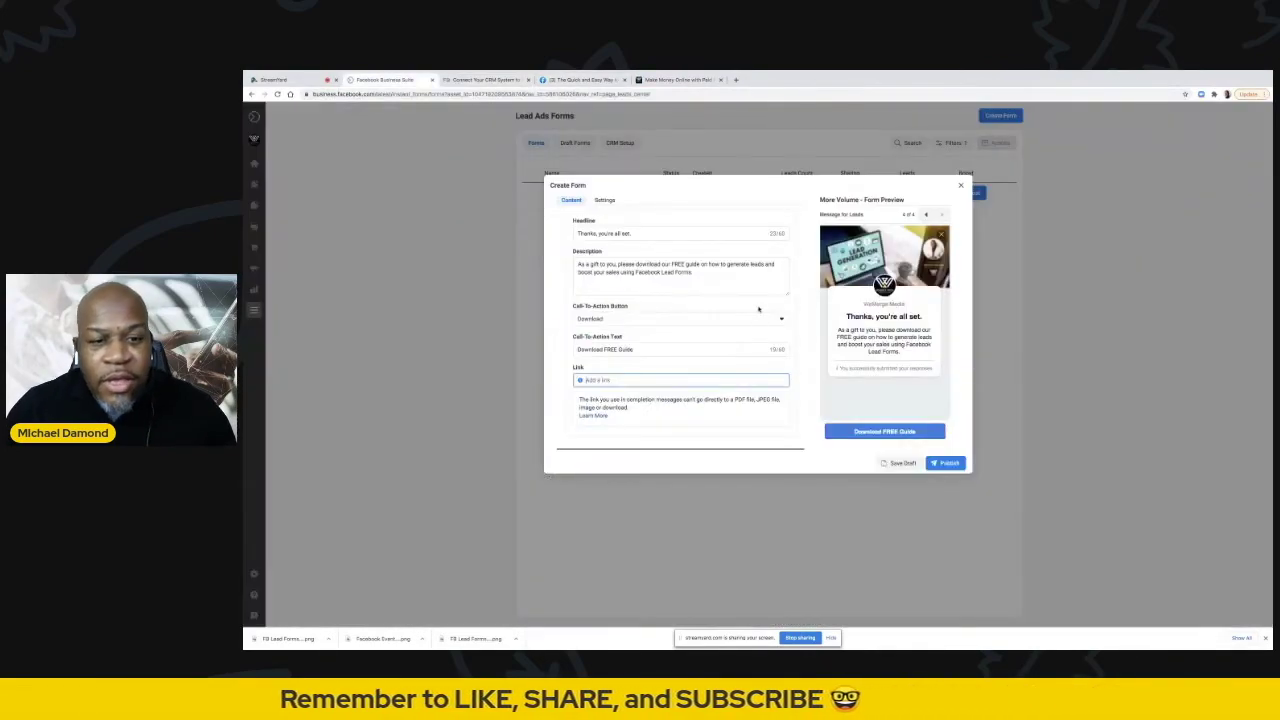
{"action": "key", "text": "ctrl+v"}
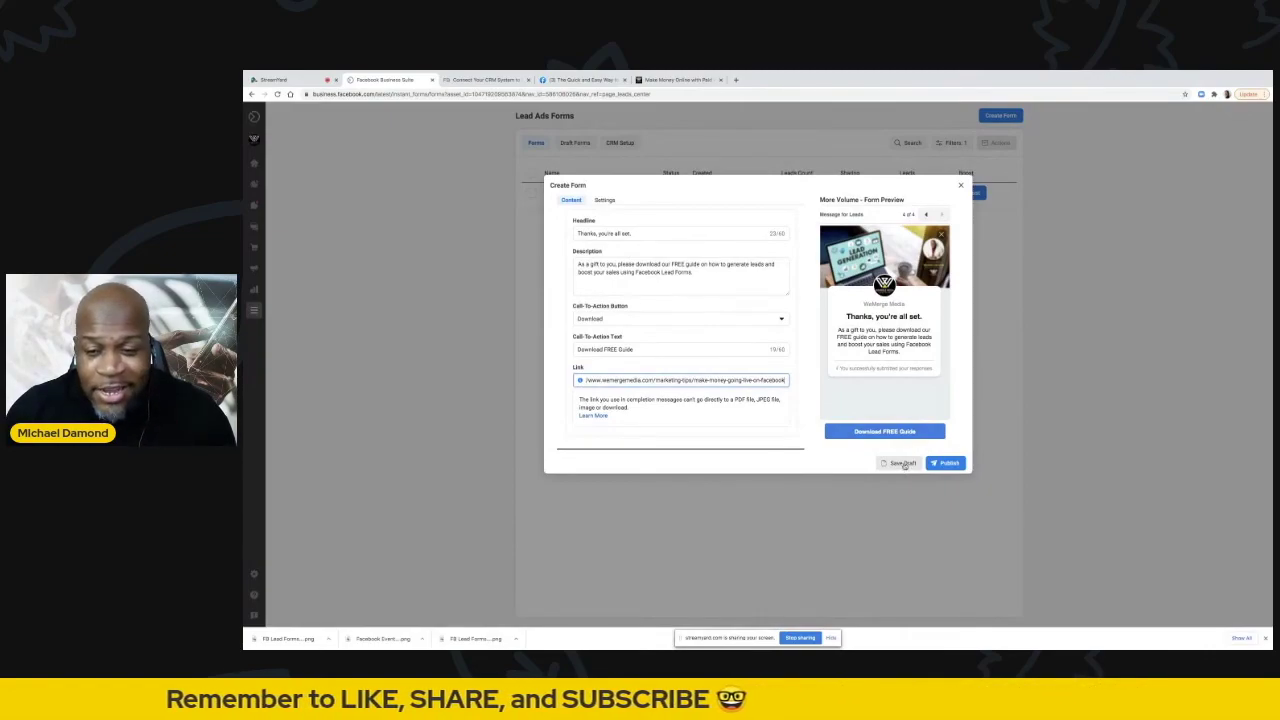
Step: Save the lead form as a draft and publish it
{"action": "left_click", "coordinate": [903, 463]}
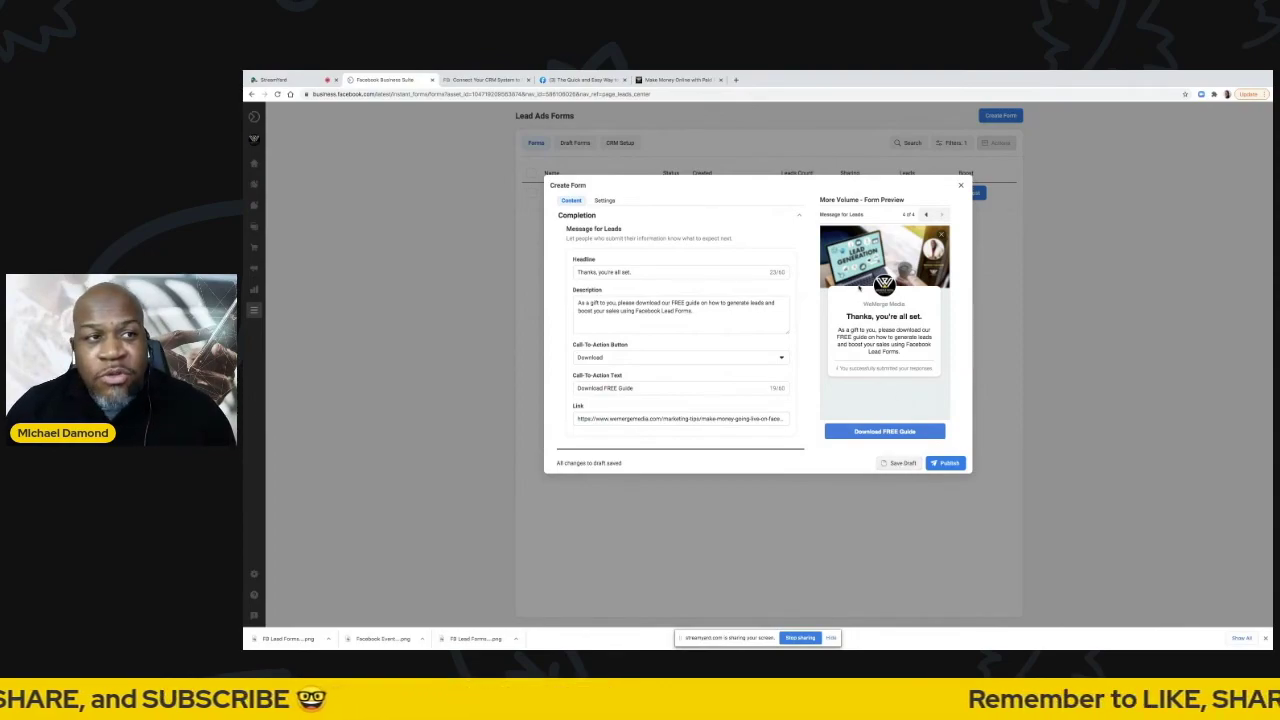
{"action": "left_click", "coordinate": [903, 463]}
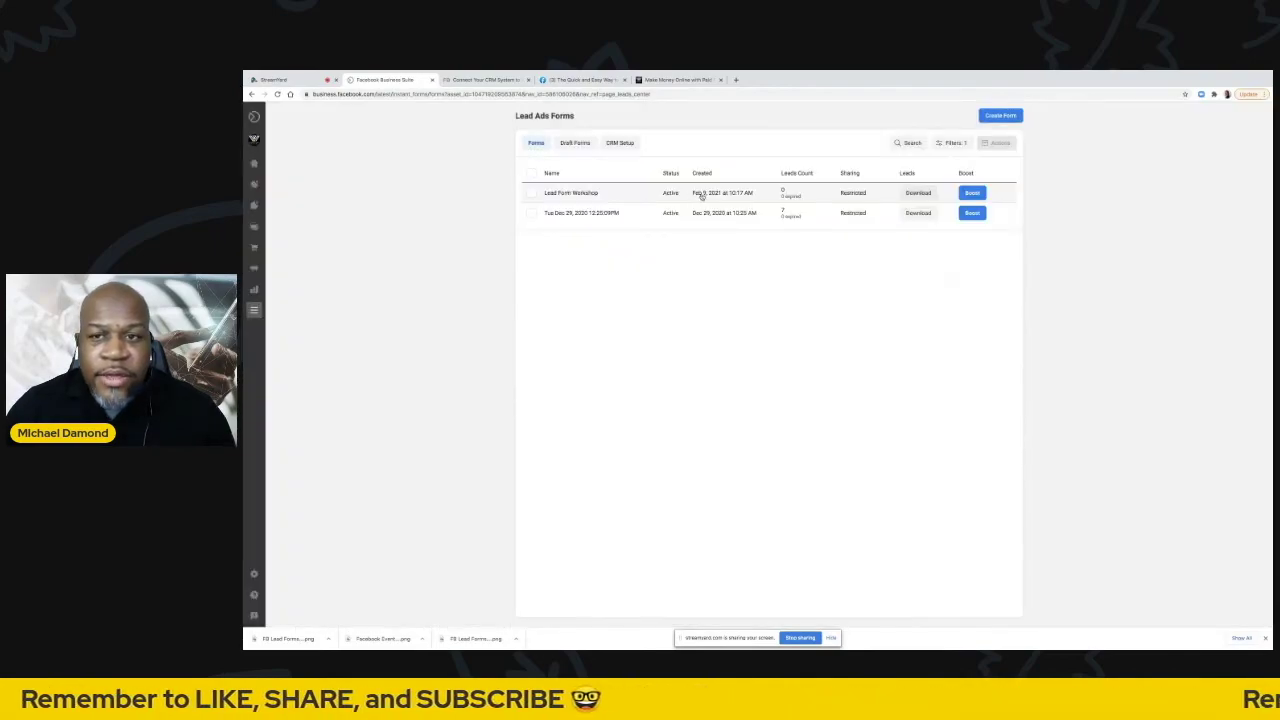
Step: Test the Lead Form Workshop form from its details view, submitting the prefilled contact information and following the Download FREE Guide link
{"action": "left_click", "coordinate": [700, 195]}
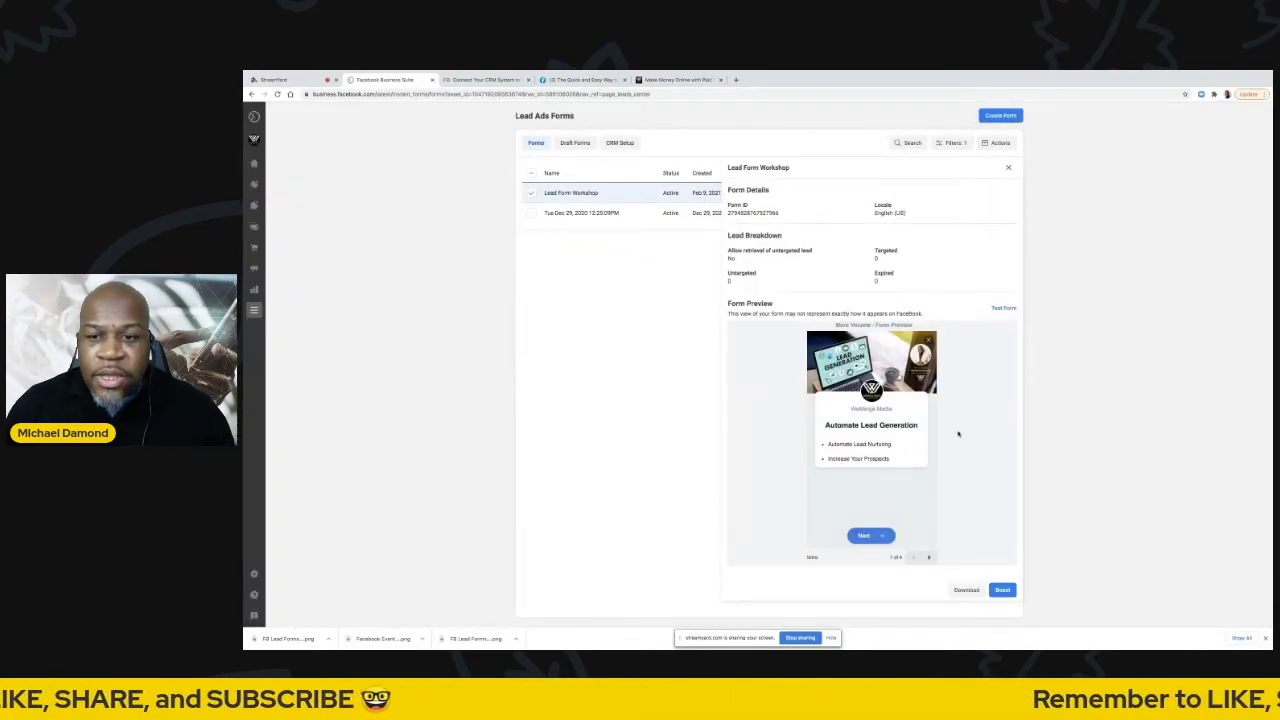
{"action": "left_click", "coordinate": [1002, 309]}
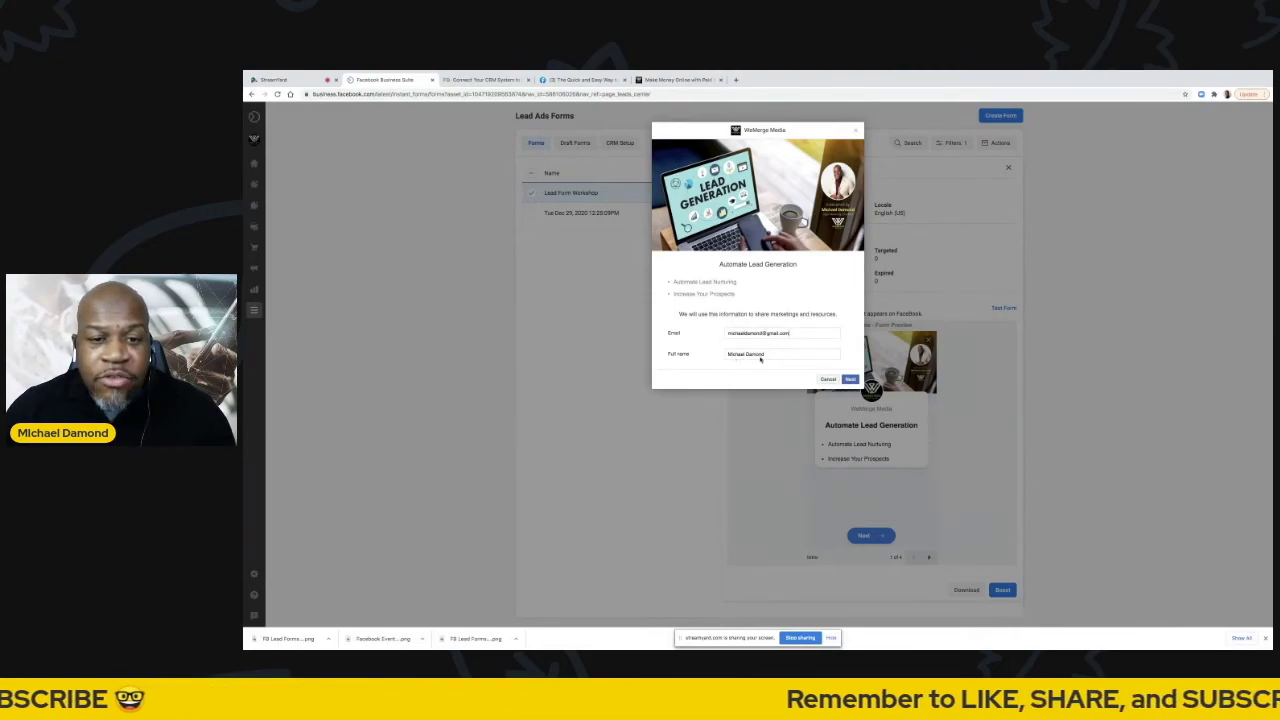
{"action": "left_click", "coordinate": [851, 380]}
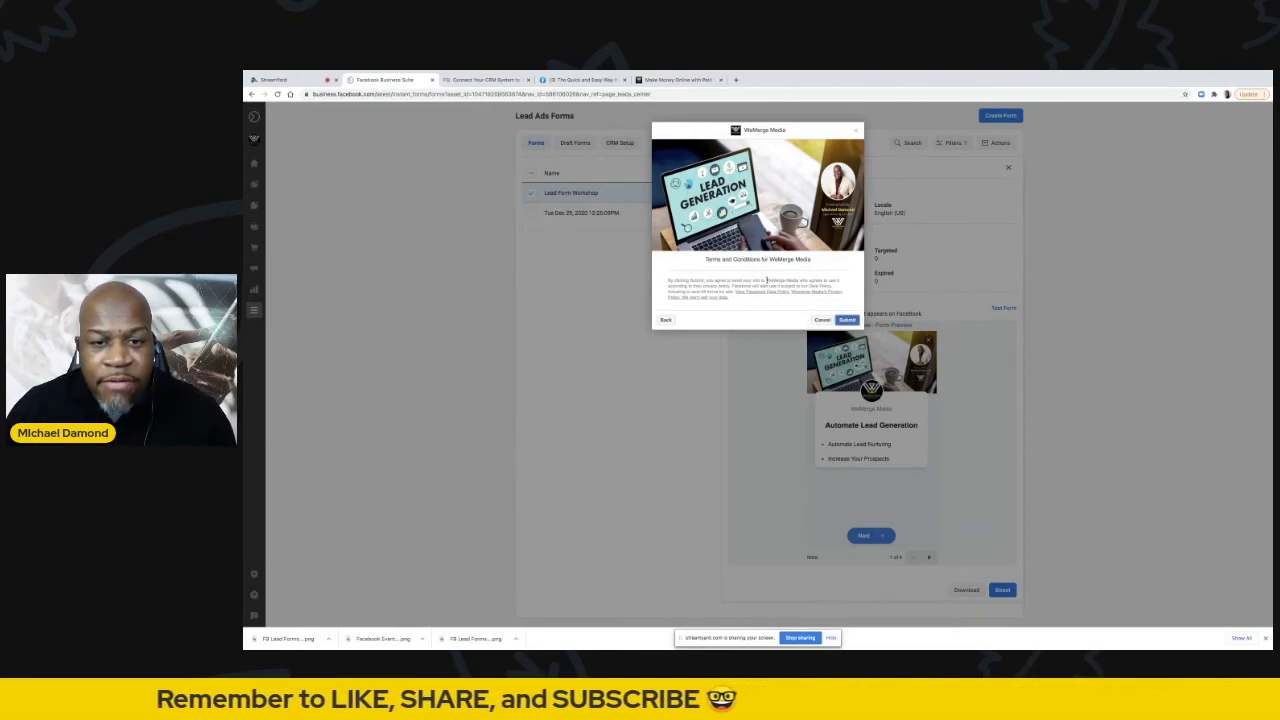
{"action": "left_click", "coordinate": [850, 320]}
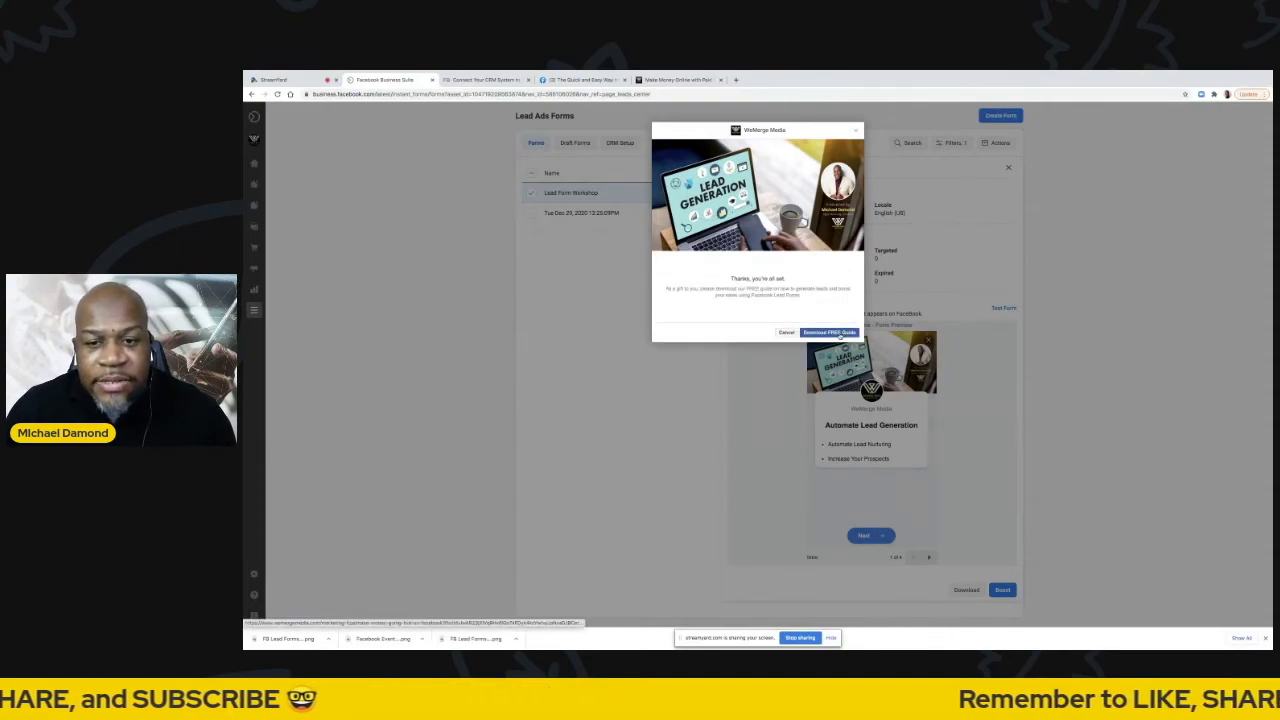
{"action": "left_click", "coordinate": [837, 333]}
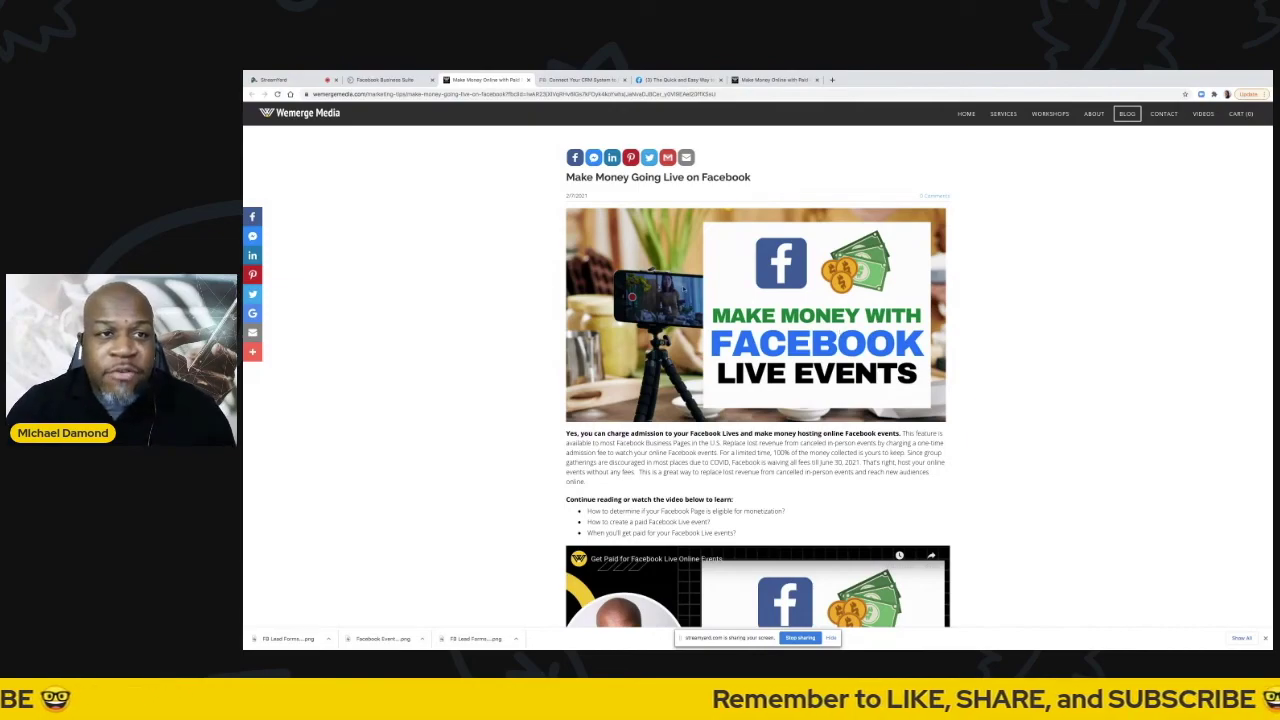
Step: Review the Facebook event page "The Quick and Easy Way to Generate Leads on Facebook" and return to the form test in Business Suite
{"action": "left_click", "coordinate": [680, 80]}
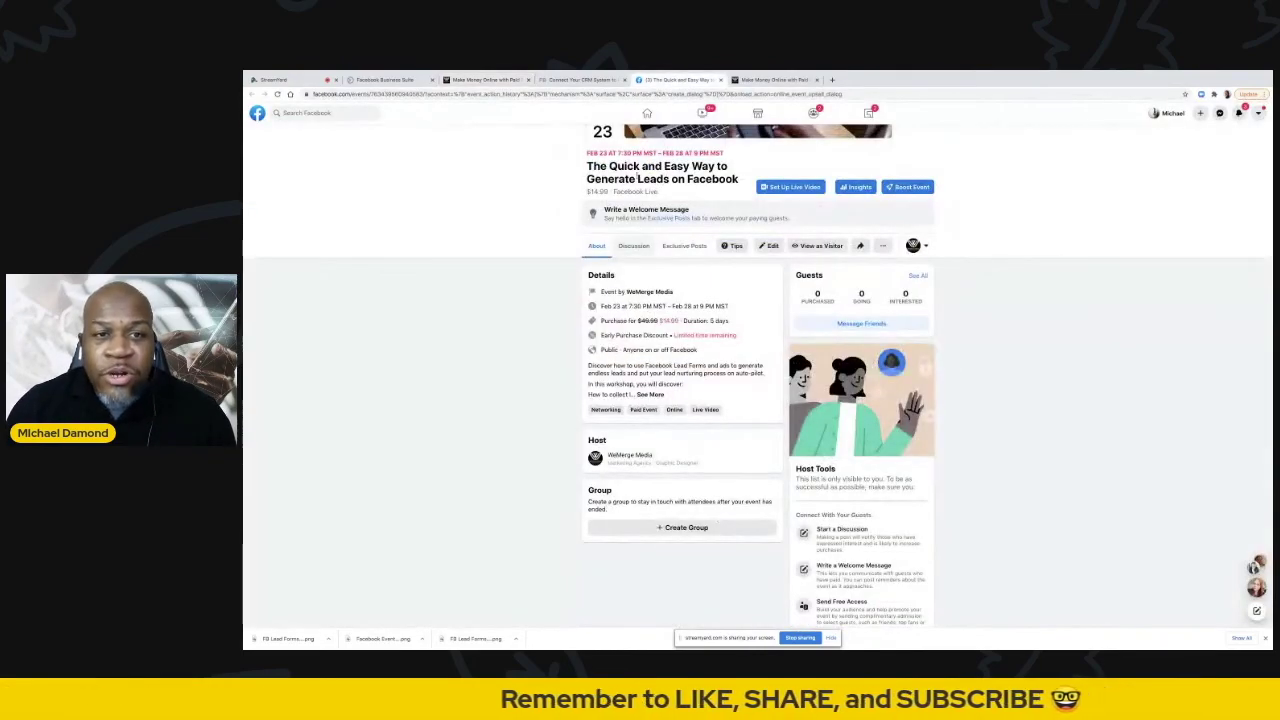
{"action": "scroll", "coordinate": [704, 231], "scroll_direction": "up", "scroll_amount": 3}
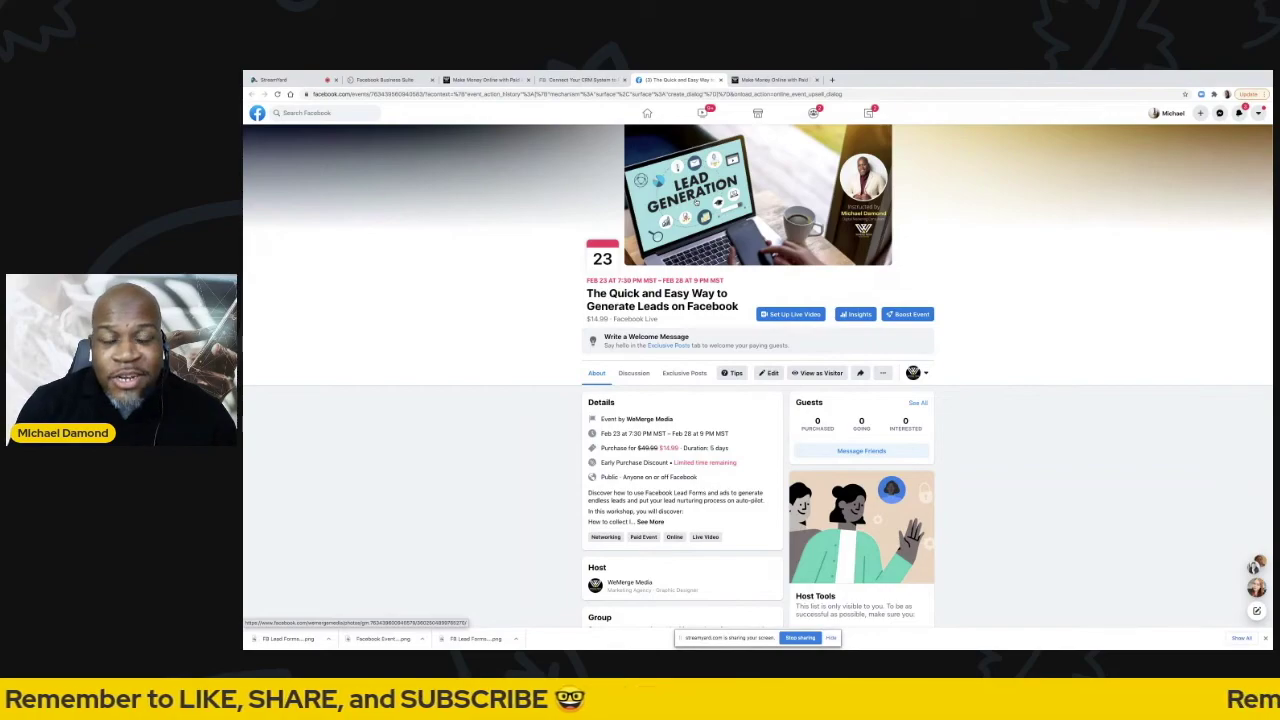
{"action": "left_click", "coordinate": [775, 80]}
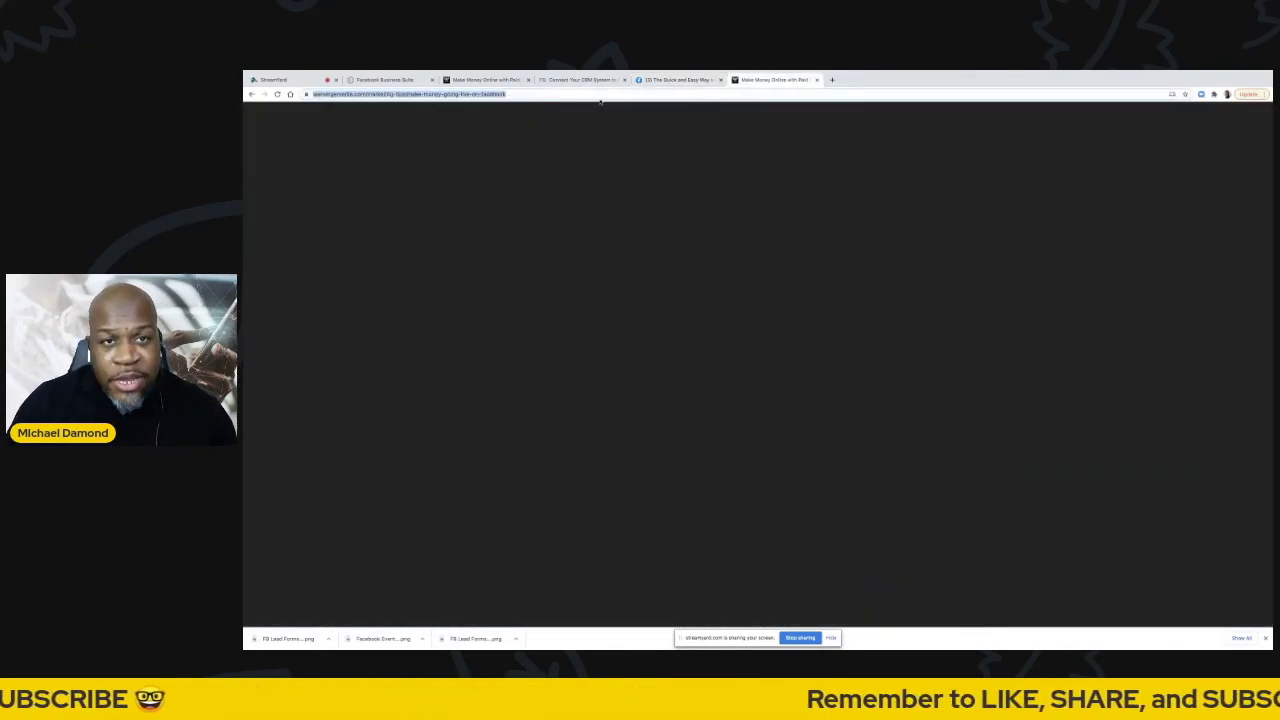
{"action": "left_click", "coordinate": [580, 80]}
{"action": "left_click", "coordinate": [678, 80]}
{"action": "left_click", "coordinate": [483, 80]}
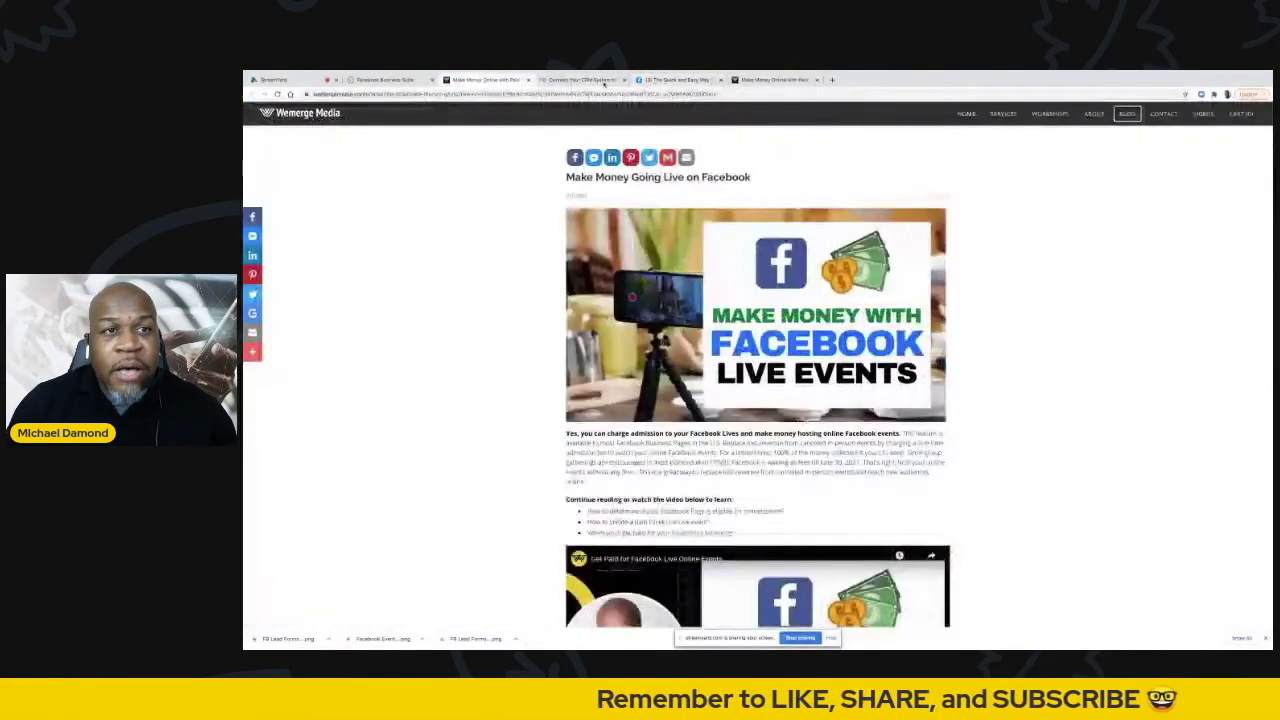
{"action": "left_click", "coordinate": [676, 80]}
{"action": "left_click", "coordinate": [385, 80]}
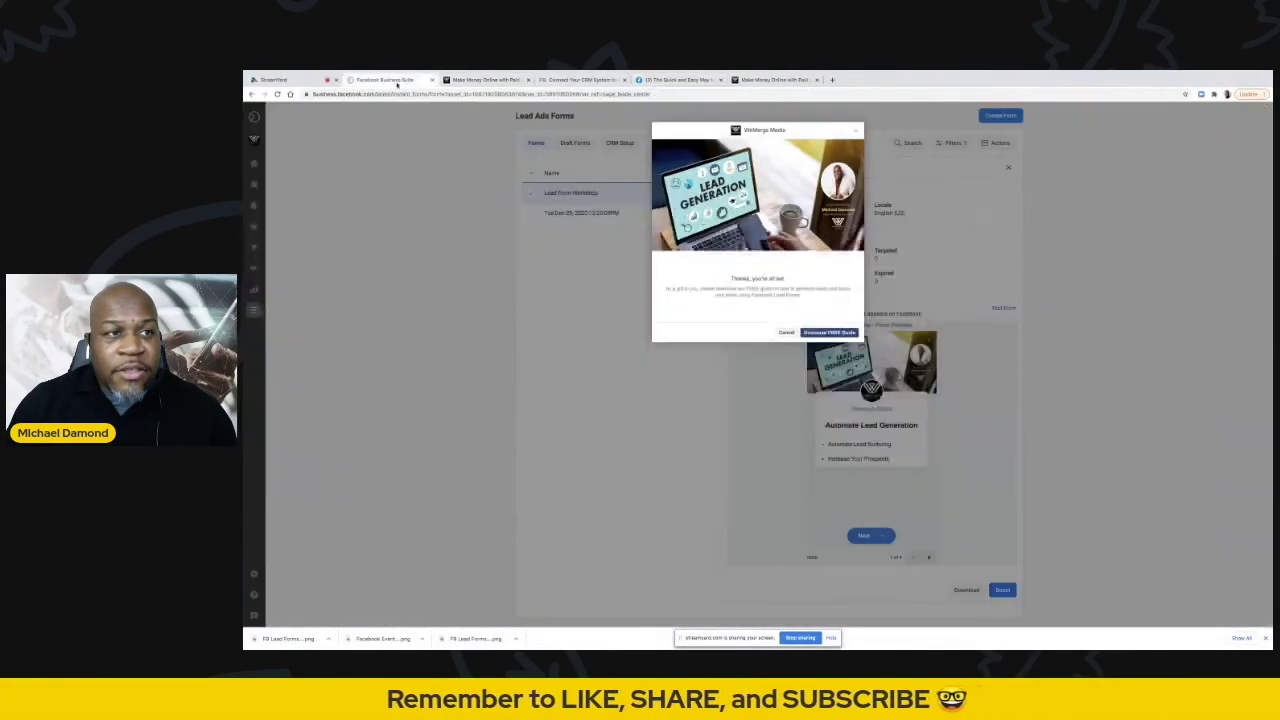
Step: Close the form test and the Lead Form Workshop details, and deselect that form in the list
{"action": "left_click", "coordinate": [786, 332]}
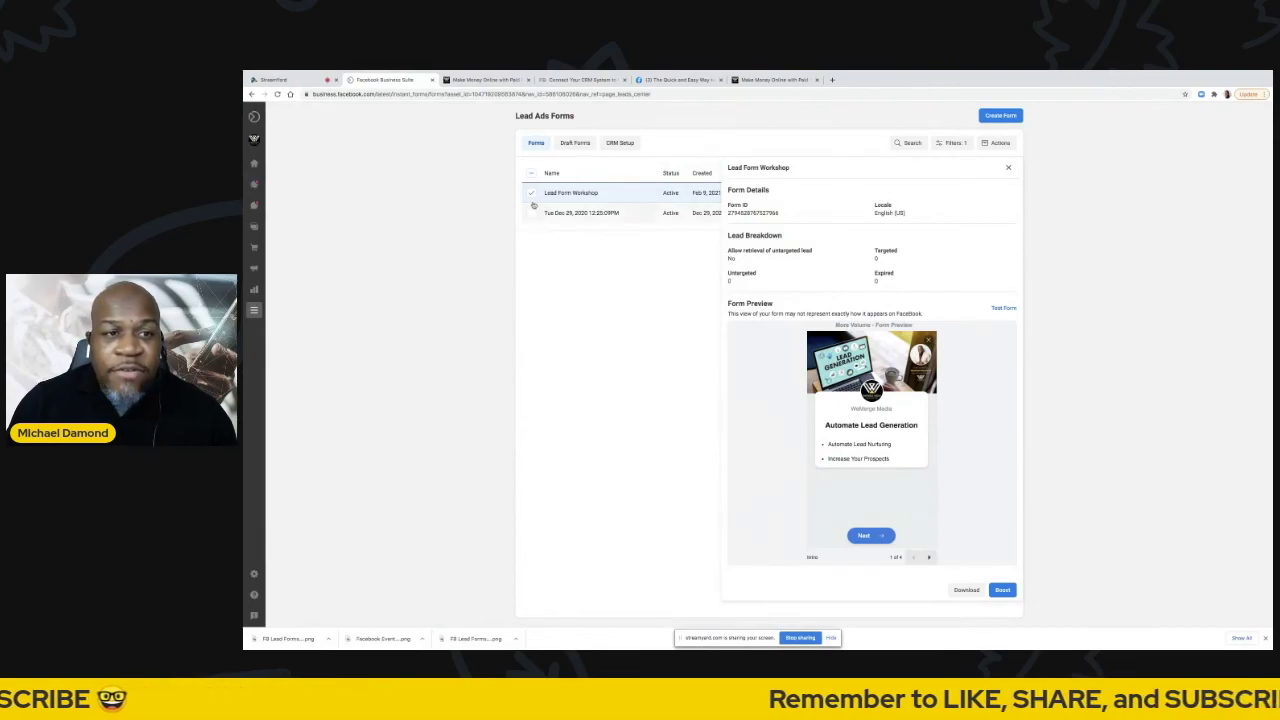
{"action": "left_click", "coordinate": [1009, 168]}
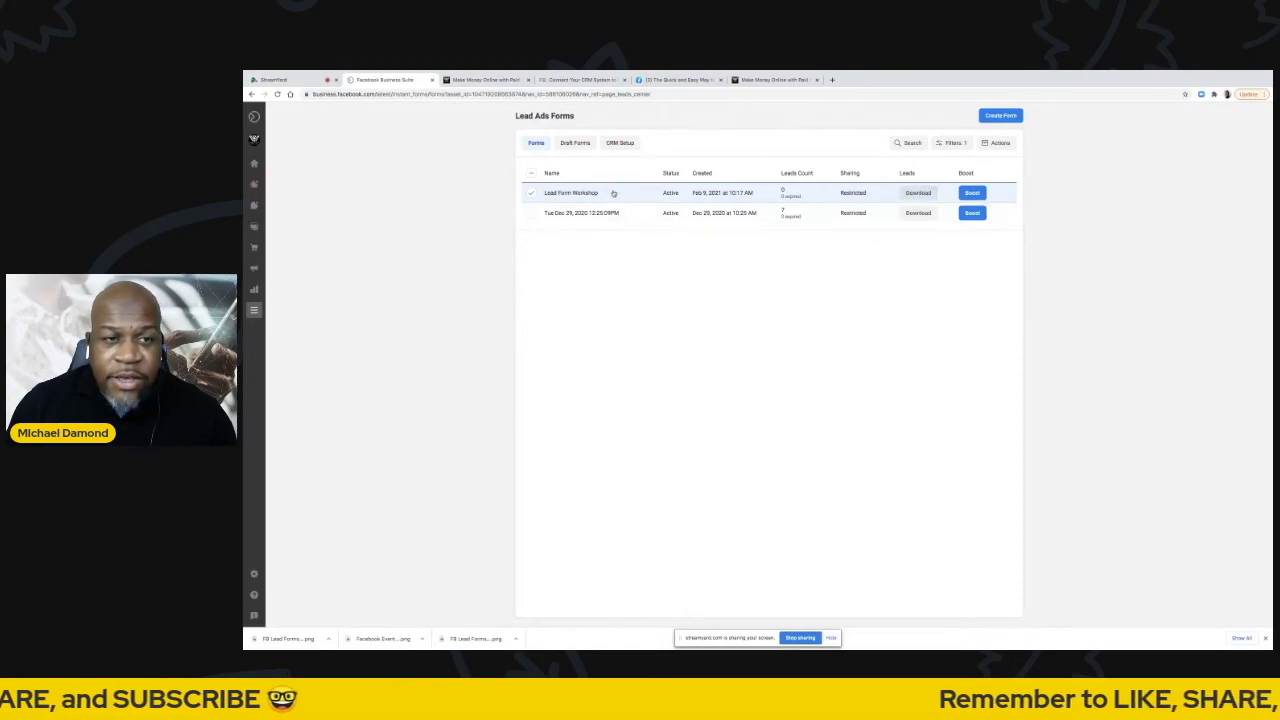
{"action": "left_click", "coordinate": [531, 193]}
Step: View the details of the form dated Dec 29, 2020, close them and deselect the form
{"action": "left_click", "coordinate": [552, 213]}
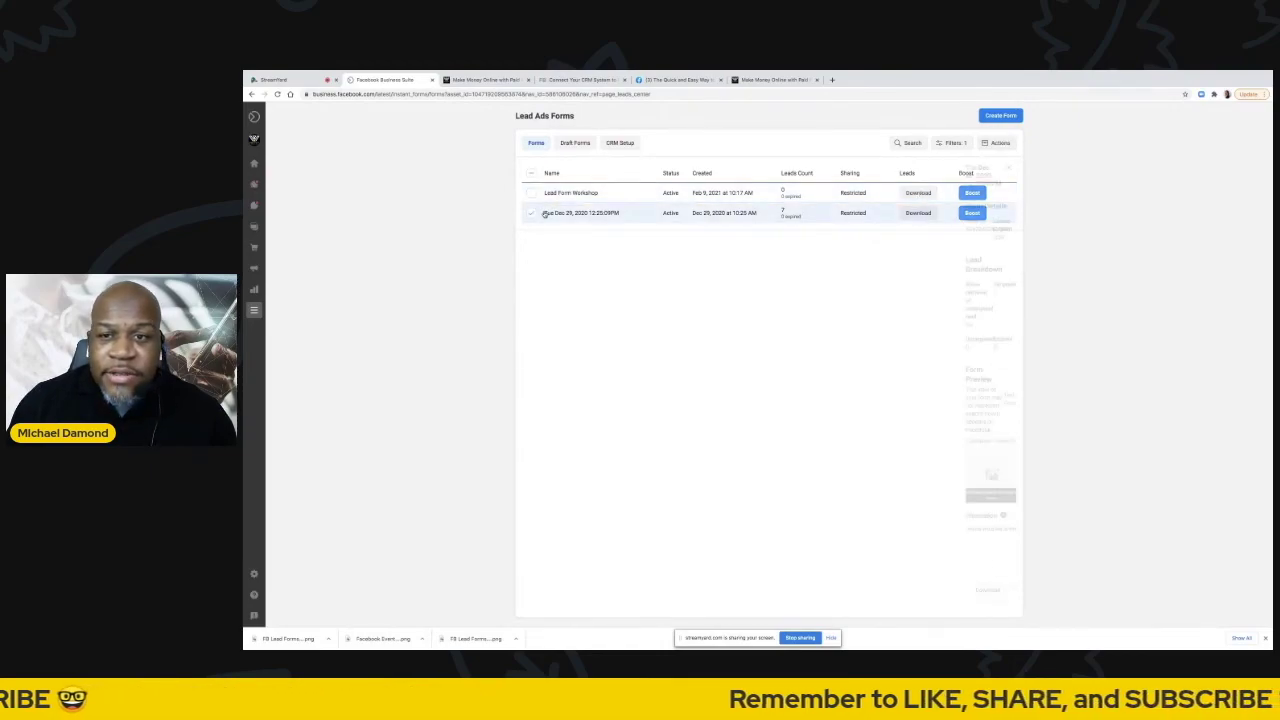
{"action": "left_click", "coordinate": [1009, 168]}
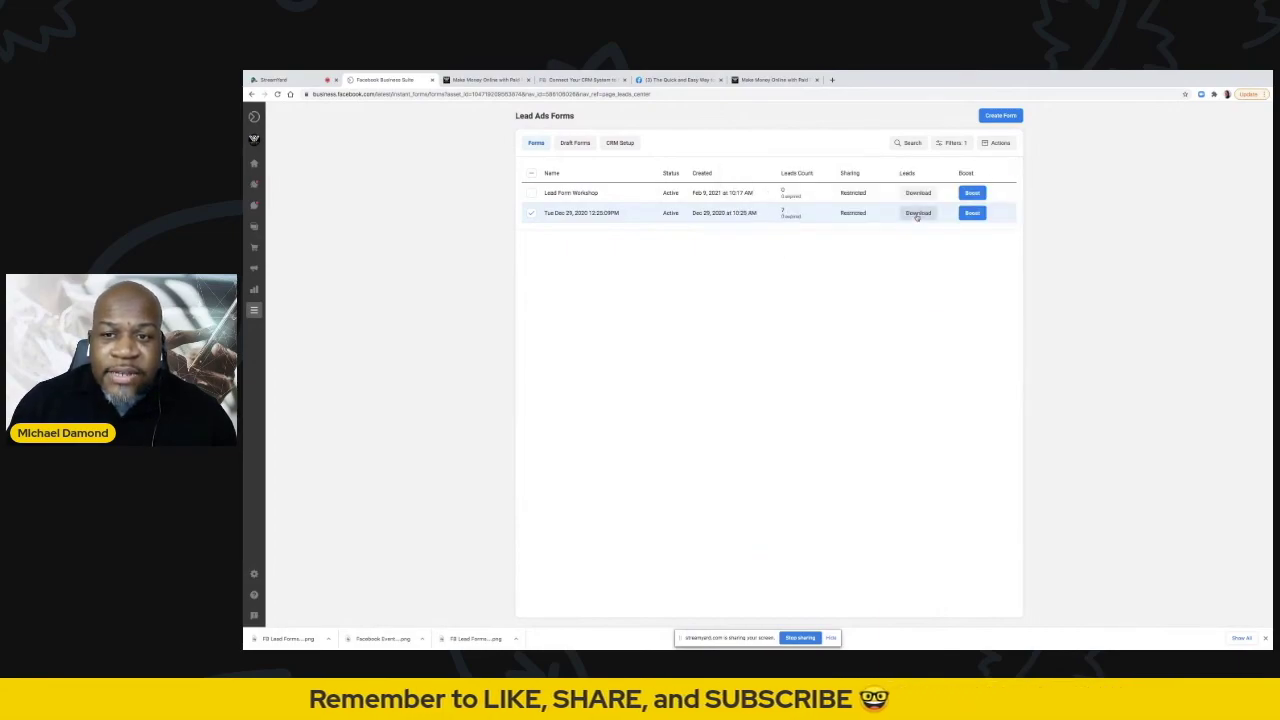
{"action": "left_click", "coordinate": [532, 214]}
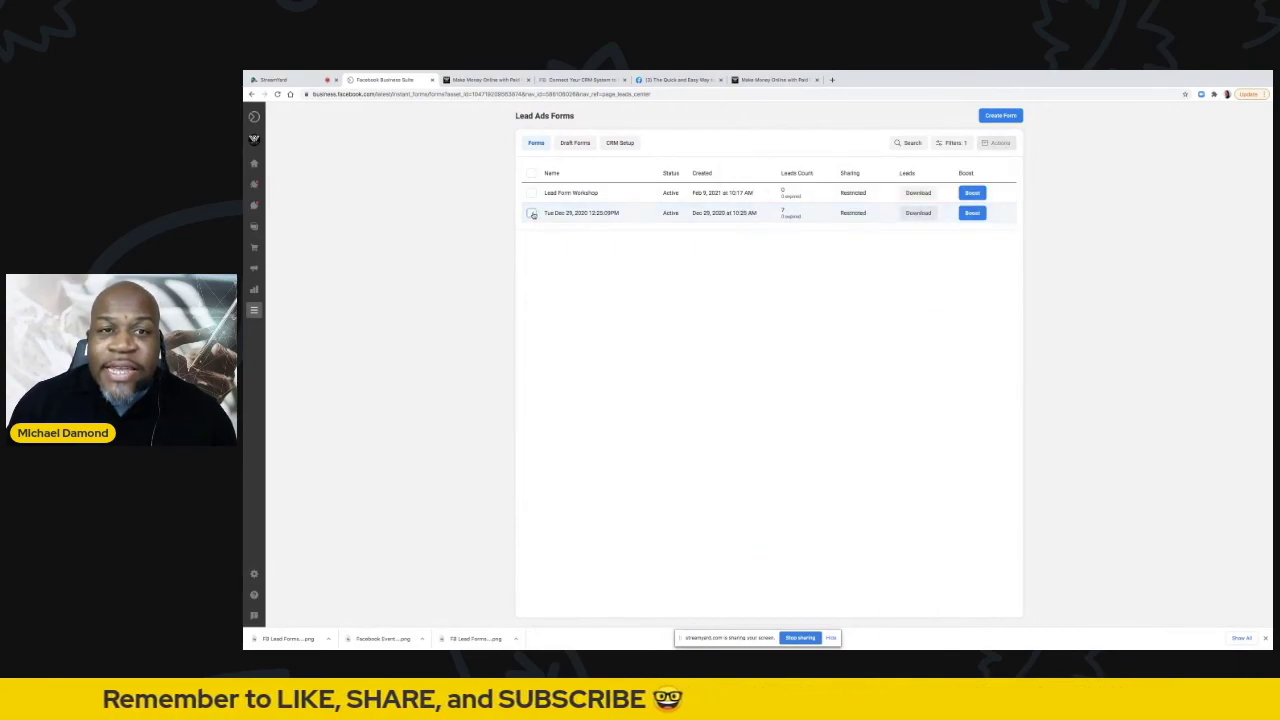
Step: Open the Get Contacts ad setup for boosting the Lead Form Workshop form and cancel out of it
{"action": "left_click", "coordinate": [972, 193]}
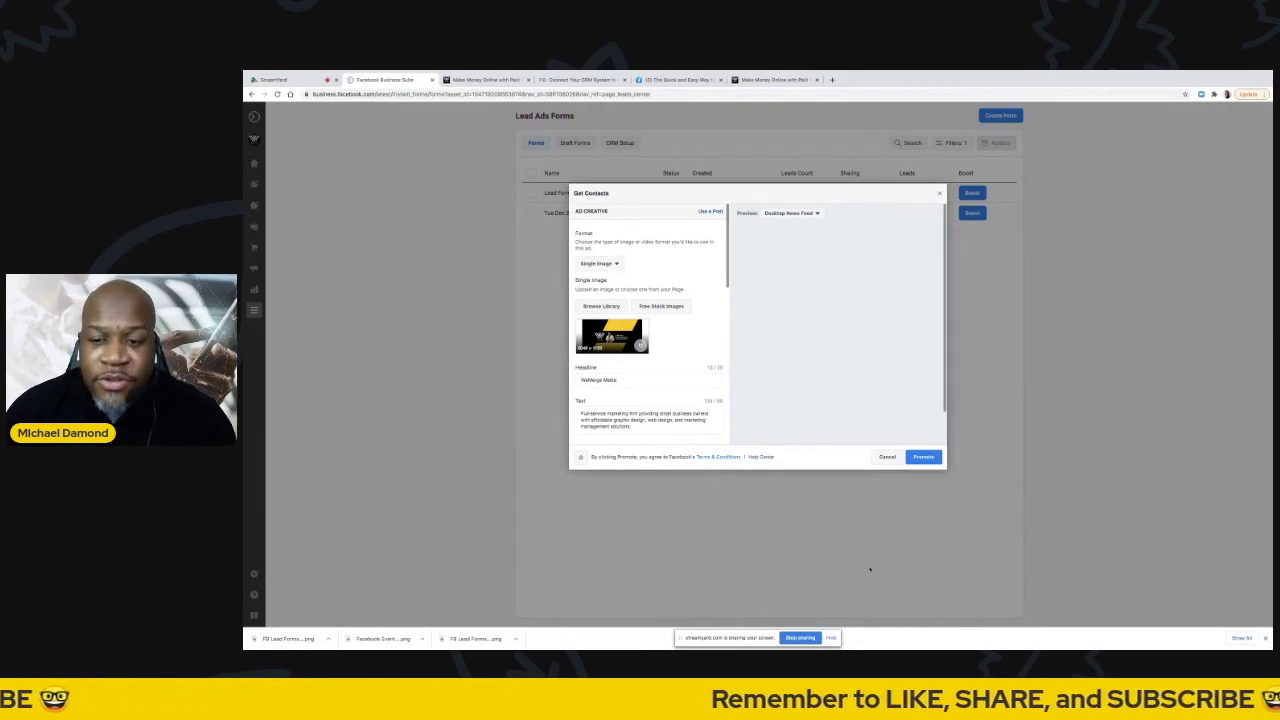
{"action": "left_click", "coordinate": [886, 457]}
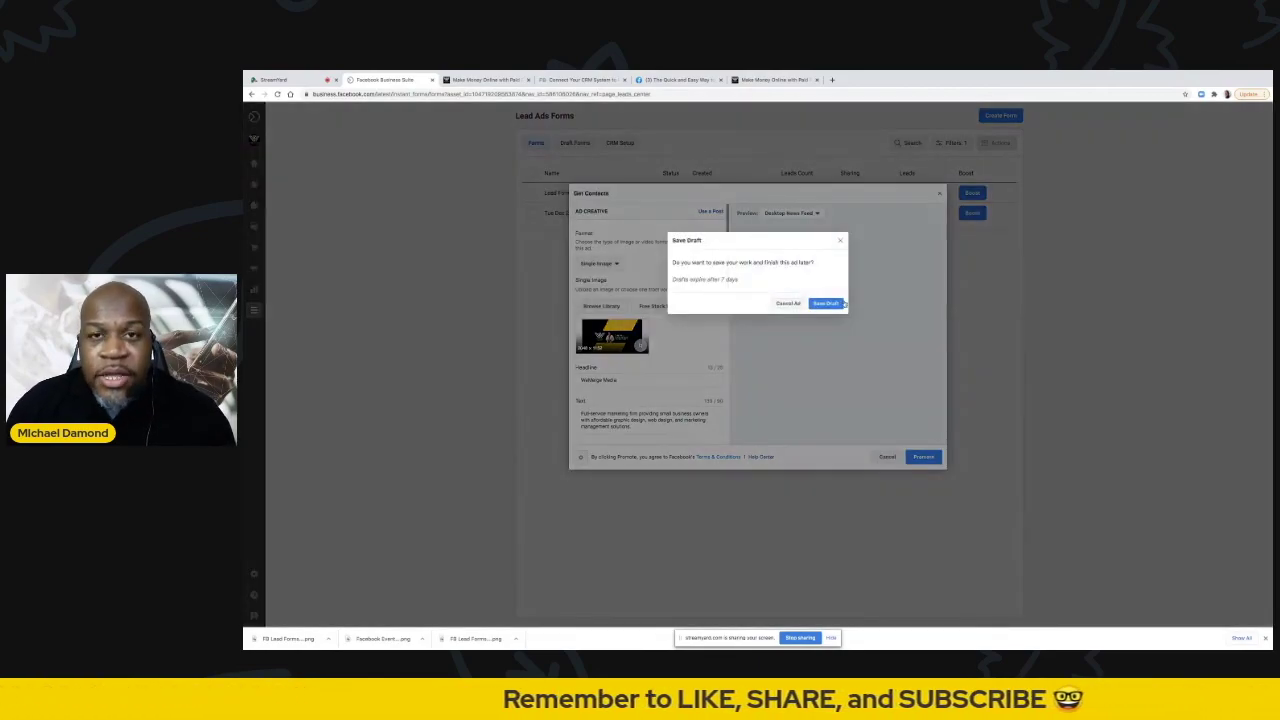